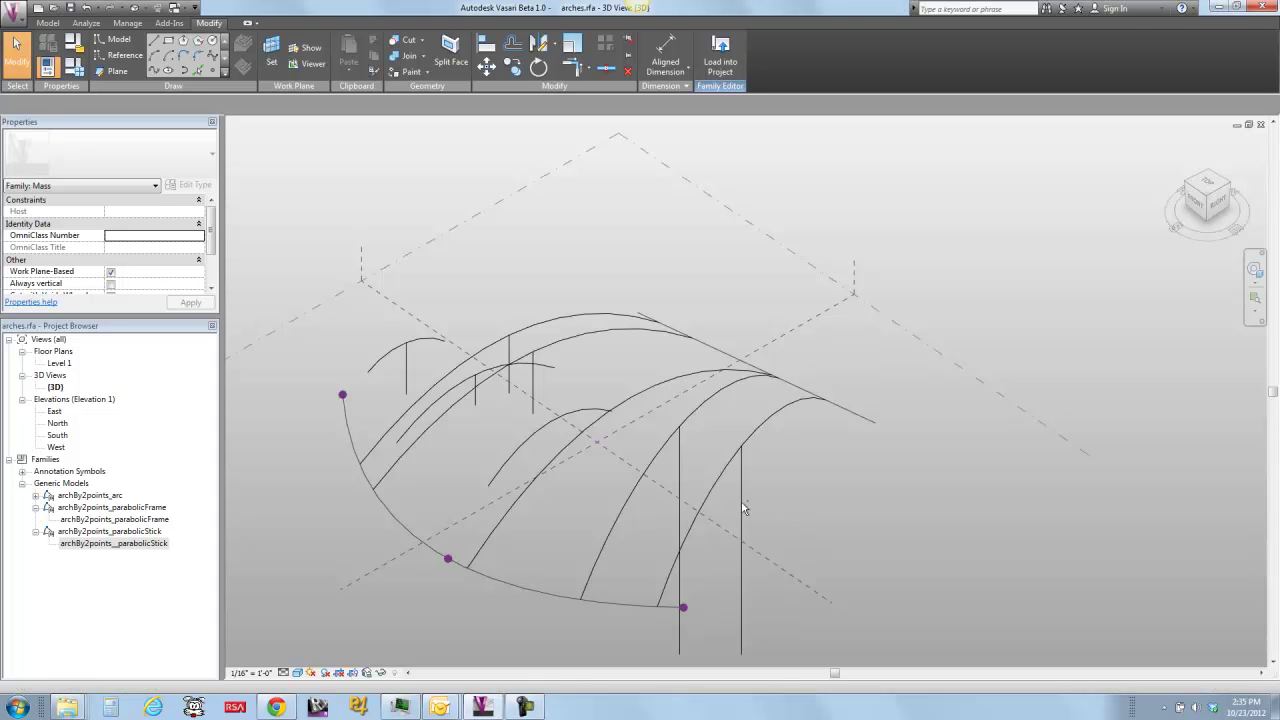
# Step: Place an archBy2points_arc arch by two end points beside the arches mass
pyautogui.keyDown('shift'); pyautogui.moveTo(837, 531); pyautogui.dragTo(838, 487, button='middle'); pyautogui.keyUp('shift')
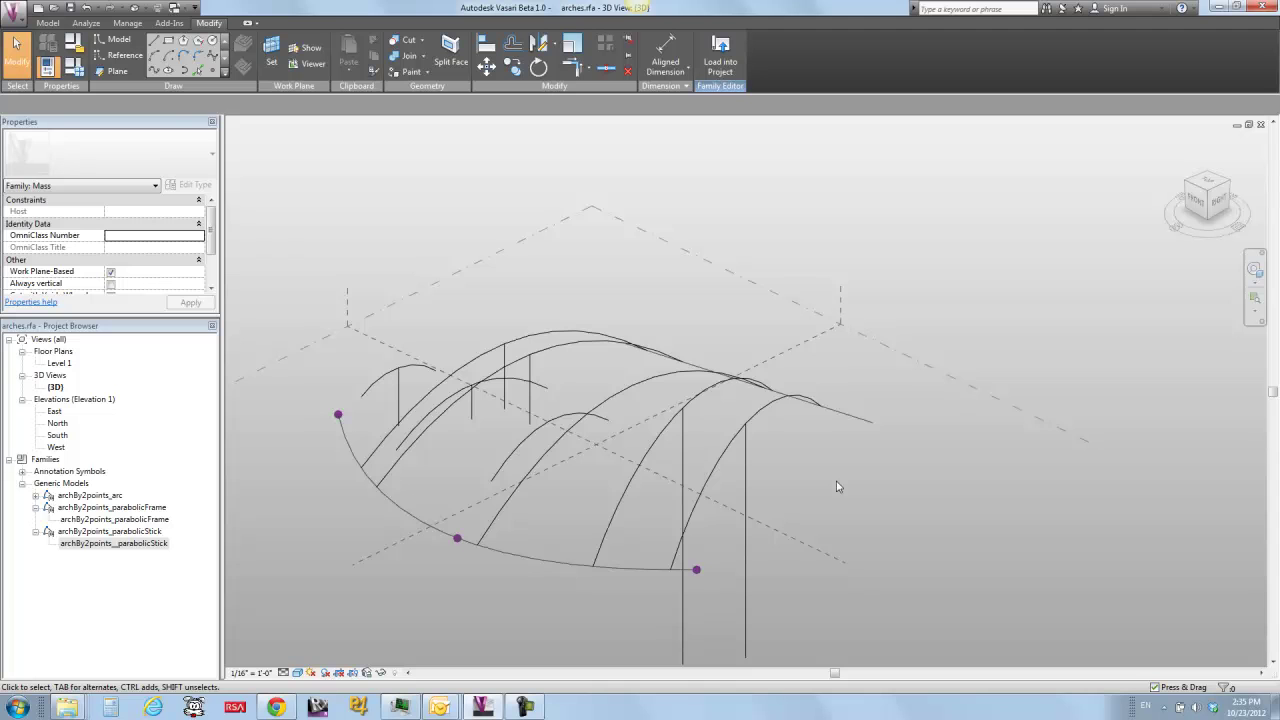
pyautogui.scroll(-2, 877, 511)
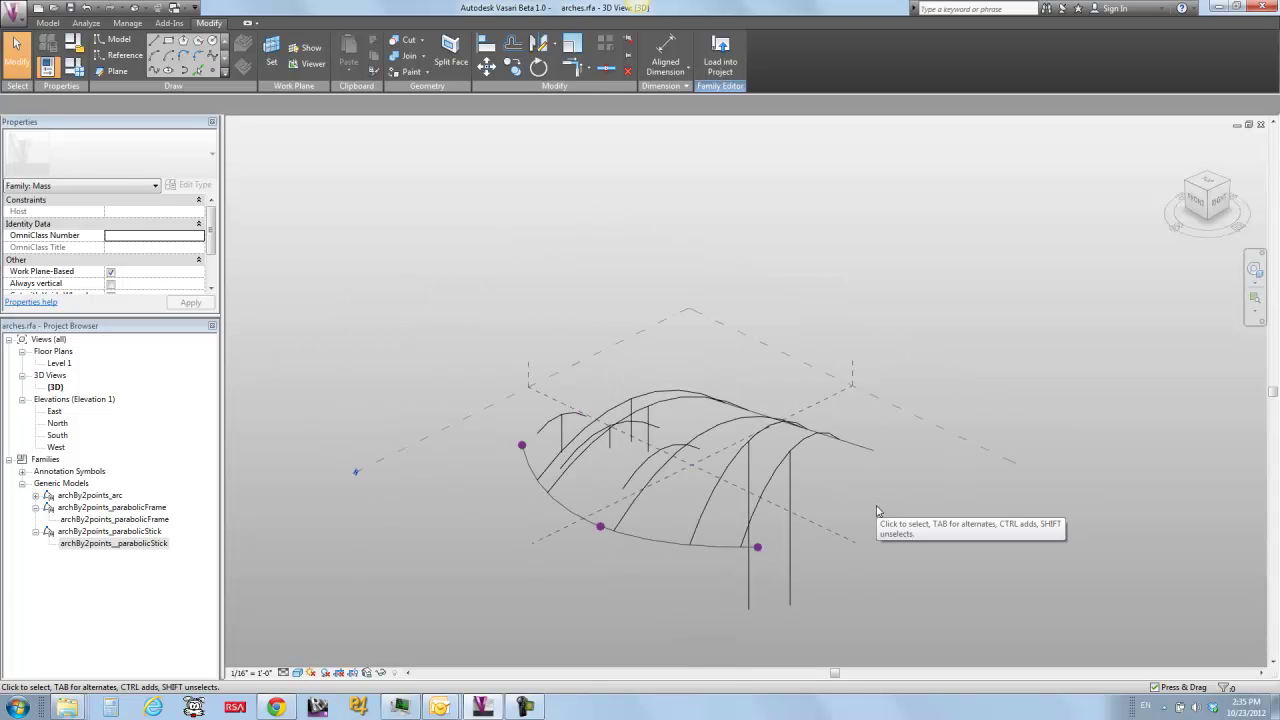
pyautogui.keyDown('shift'); pyautogui.moveTo(891, 528); pyautogui.dragTo(686, 498, button='middle'); pyautogui.keyUp('shift')
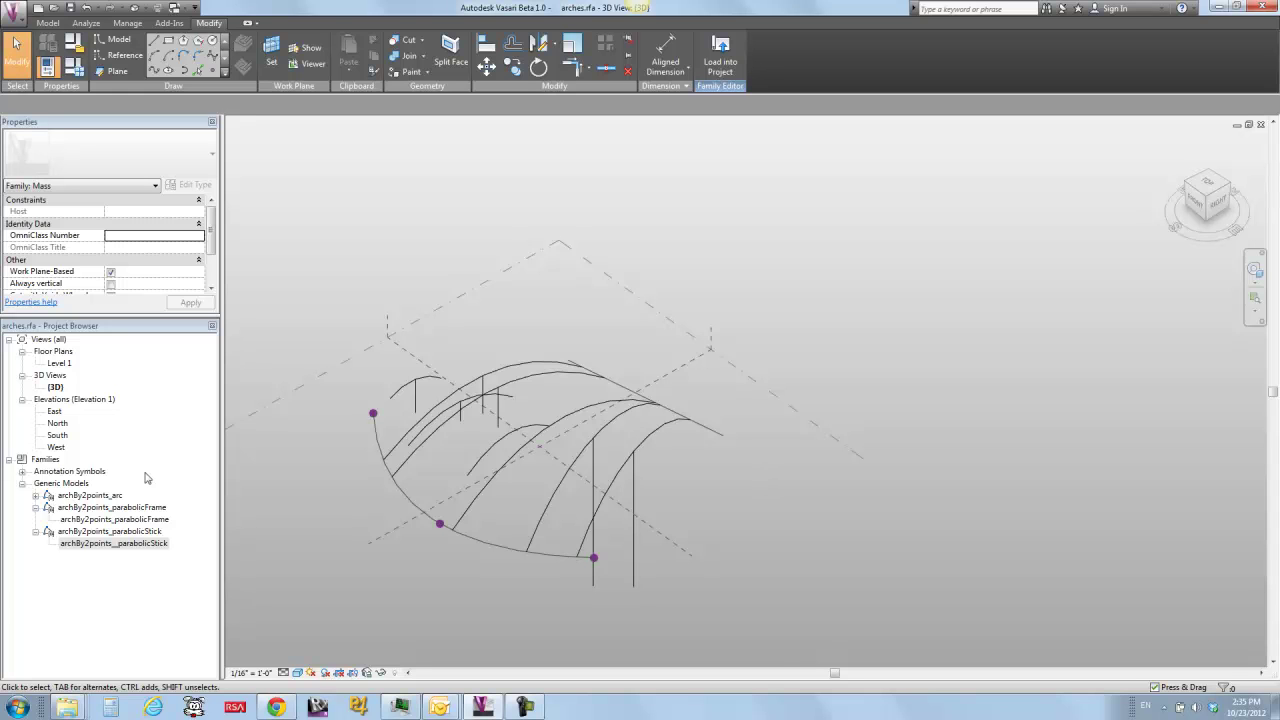
pyautogui.click(90, 496)
pyautogui.click(35, 495)
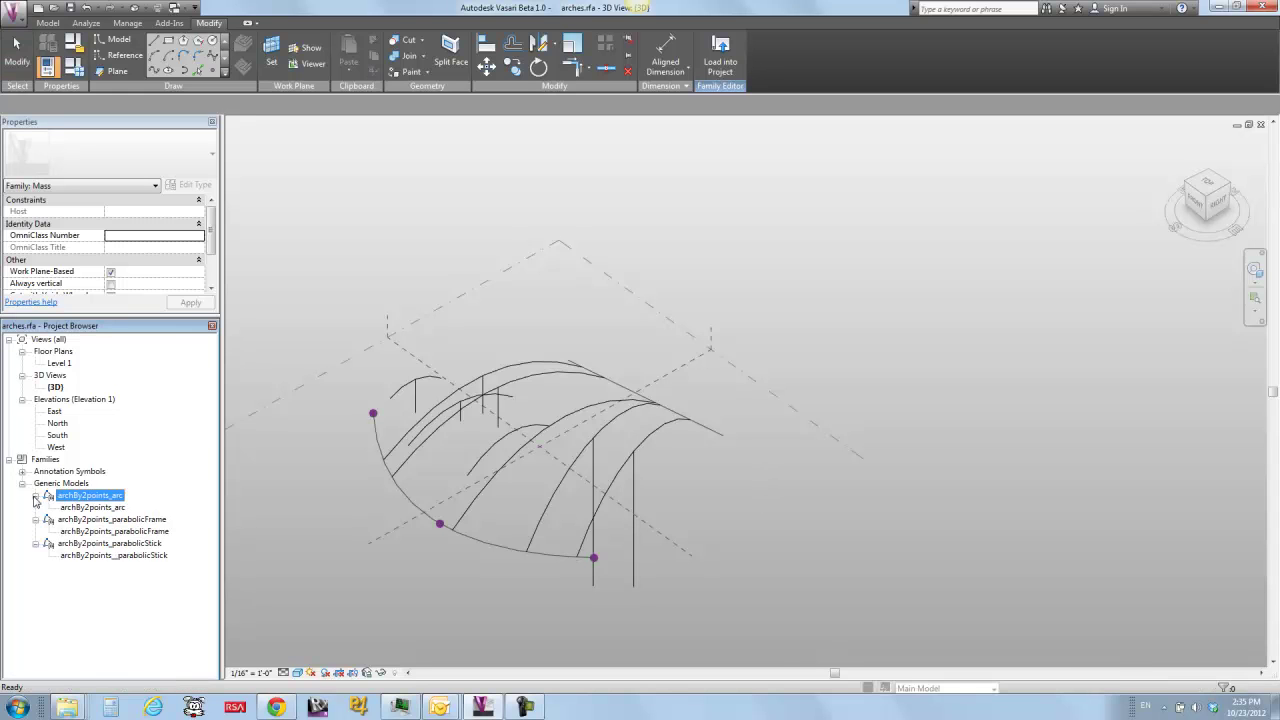
pyautogui.click(90, 507)
pyautogui.moveTo(938, 401); pyautogui.dragTo(937, 397)
pyautogui.click(743, 502)
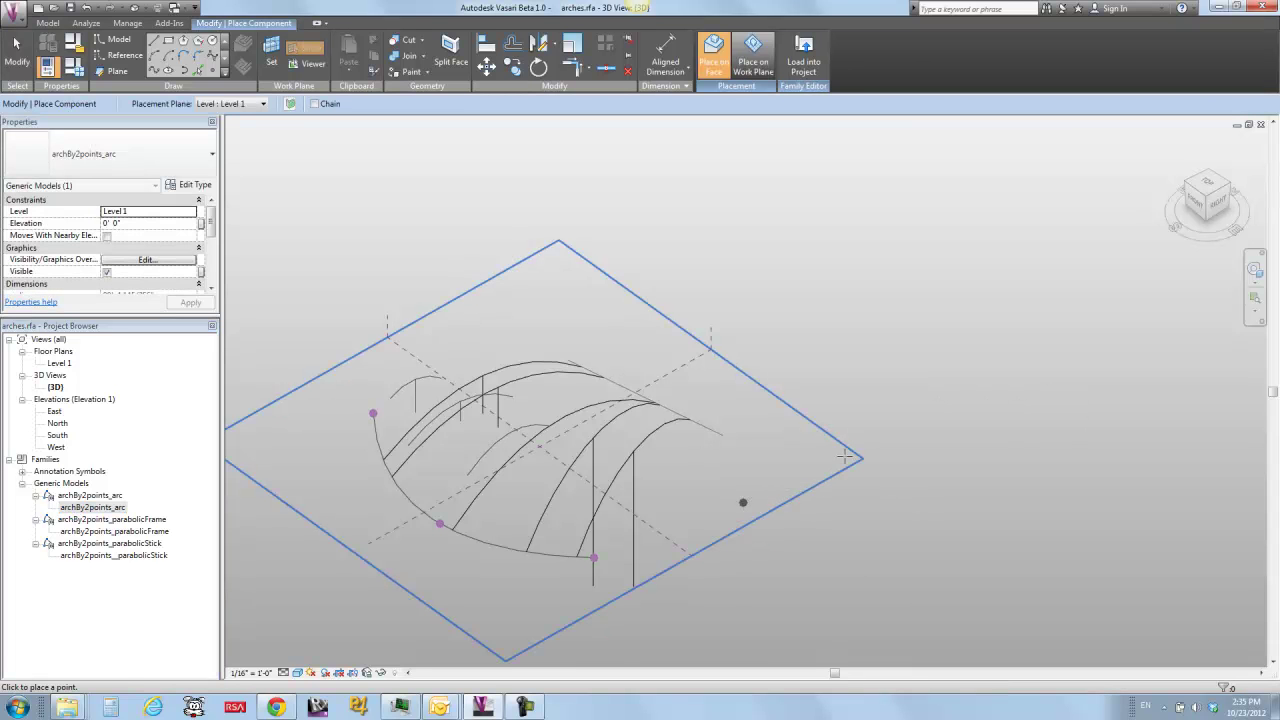
pyautogui.click(858, 453)
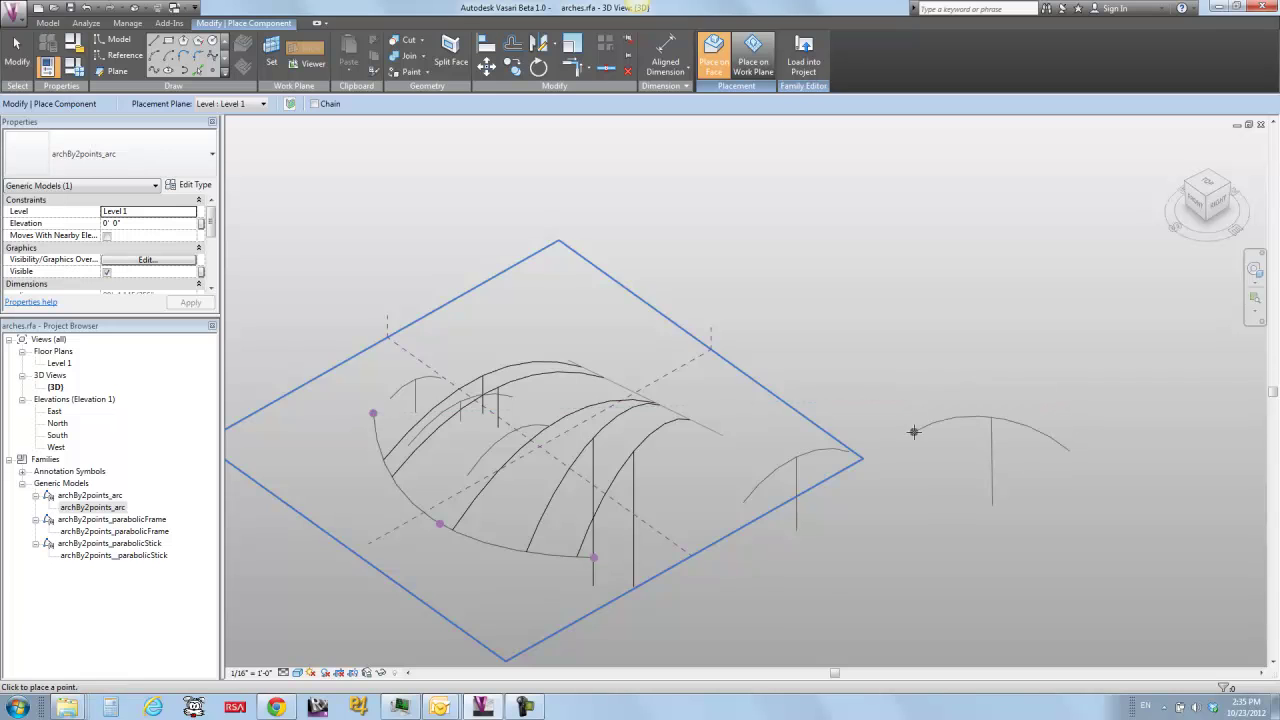
pyautogui.press('Escape')
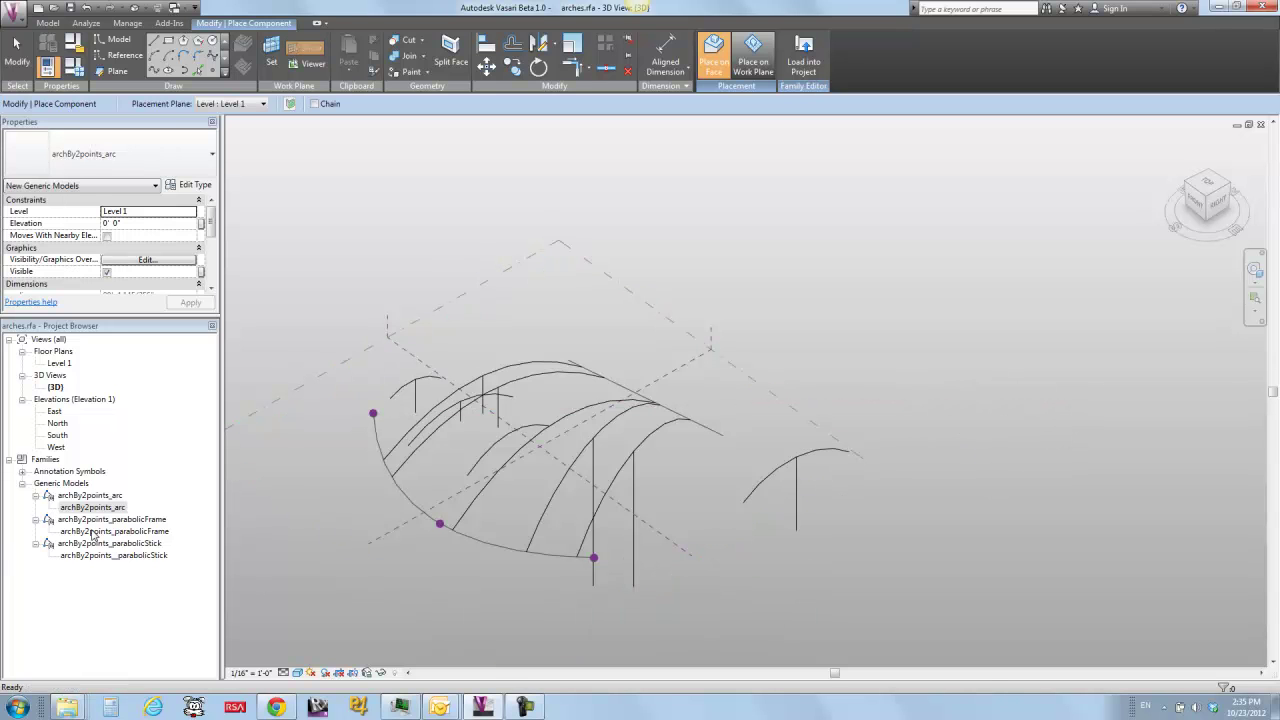
# Step: Place an archBy2points_parabolicFrame arch by two end points next to it
pyautogui.click(89, 532)
pyautogui.moveTo(83, 540); pyautogui.dragTo(742, 541)
pyautogui.click(775, 476)
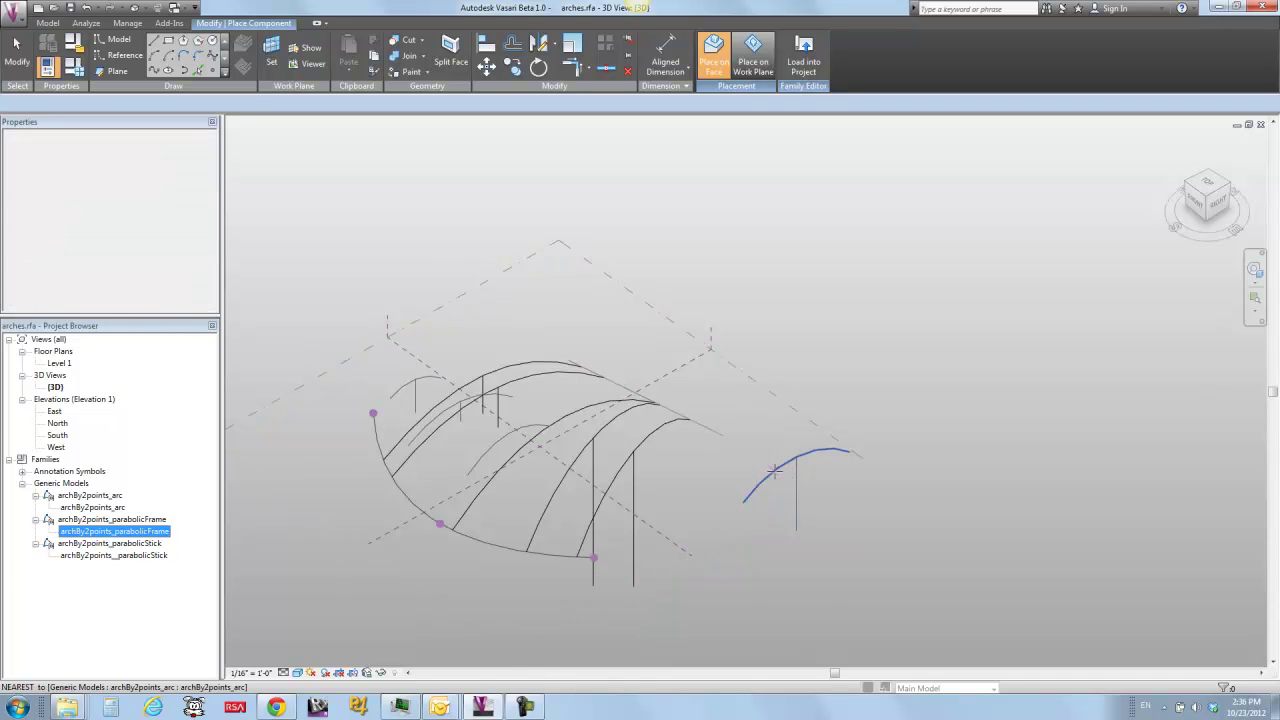
pyautogui.click(804, 545)
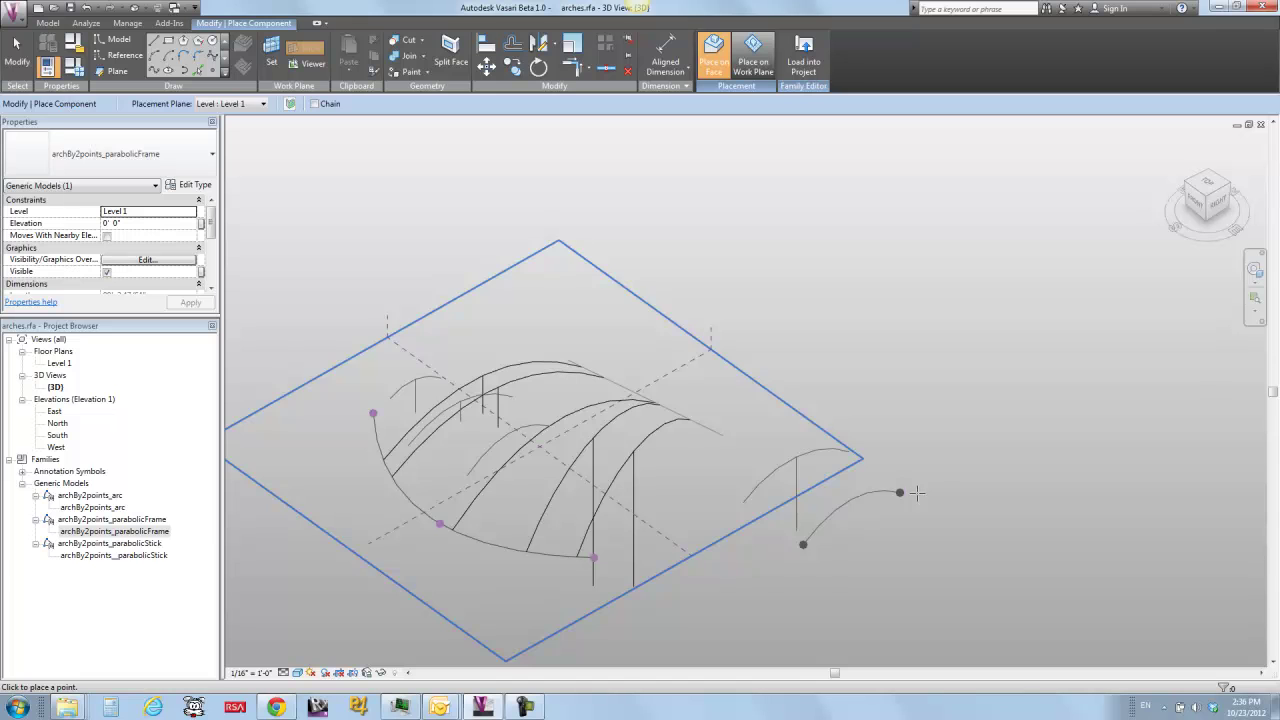
pyautogui.click(917, 493)
pyautogui.press('Escape')
pyautogui.press('Escape')
# Step: Place an archBy2points_parabolicStick arch by two points and select it
pyautogui.click(93, 565)
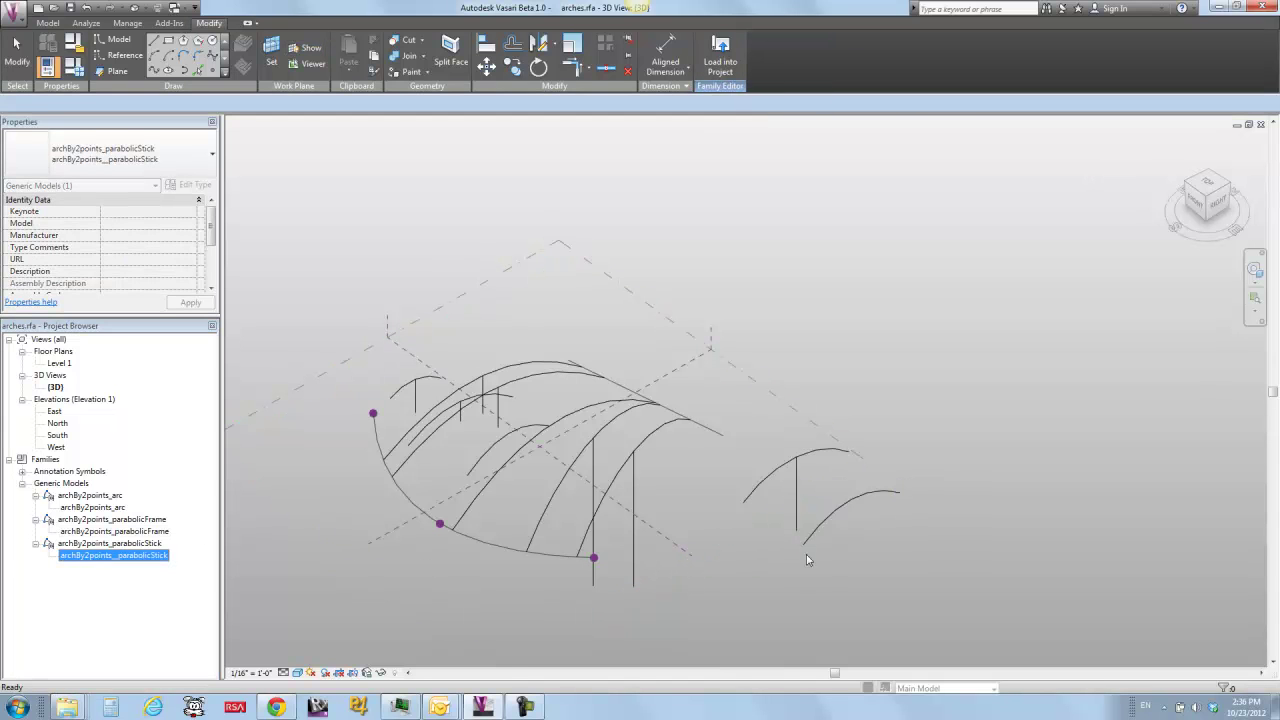
pyautogui.moveTo(806, 557); pyautogui.dragTo(812, 557)
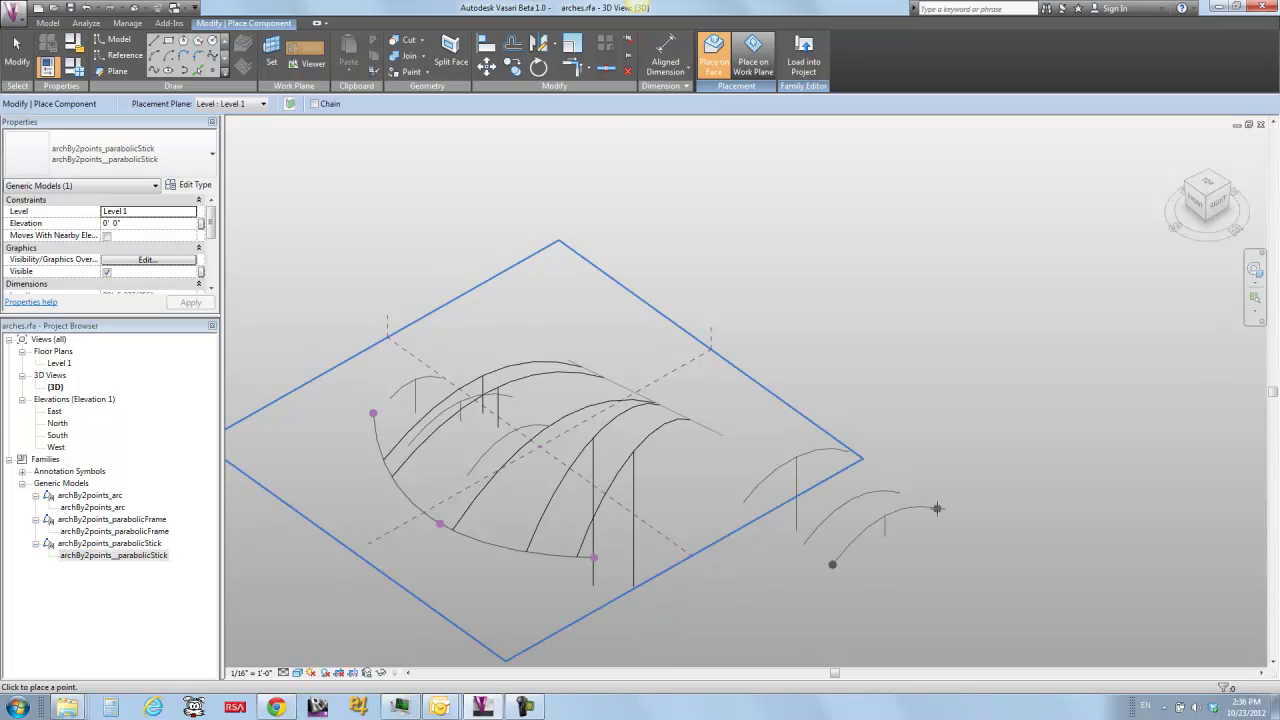
pyautogui.click(940, 508)
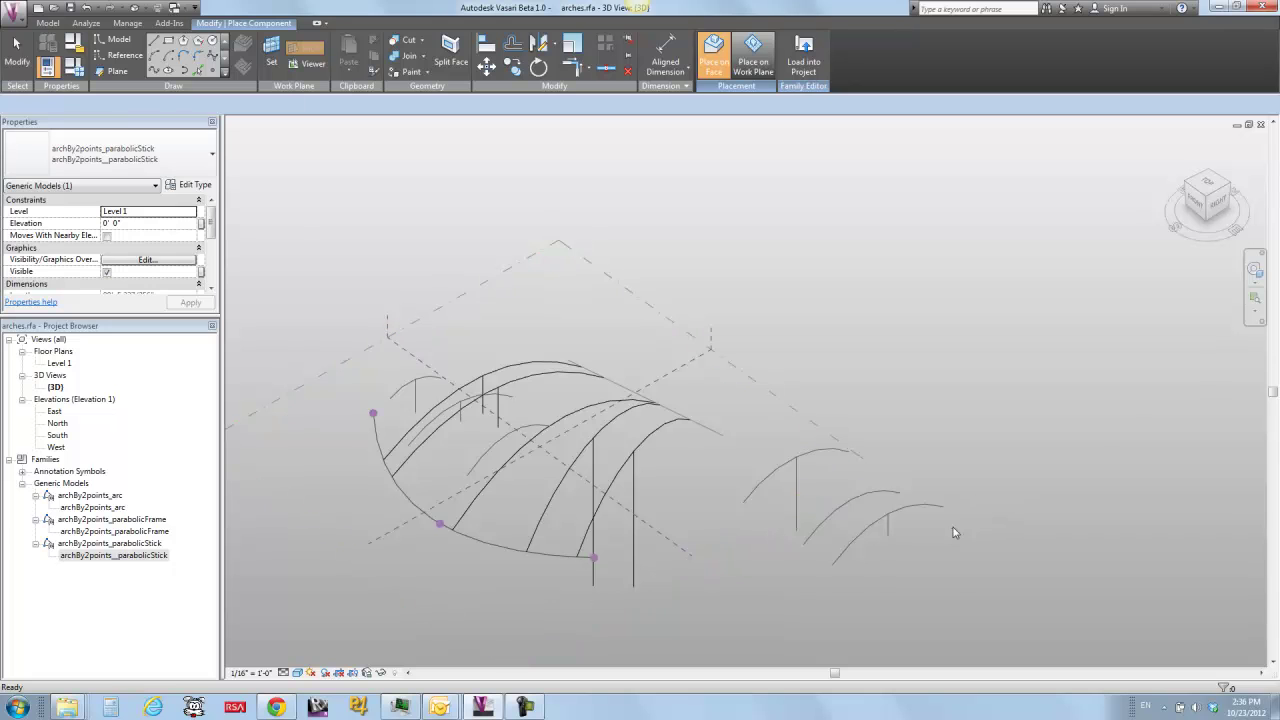
pyautogui.press('Escape')
pyautogui.press('Escape')
pyautogui.click(921, 509)
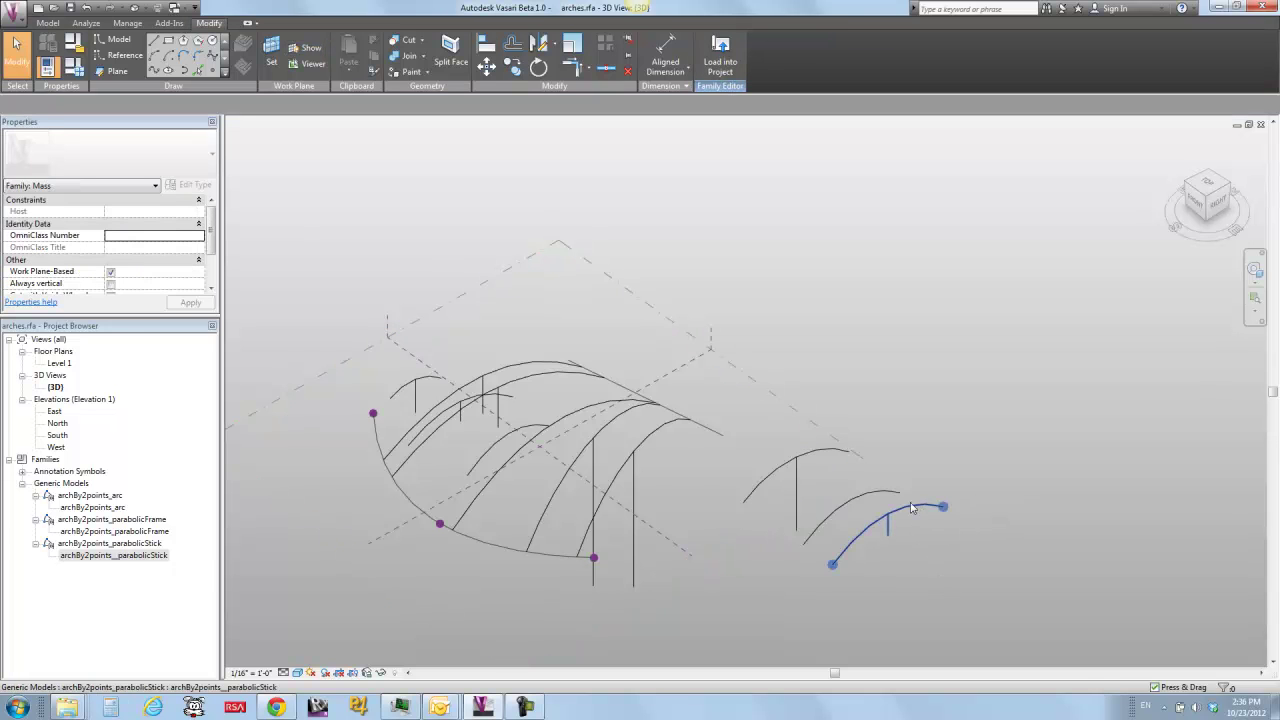
# Step: Zoom in and select the parabolic stick, parabolic frame and arc arches together
pyautogui.click(950, 537)
pyautogui.scroll(5, 830, 512)
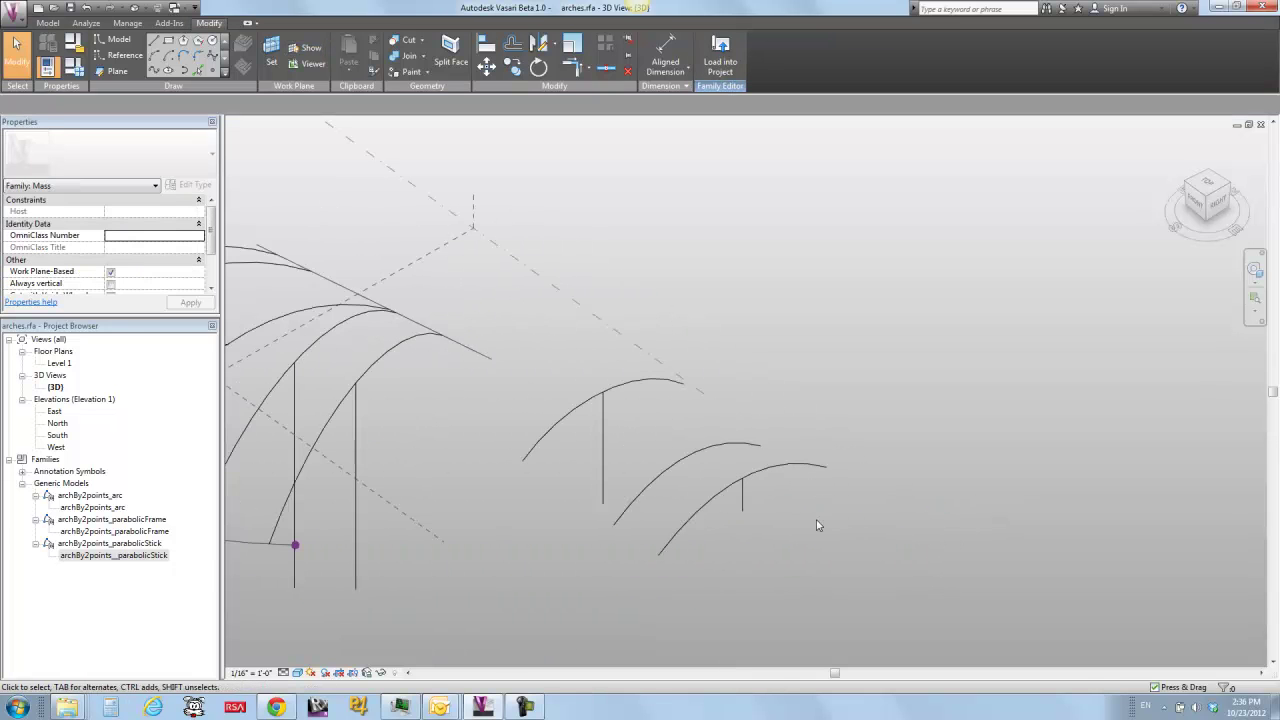
pyautogui.click(770, 473)
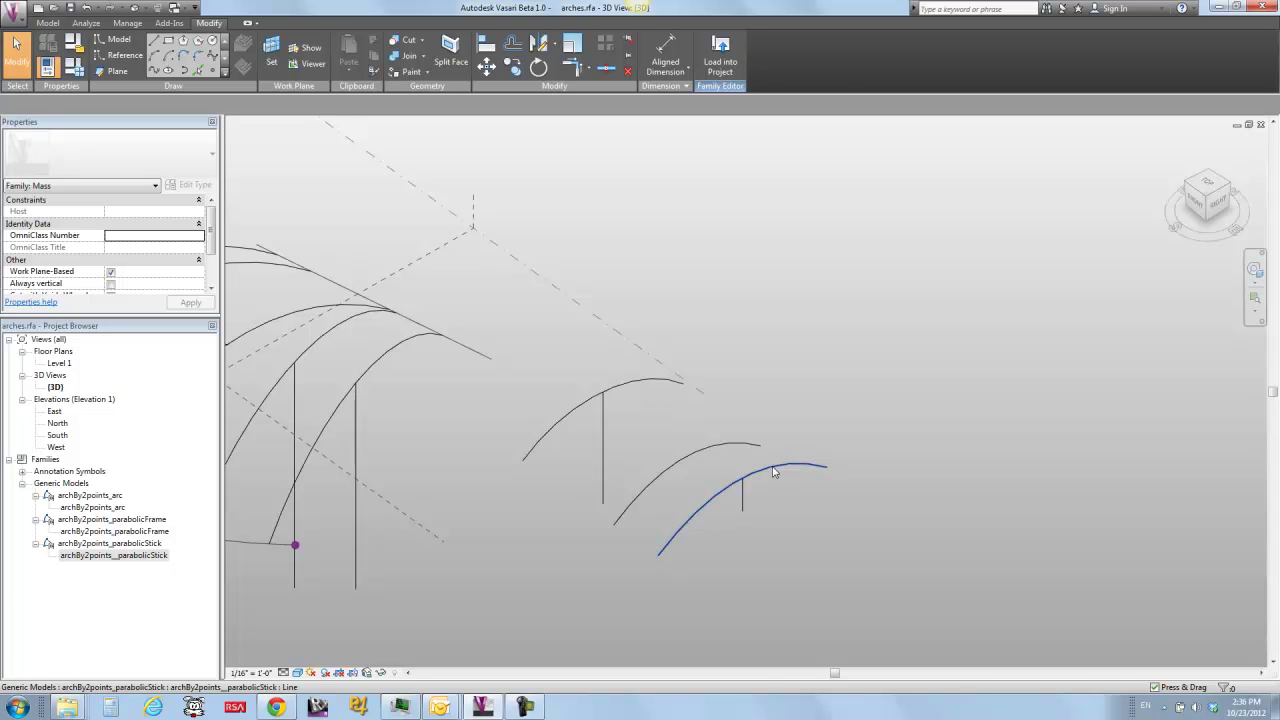
pyautogui.click(715, 452)
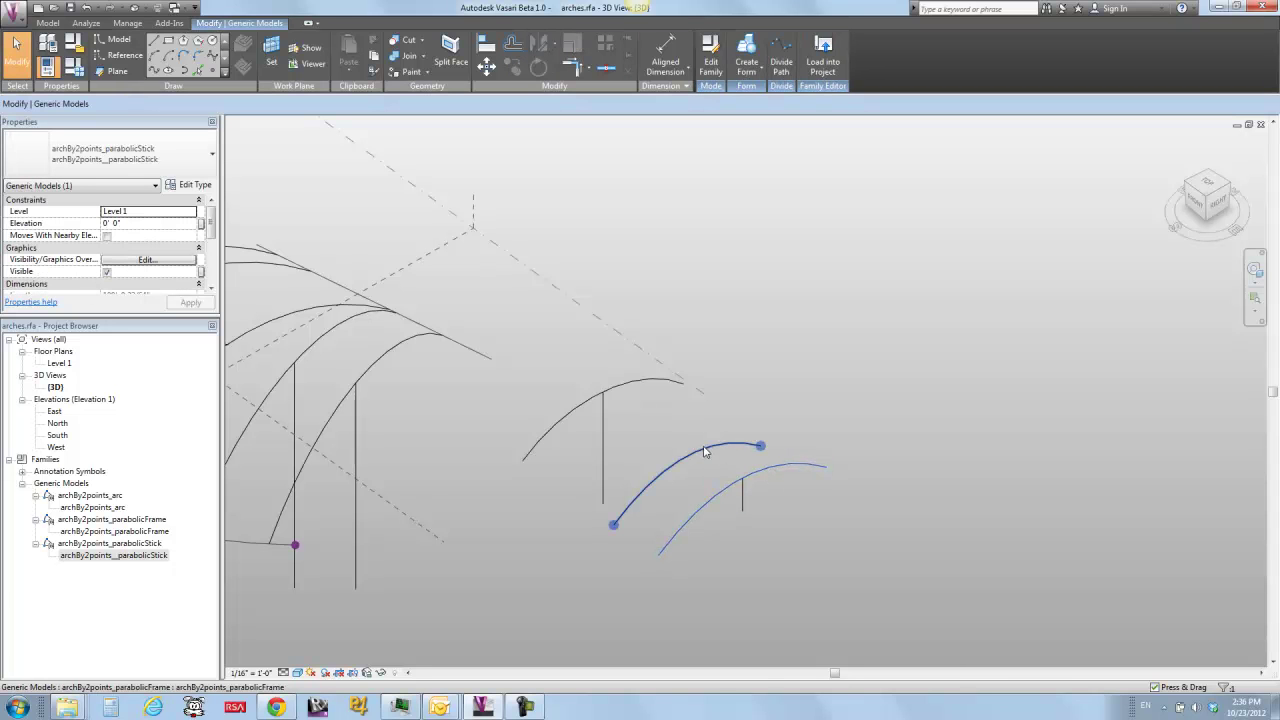
pyautogui.keyDown('ctrl'); pyautogui.click(629, 385); pyautogui.keyUp('ctrl')
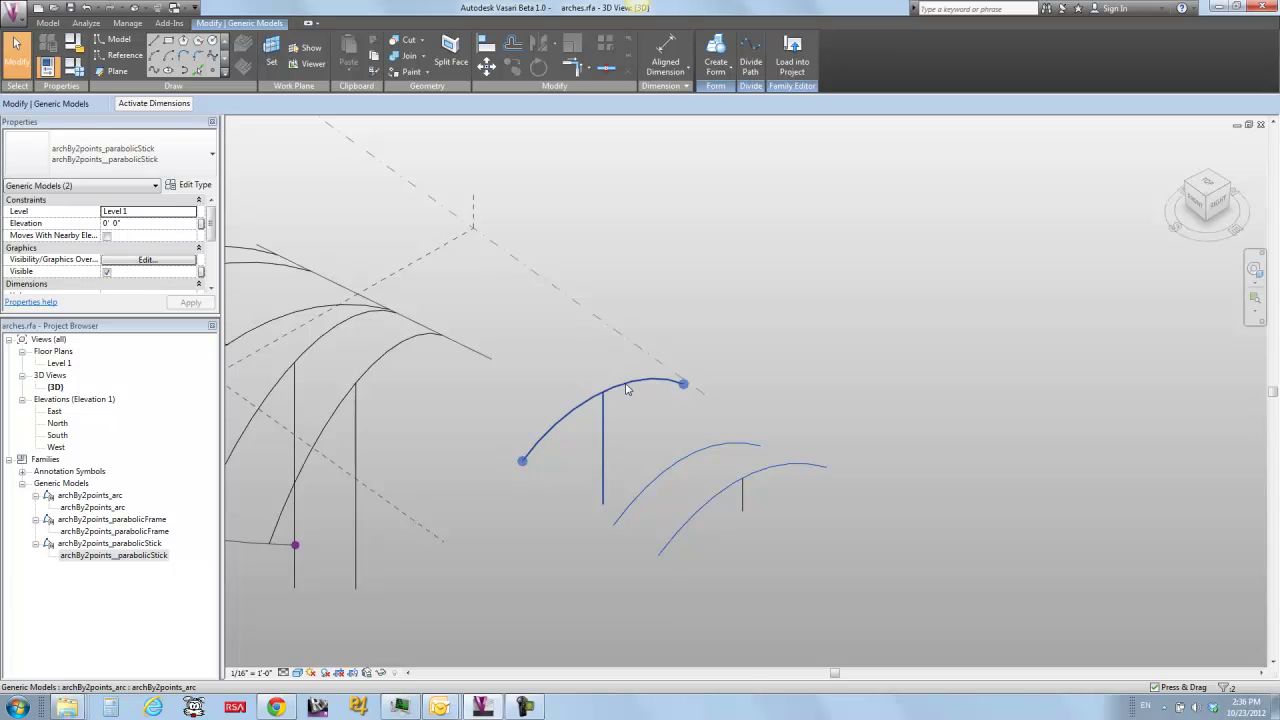
pyautogui.keyDown('ctrl'); pyautogui.click(604, 392); pyautogui.keyUp('ctrl')
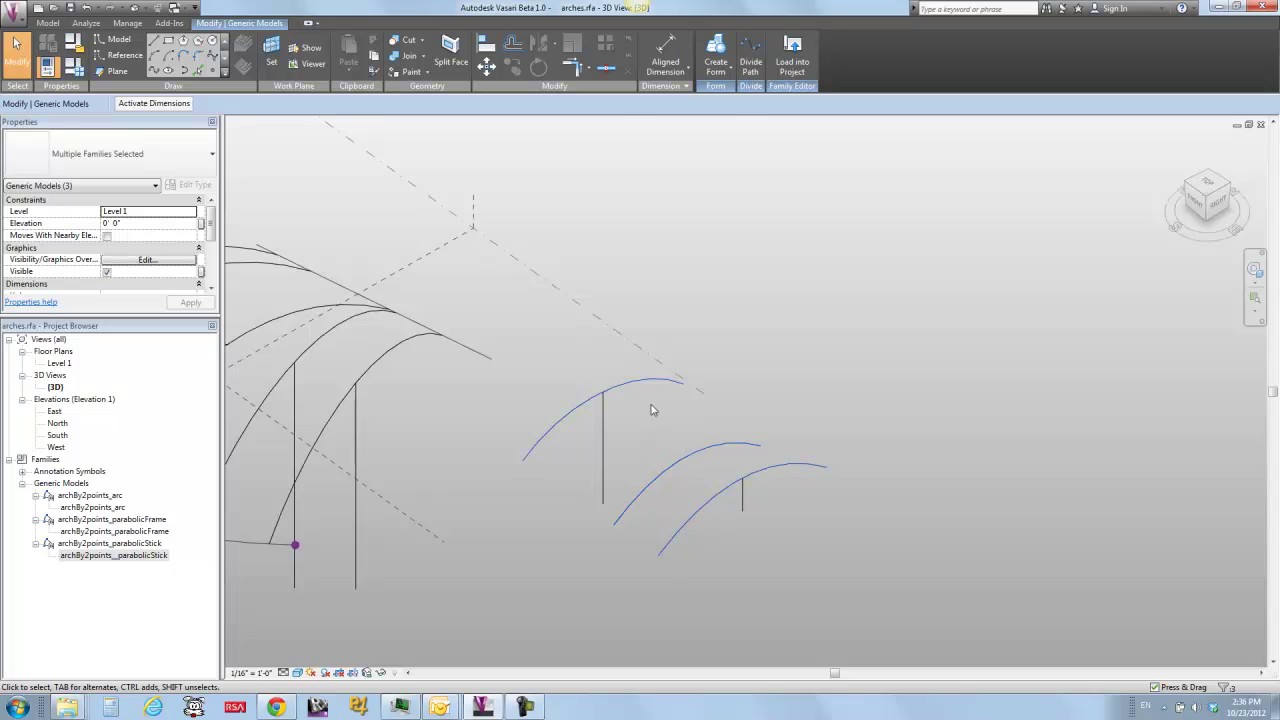
# Step: Create a form from the three arches, then drag the stick arch's lower end point outward
pyautogui.click(714, 48)
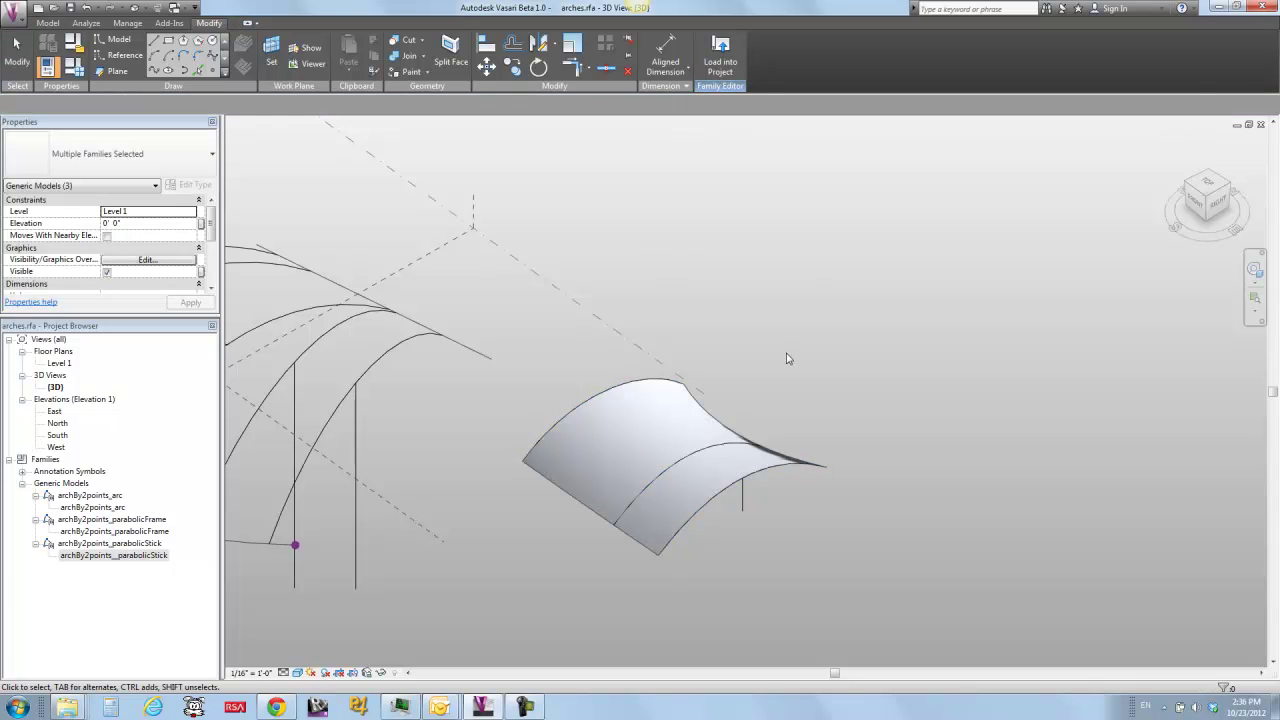
pyautogui.keyDown('shift'); pyautogui.moveTo(888, 517); pyautogui.dragTo(781, 534, button='middle'); pyautogui.keyUp('shift')
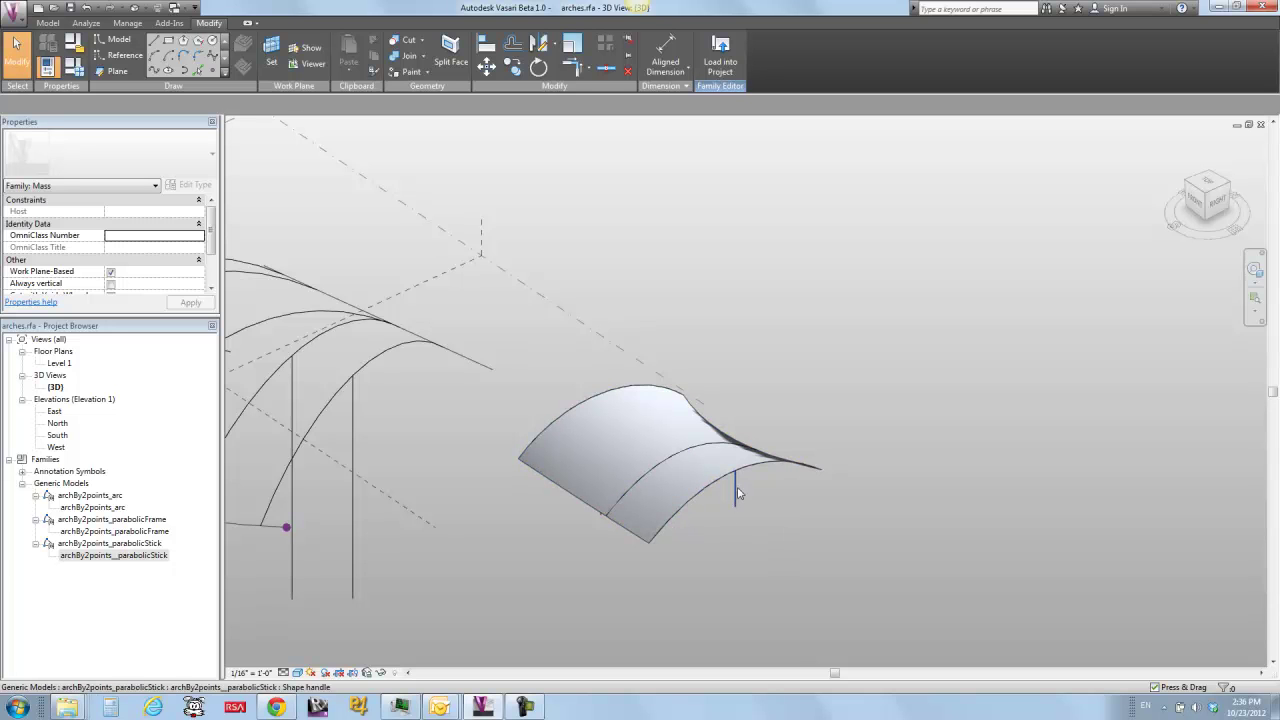
pyautogui.click(647, 542)
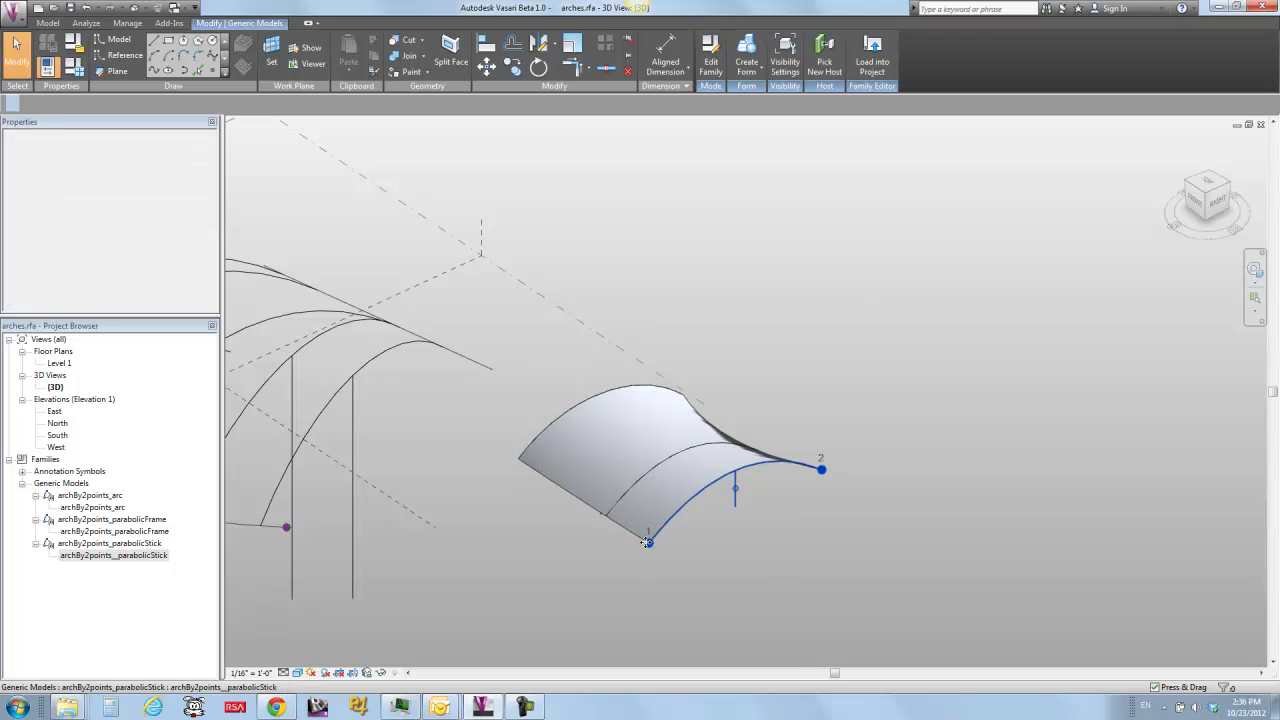
pyautogui.click(647, 542)
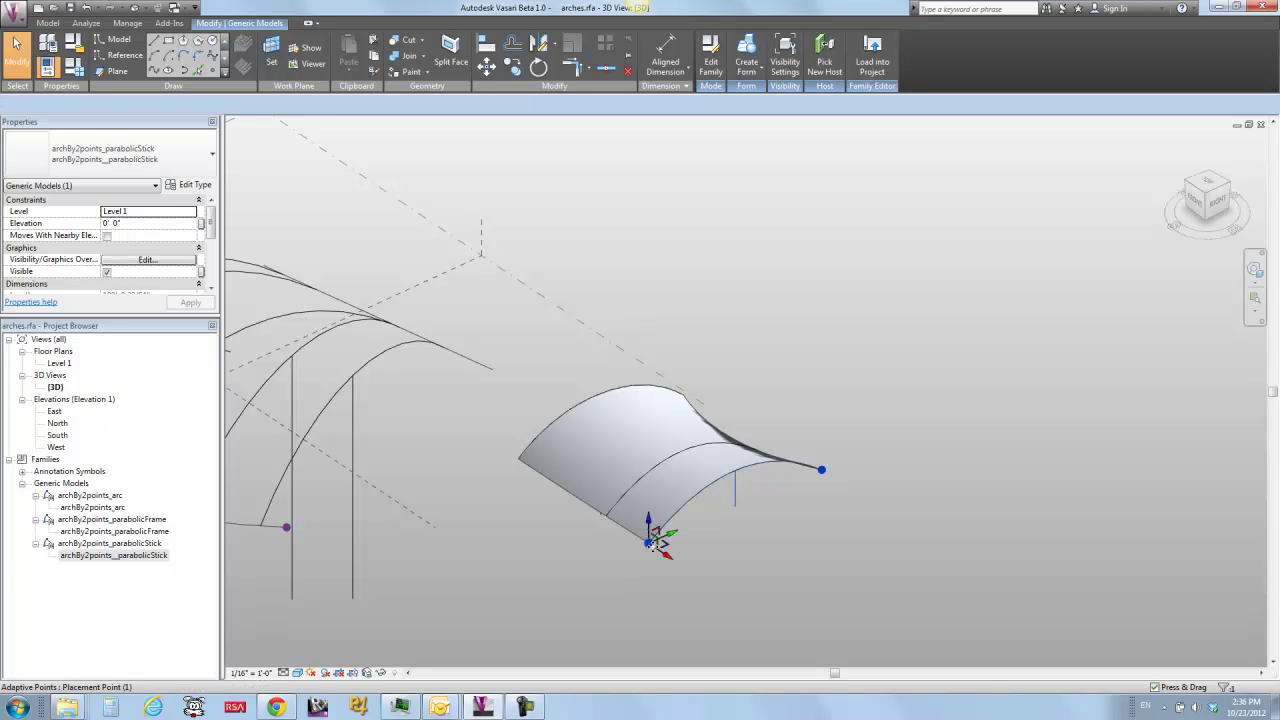
pyautogui.moveTo(648, 542); pyautogui.dragTo(611, 558)
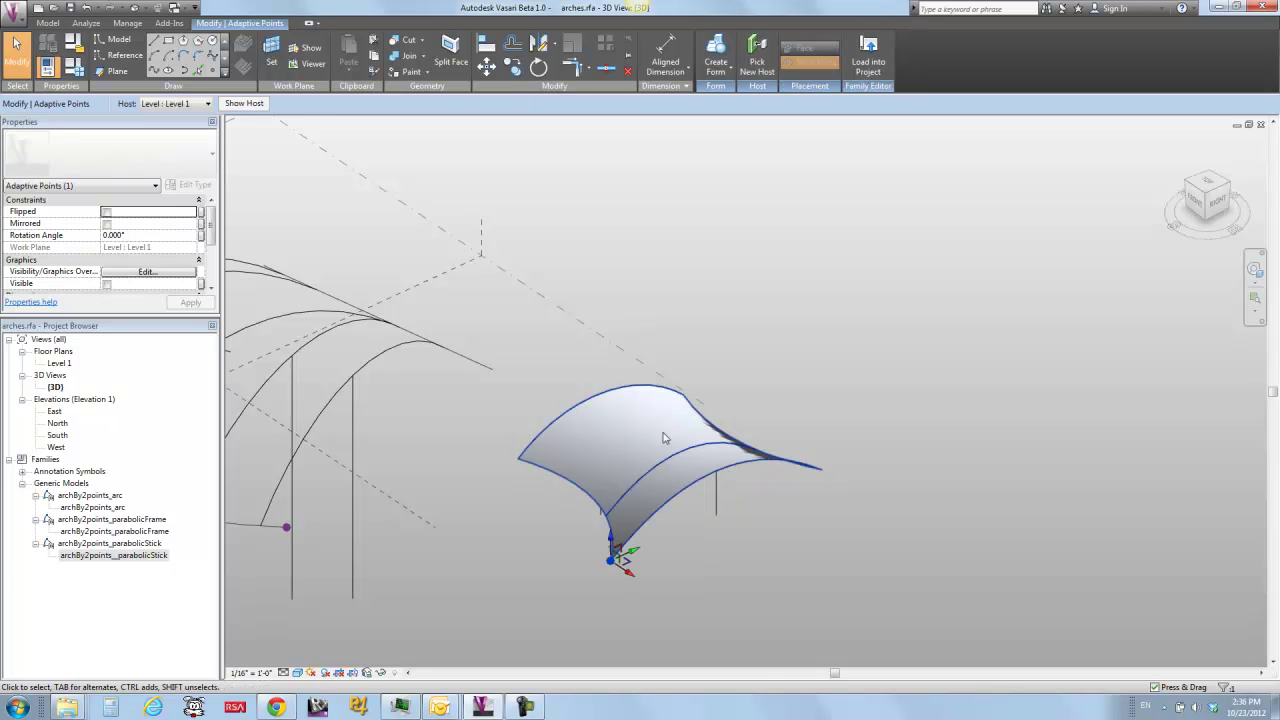
pyautogui.moveTo(682, 561)
pyautogui.keyDown('shift'); pyautogui.mouseDown(button='middle')
pyautogui.moveTo(803, 531)
pyautogui.moveTo(683, 576)
pyautogui.mouseUp(button='middle'); pyautogui.keyUp('shift')
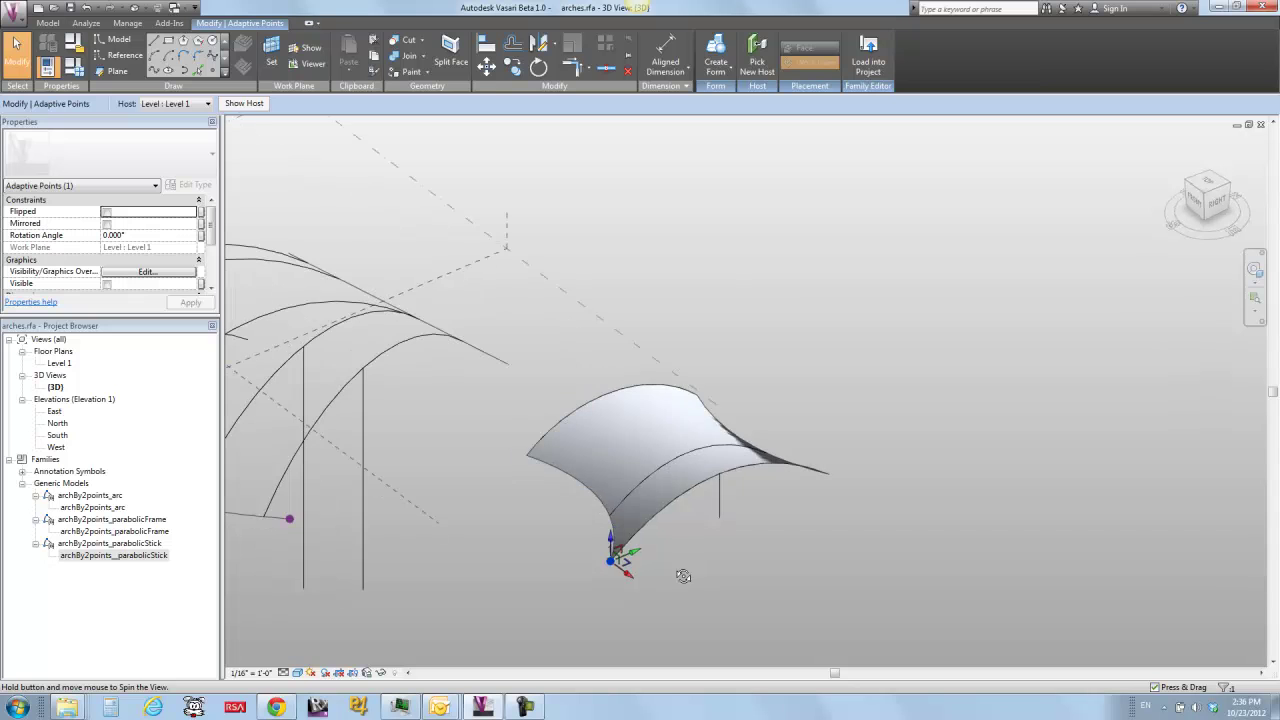
pyautogui.click(644, 451)
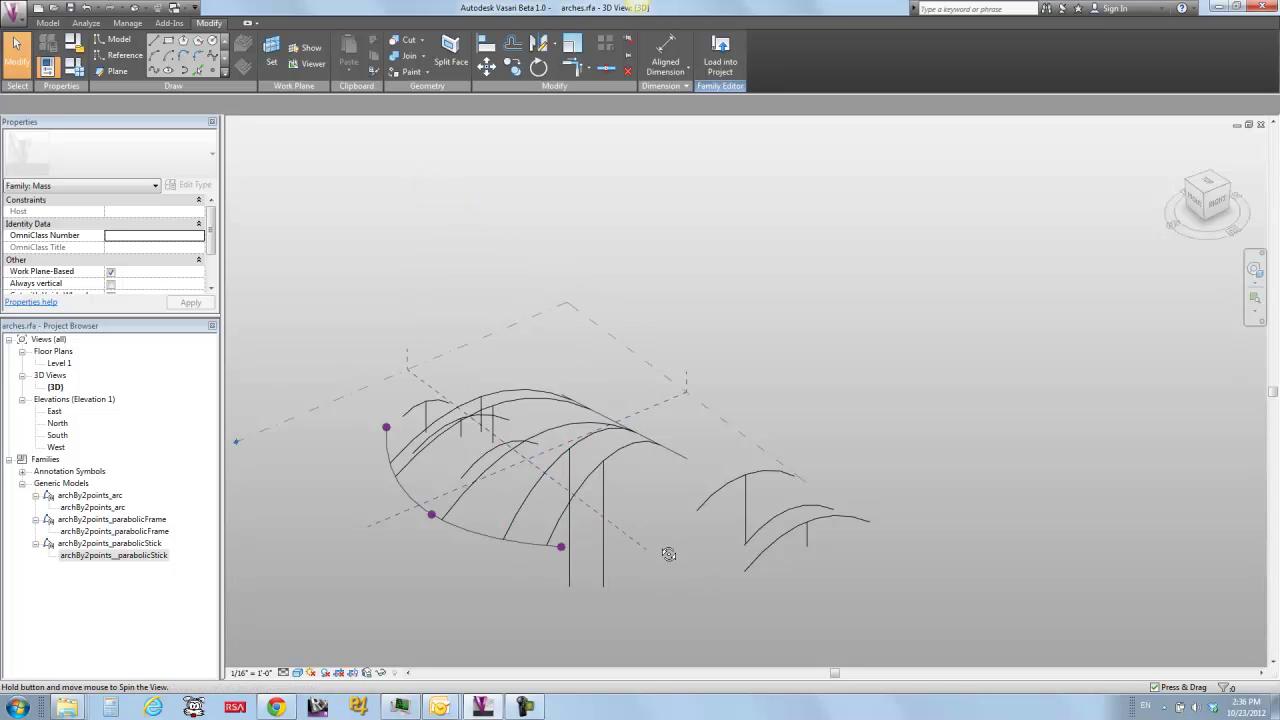
# Step: Orbit around the arches mass, inspecting a reference point on its base curve
pyautogui.keyDown('shift'); pyautogui.moveTo(666, 551); pyautogui.dragTo(674, 608, button='middle'); pyautogui.keyUp('shift')
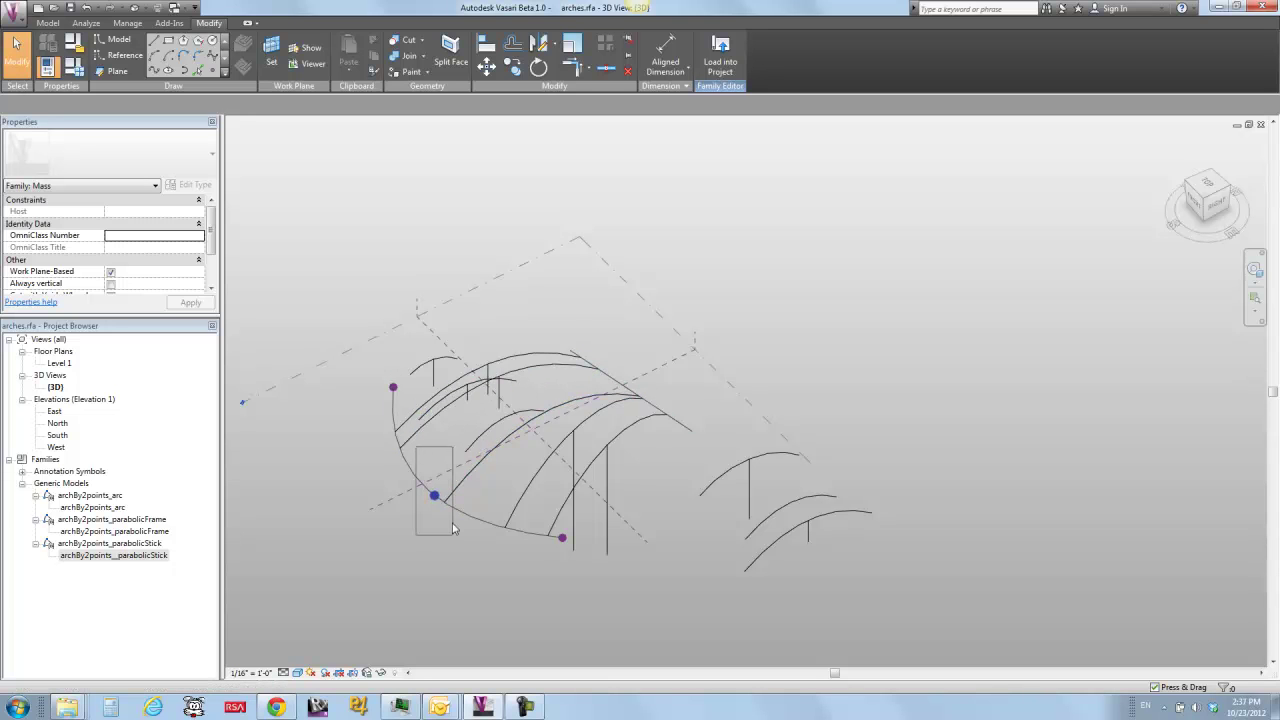
pyautogui.click(435, 494)
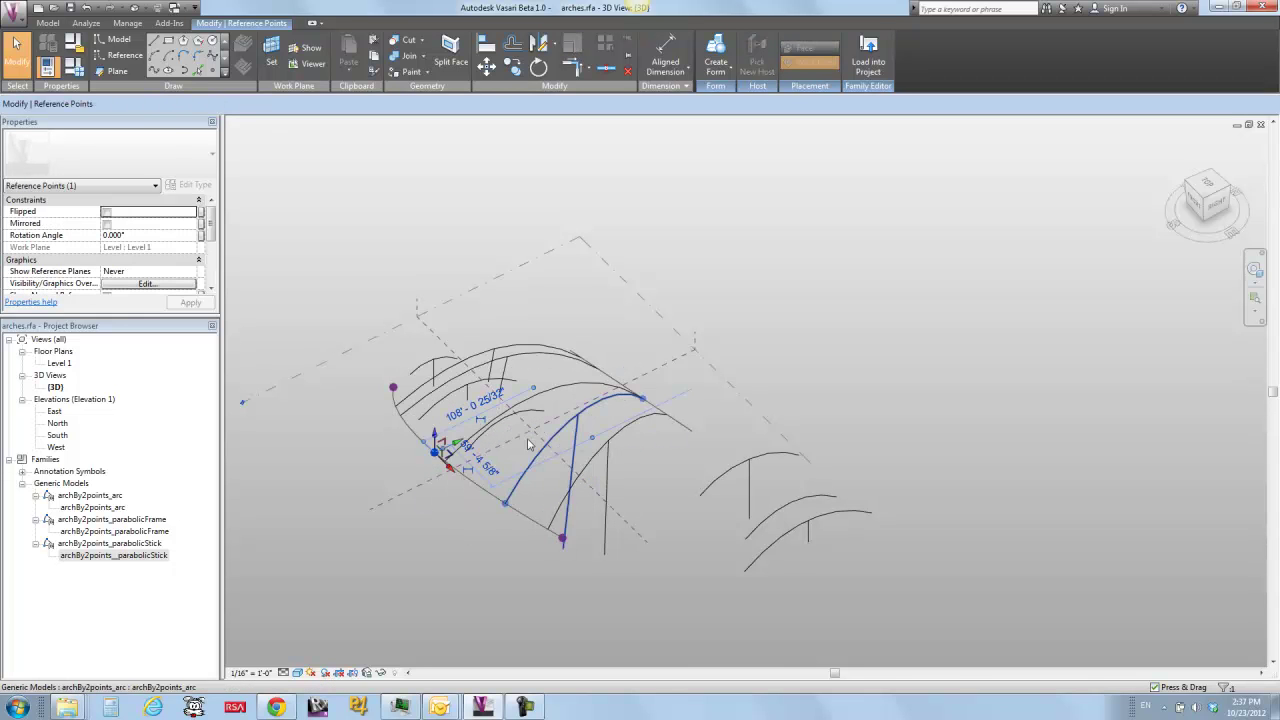
pyautogui.keyDown('shift'); pyautogui.moveTo(501, 532); pyautogui.dragTo(490, 482, button='middle'); pyautogui.keyUp('shift')
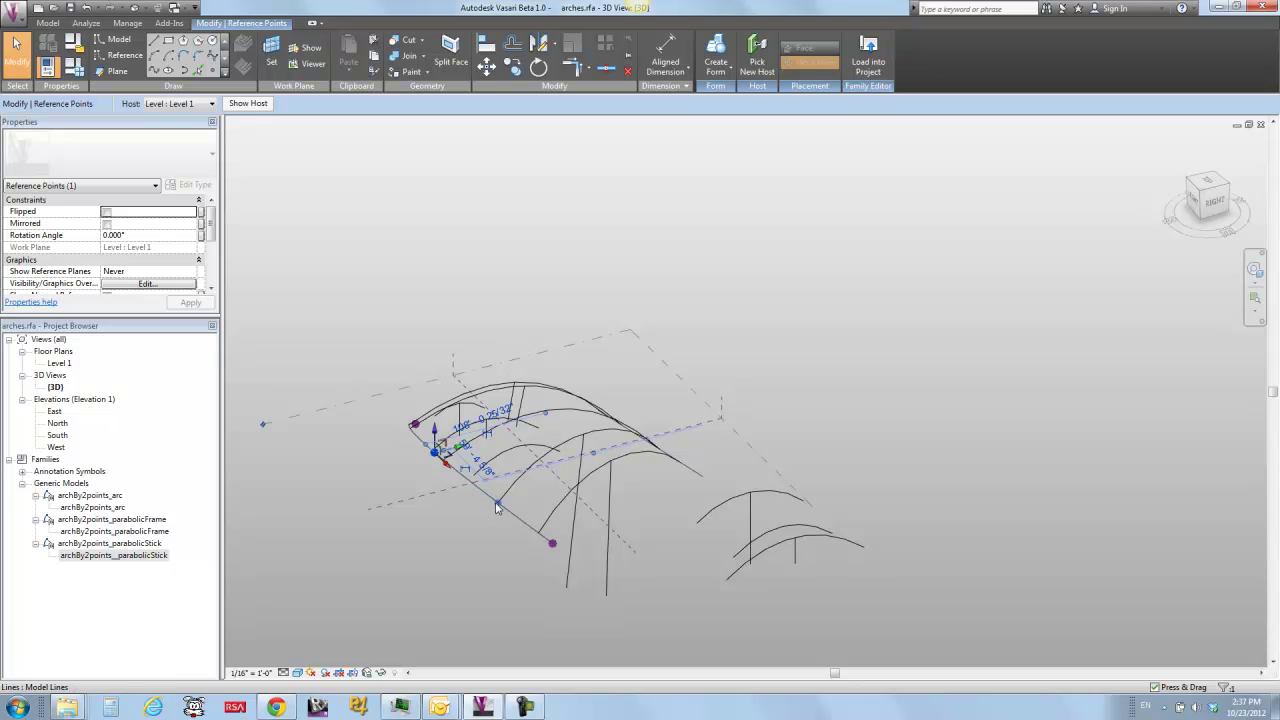
pyautogui.keyDown('shift'); pyautogui.moveTo(472, 549); pyautogui.dragTo(443, 560, button='middle'); pyautogui.keyUp('shift')
pyautogui.click(445, 562)
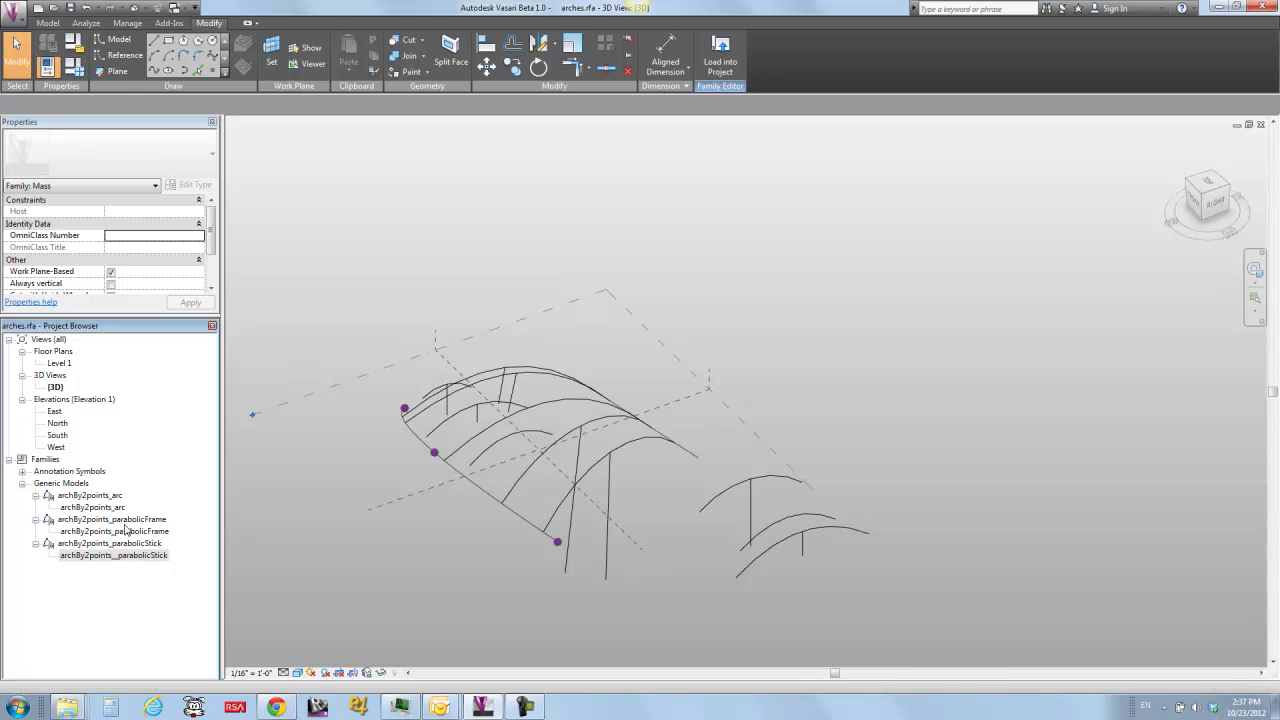
# Step: Open the archBy2points_parabolicStick family for editing from the Project Browser
pyautogui.click(124, 556)
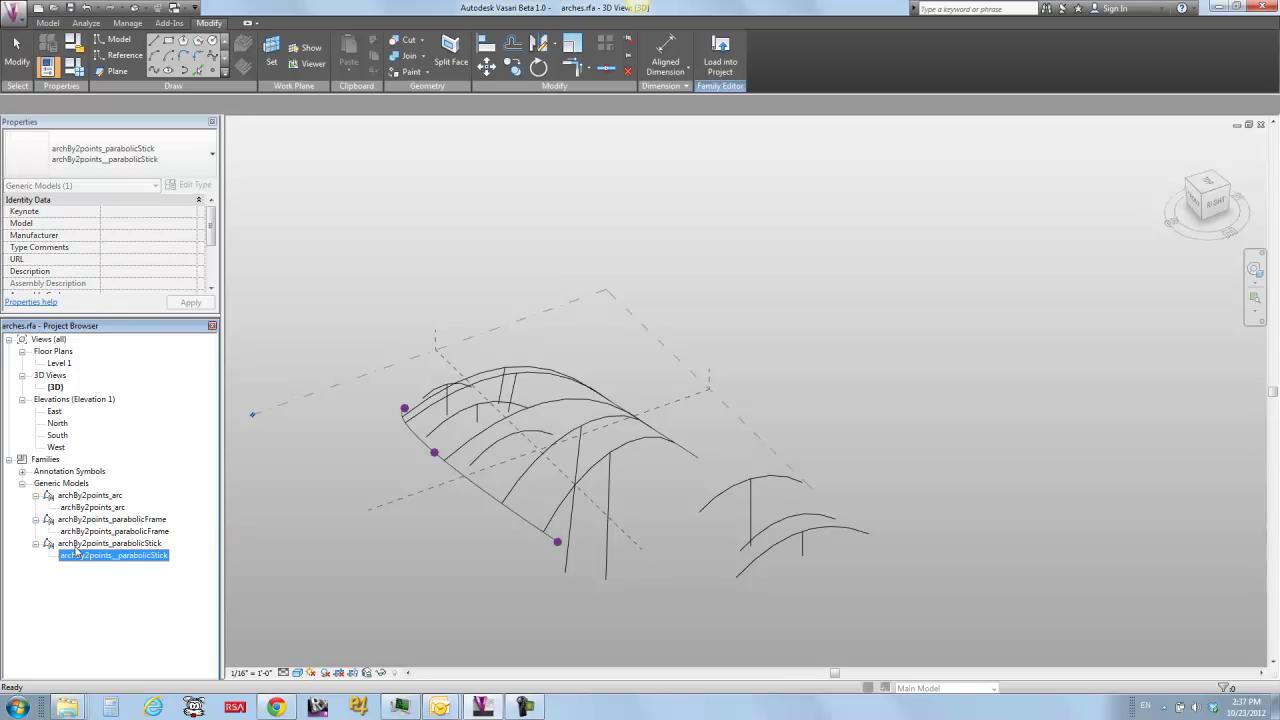
pyautogui.click(95, 545)
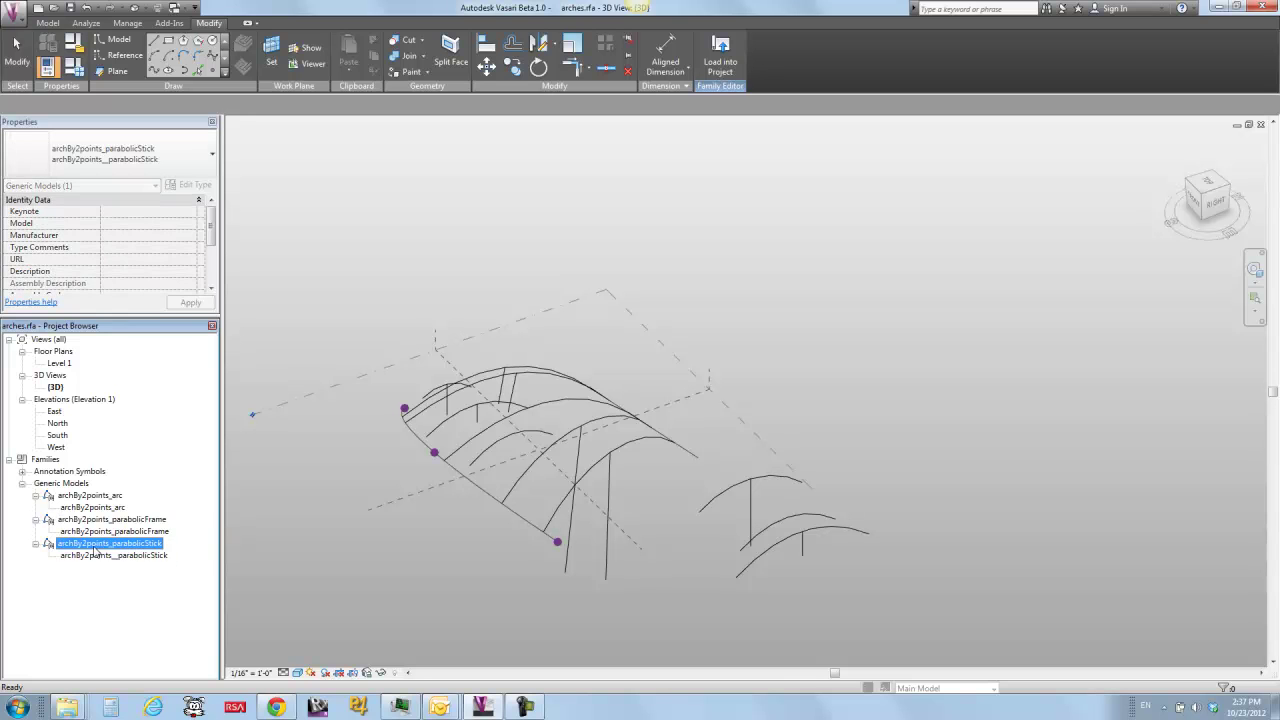
pyautogui.rightClick(95, 546)
pyautogui.click(122, 620)
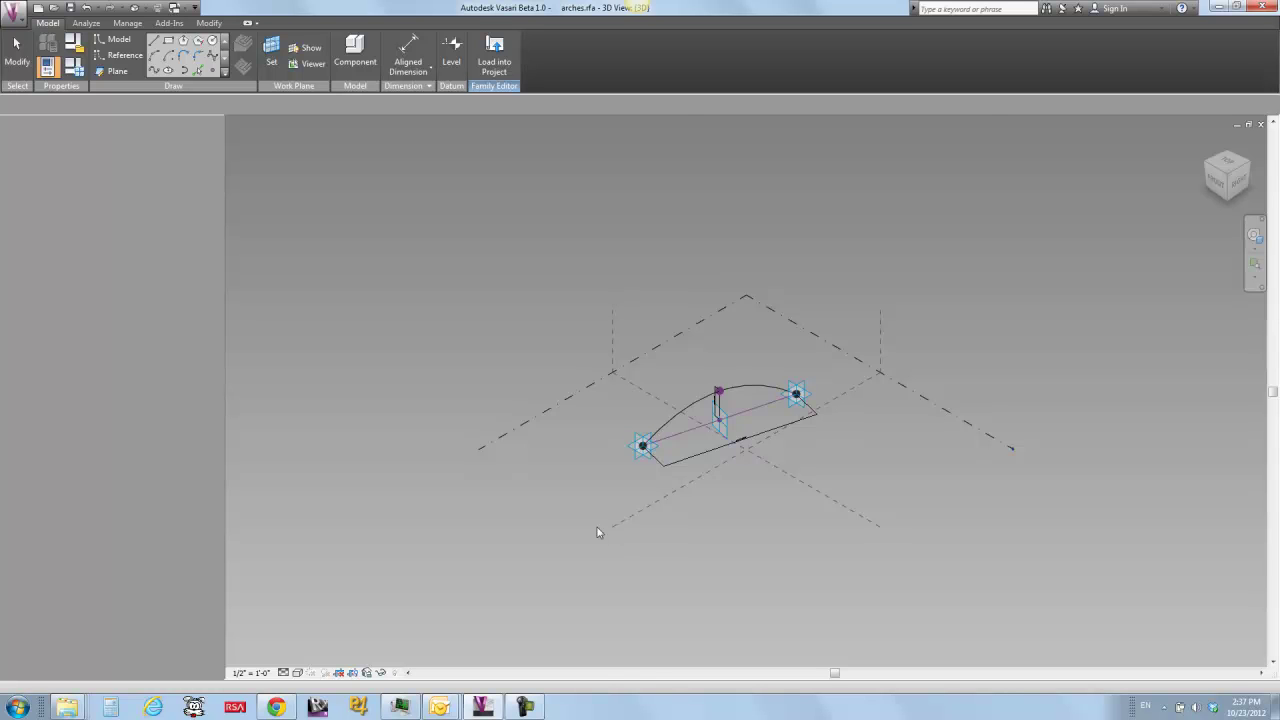
# Step: Zoom and orbit the family, cycling highlights between its line and arc chains
pyautogui.scroll(4, 798, 430)
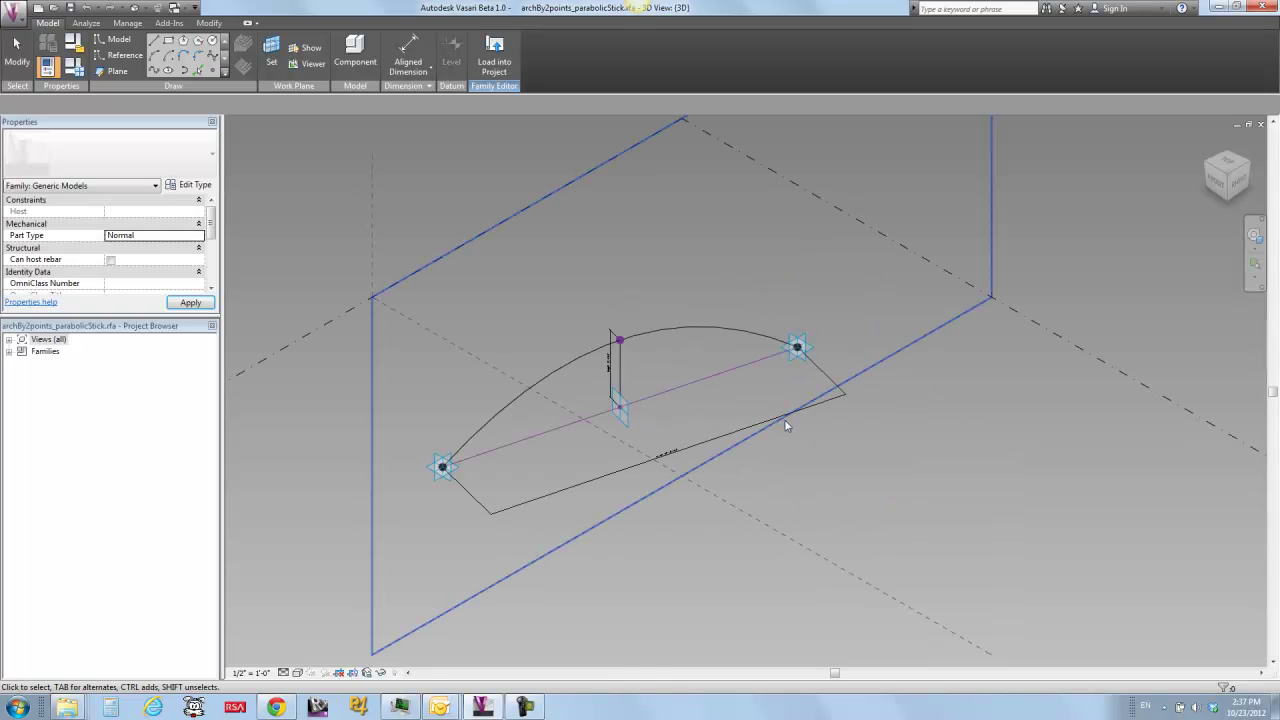
pyautogui.click(468, 523)
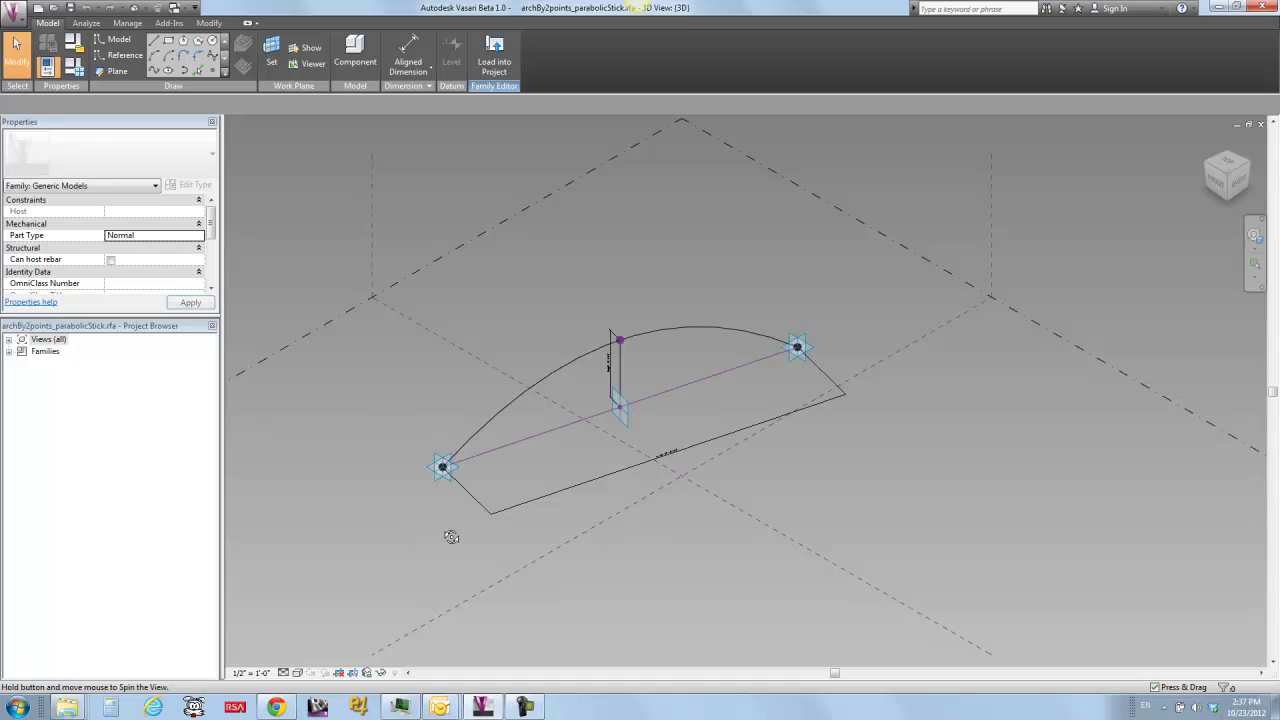
pyautogui.keyDown('shift'); pyautogui.moveTo(511, 505); pyautogui.dragTo(480, 503, button='middle'); pyautogui.keyUp('shift')
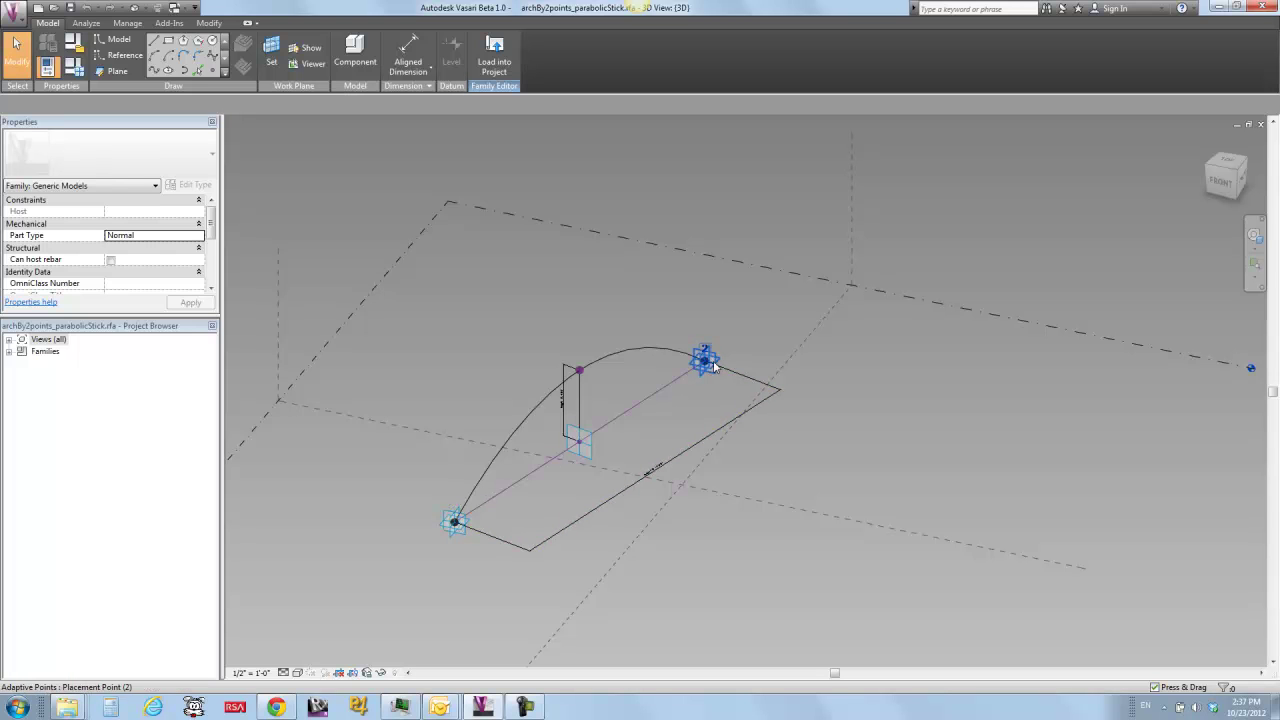
pyautogui.press('Tab')
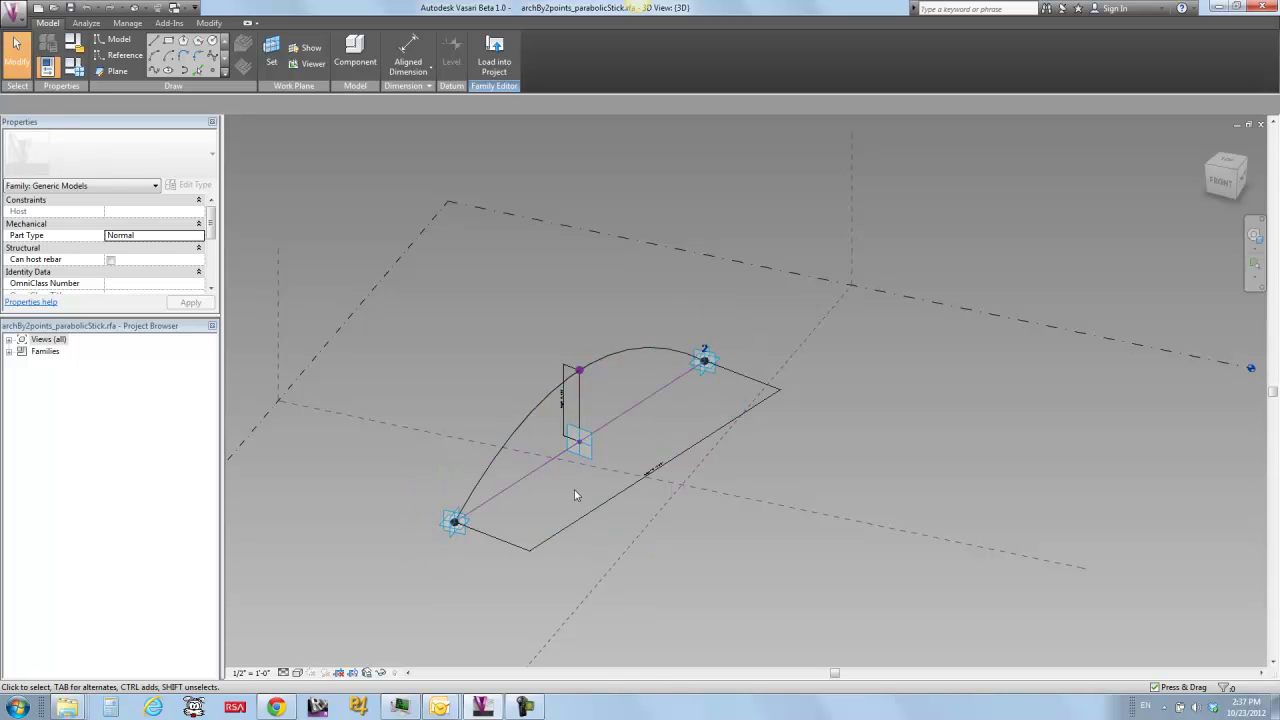
pyautogui.press('Tab')
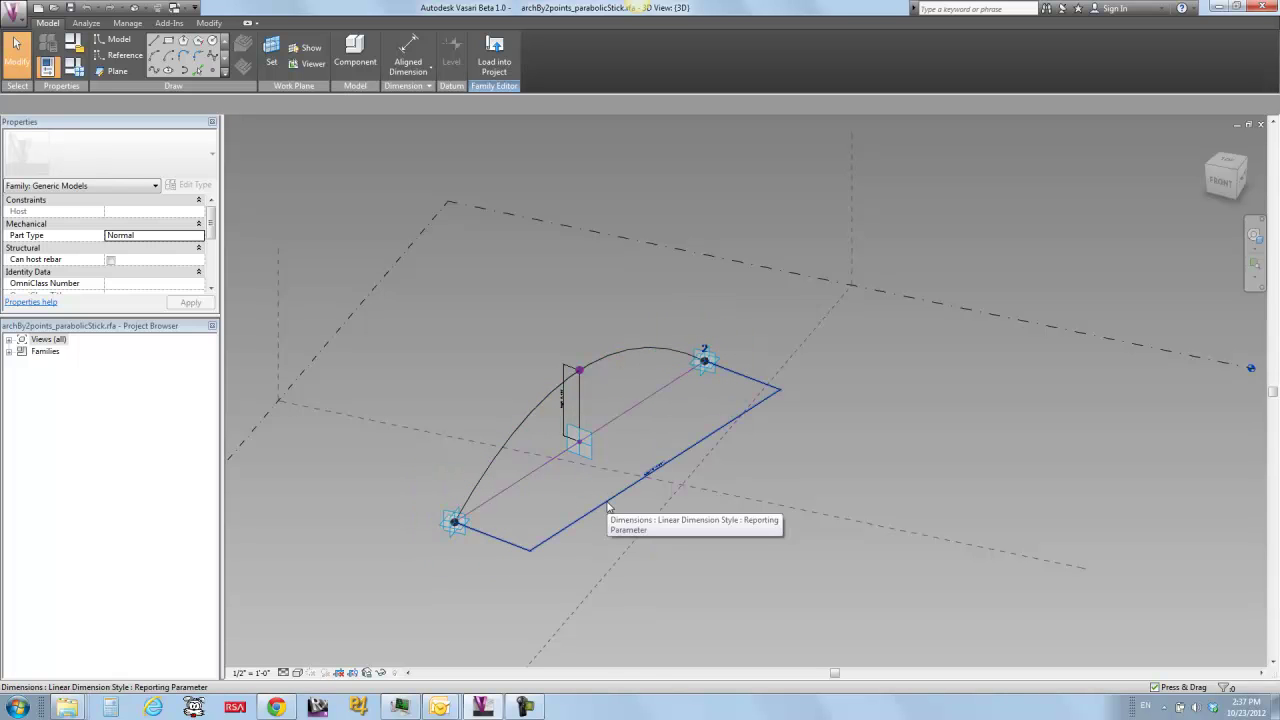
pyautogui.press('Tab')
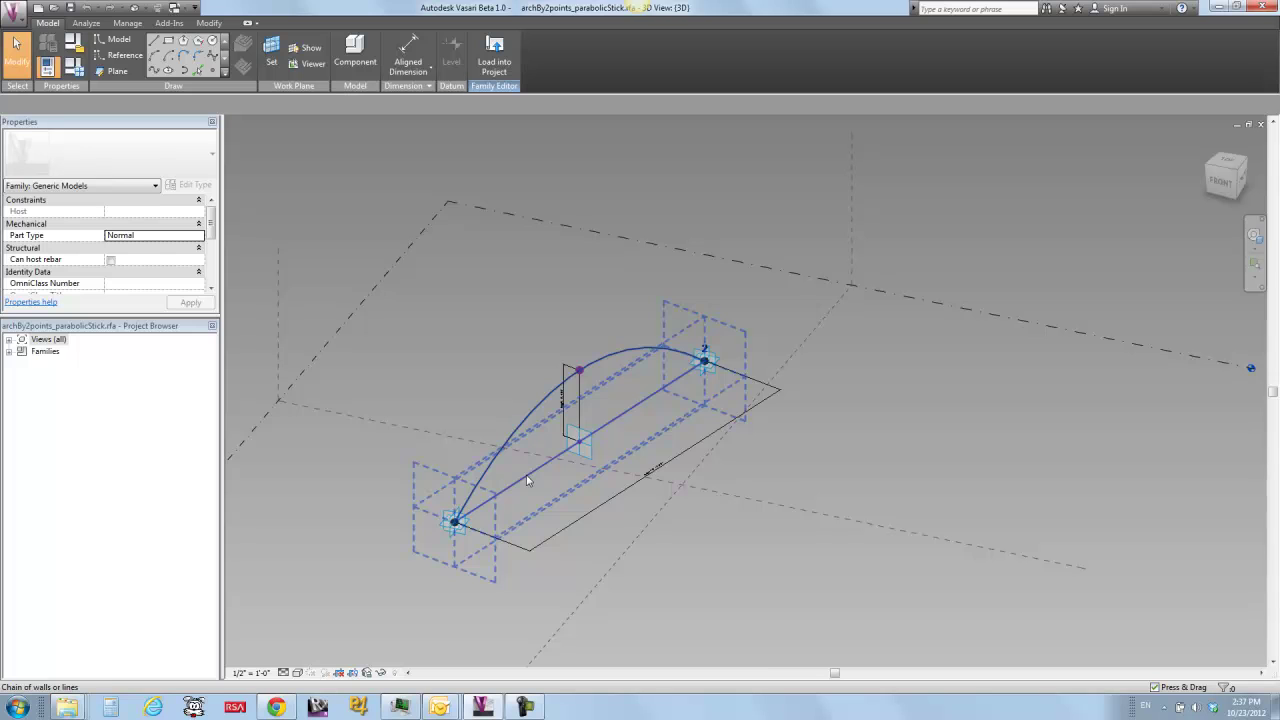
pyautogui.click(613, 502)
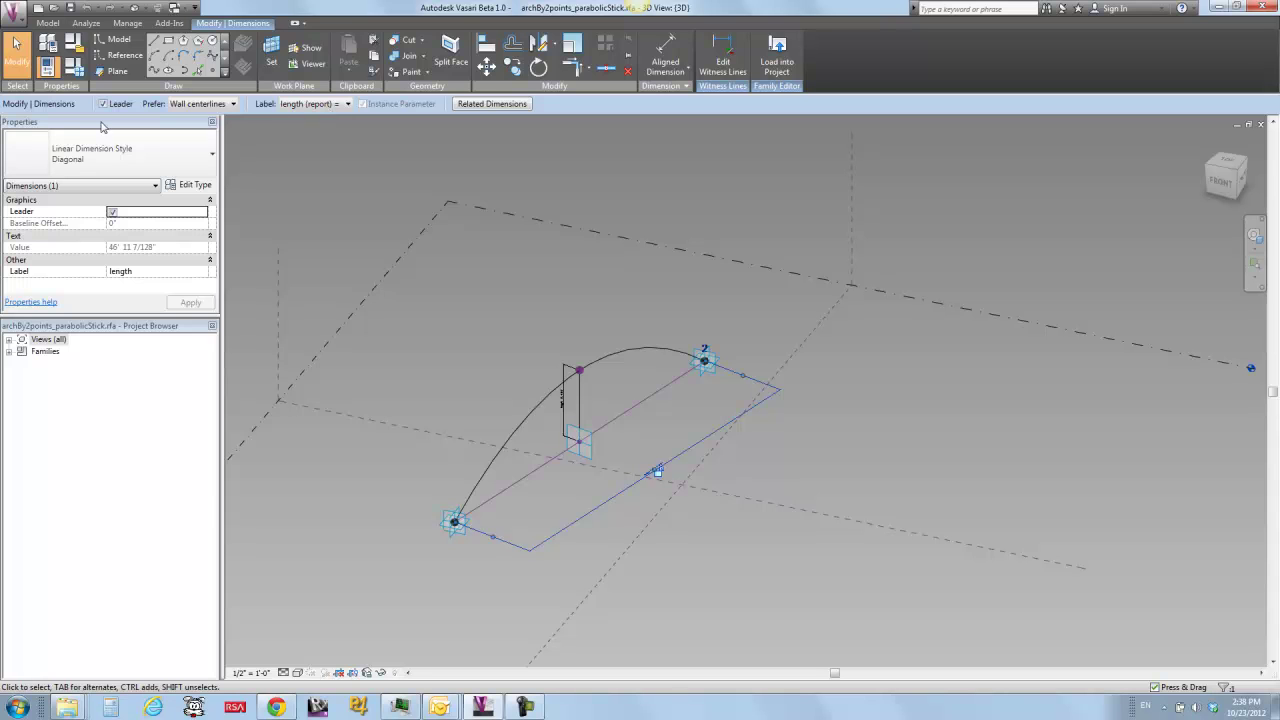
pyautogui.click(71, 73)
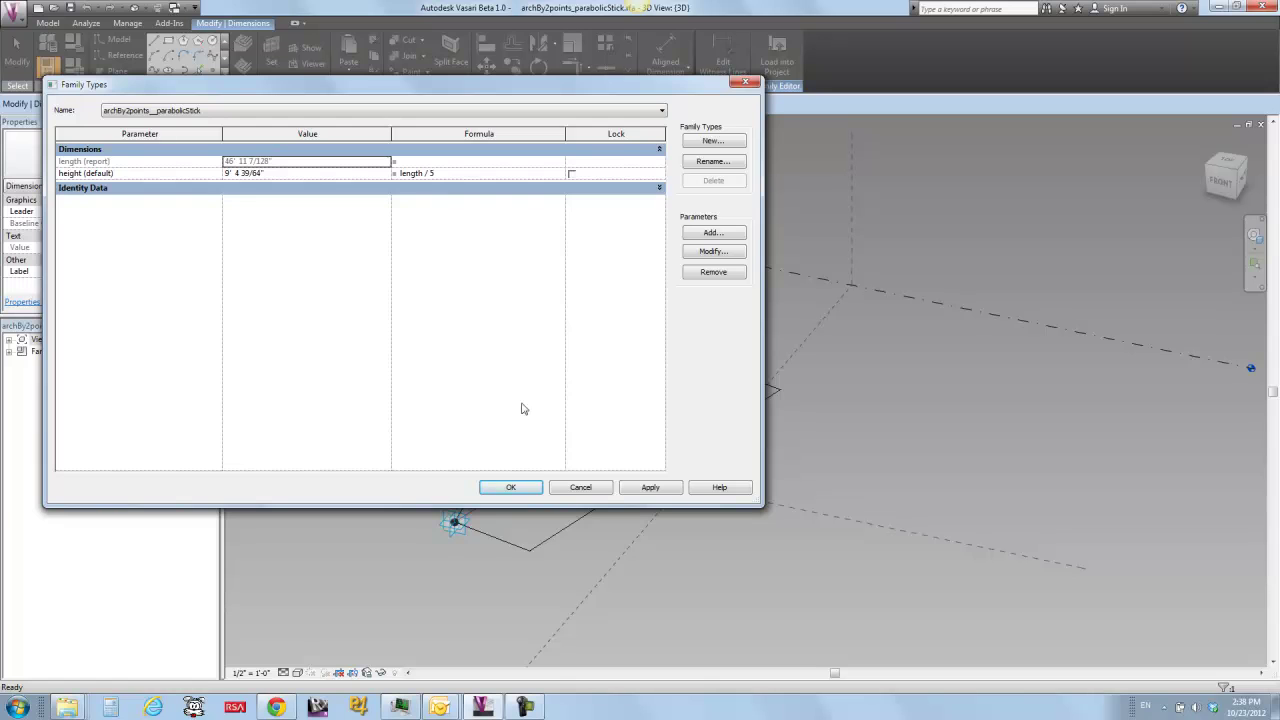
pyautogui.click(590, 489)
pyautogui.click(565, 490)
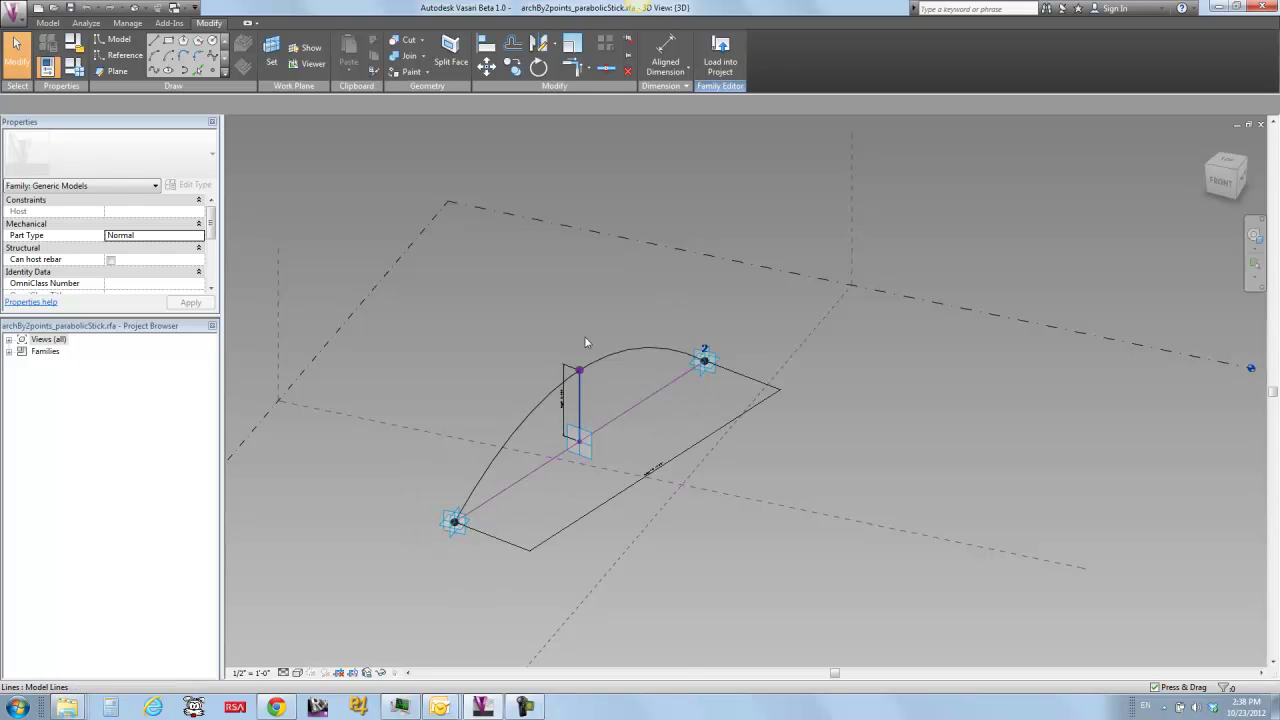
pyautogui.press('Tab')
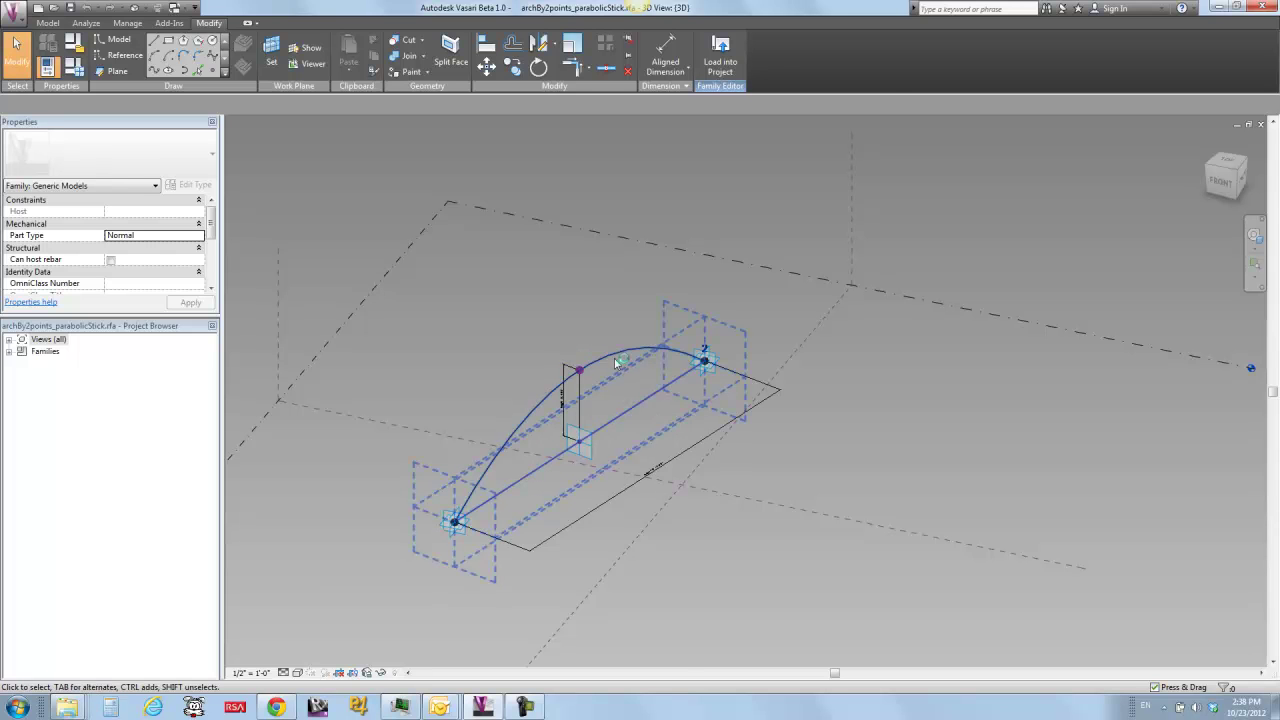
# Step: Delete the parabolic arc with its top point, the midpoint reference point and the length dimension
pyautogui.click(603, 274)
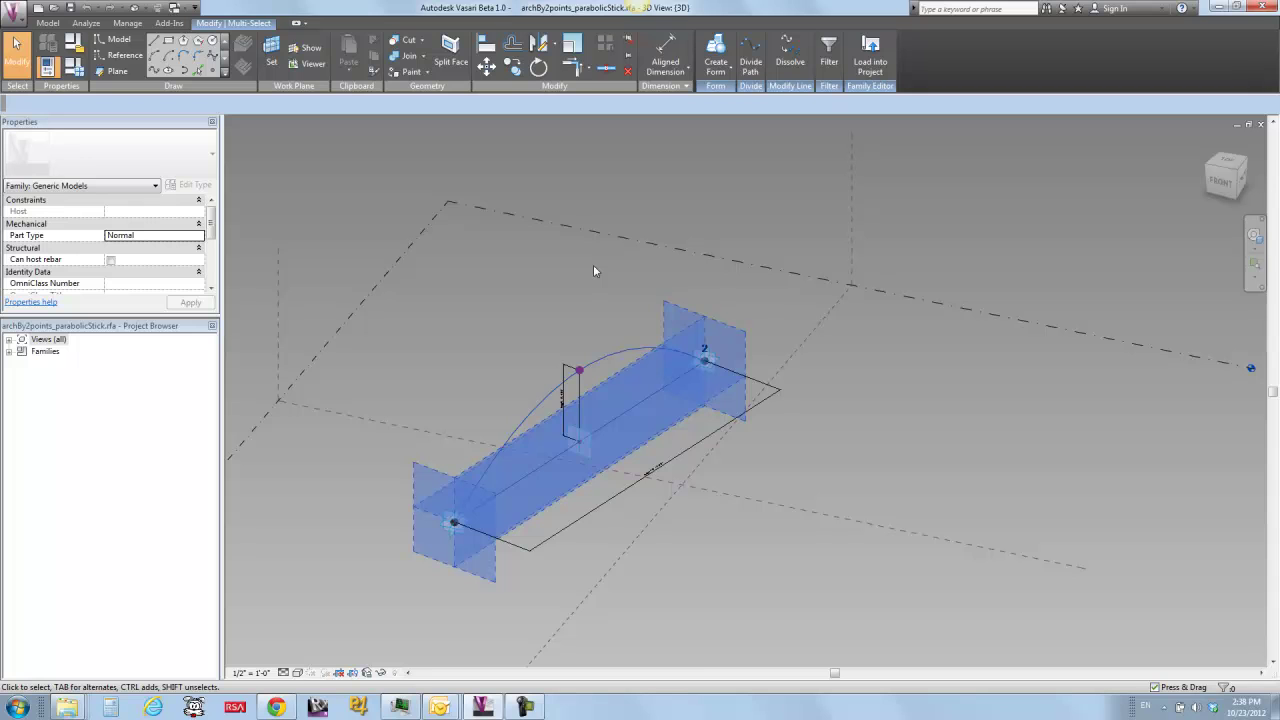
pyautogui.click(593, 270)
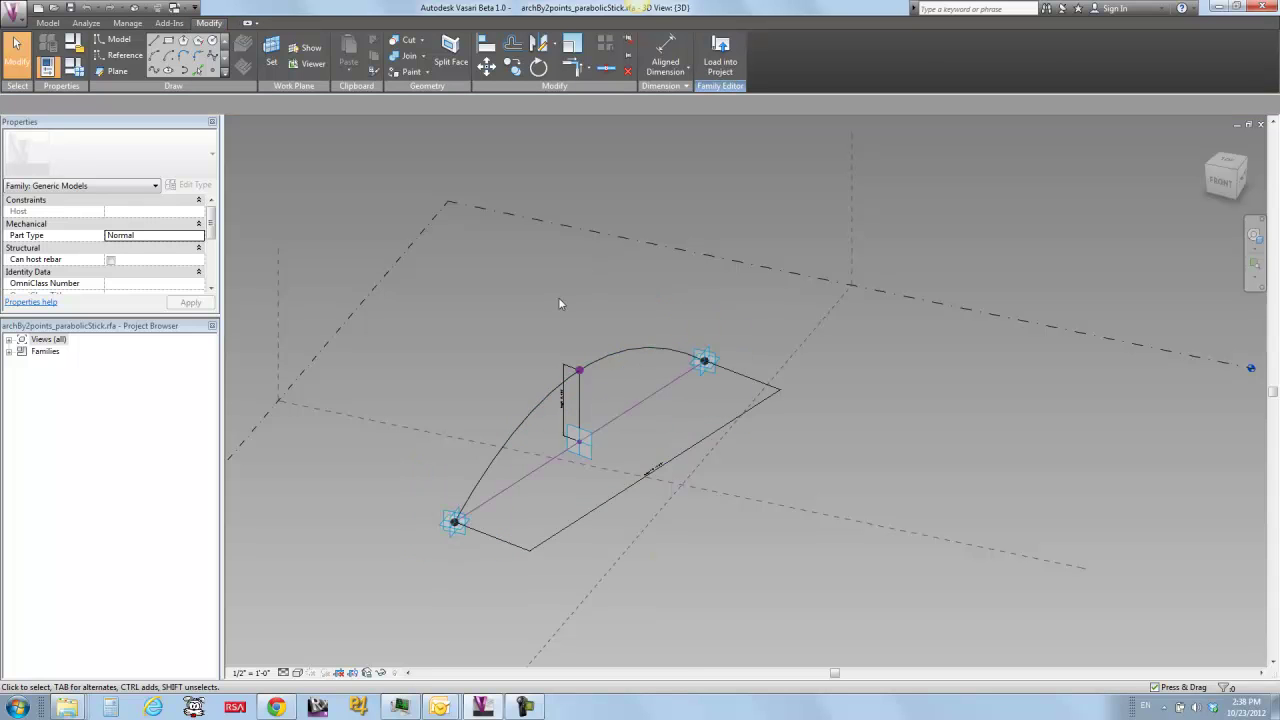
pyautogui.click(531, 405)
pyautogui.press('Delete')
pyautogui.click(590, 452)
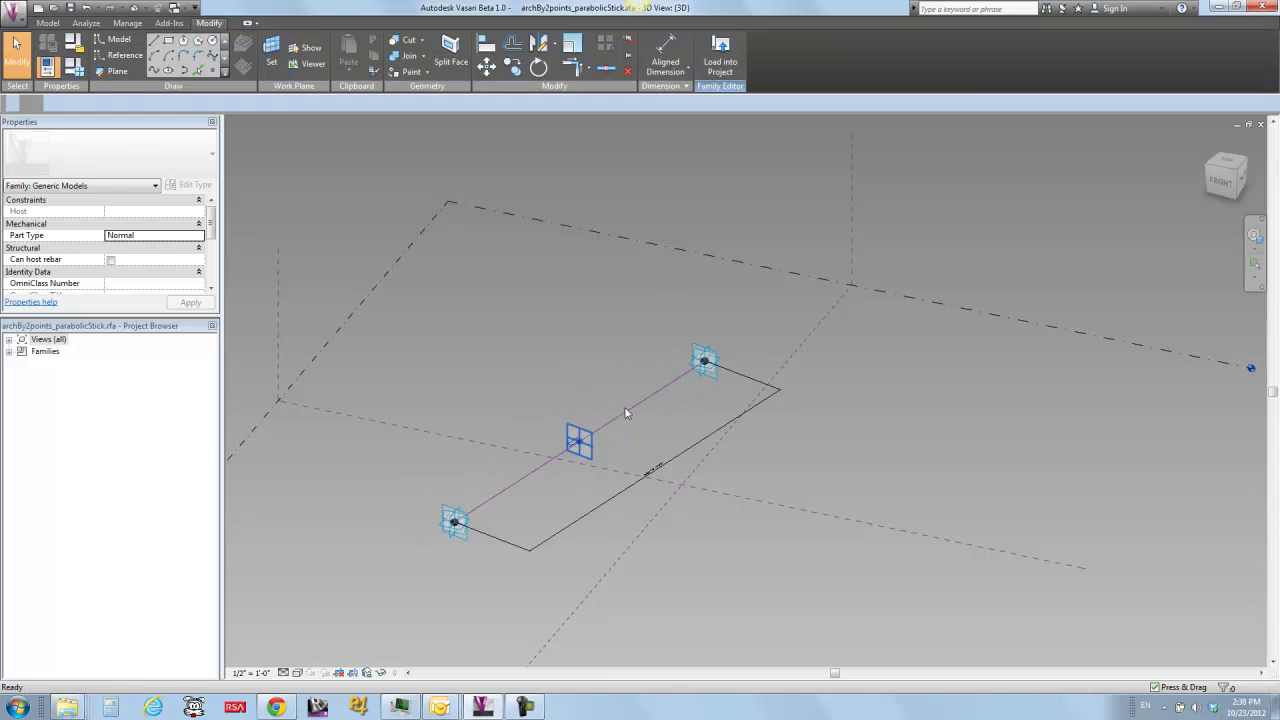
pyautogui.press('Delete')
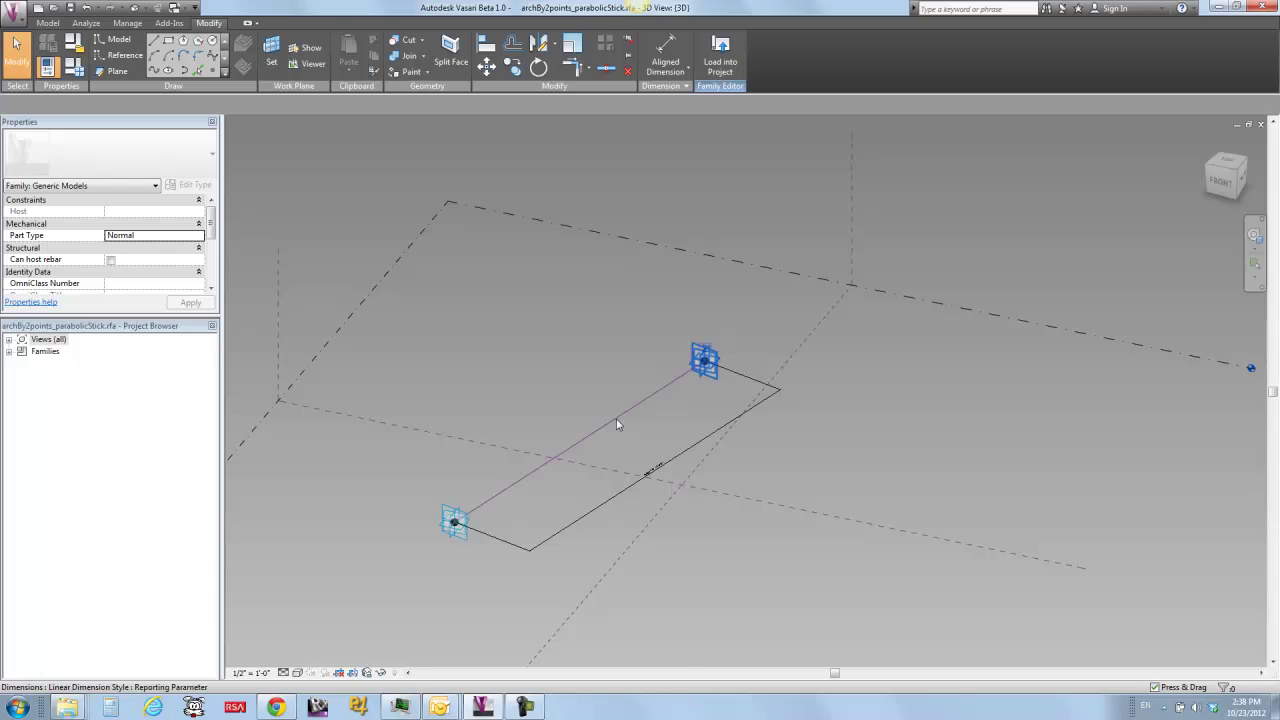
pyautogui.click(695, 452)
pyautogui.press('Delete')
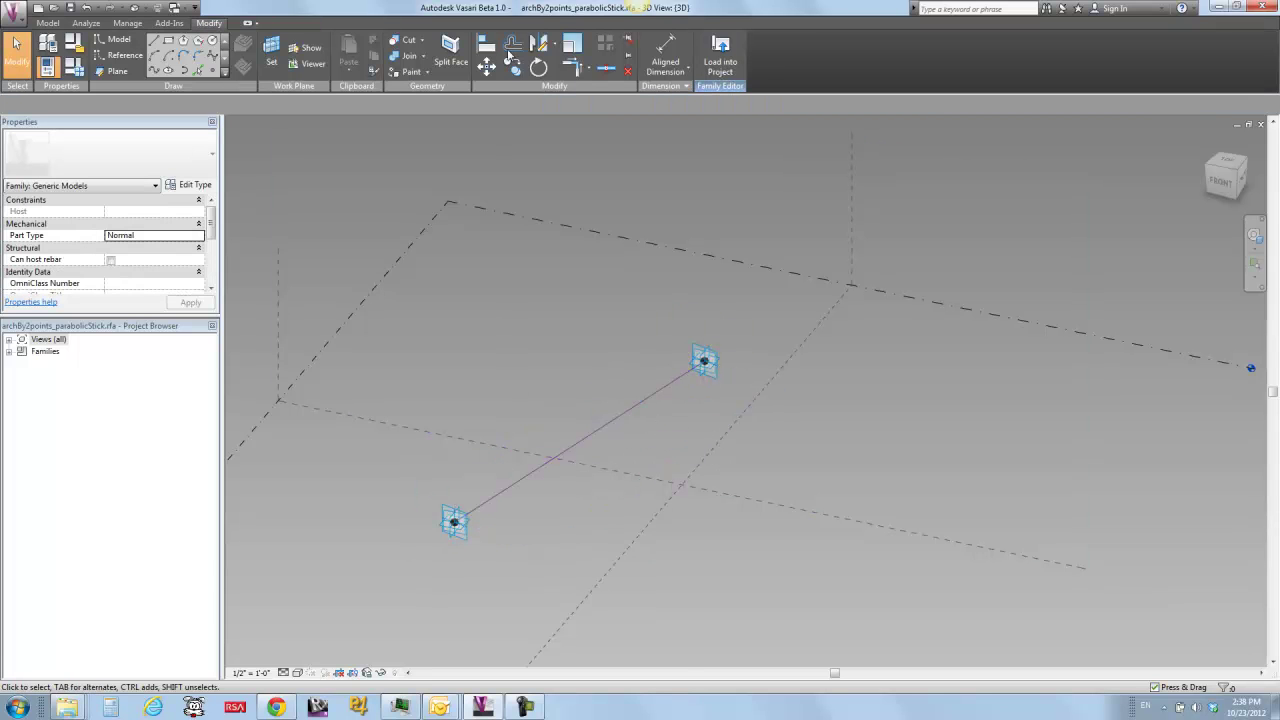
# Step: Place an aligned dimension (DI) between the two adaptive points beside the reference line
pyautogui.click(665, 55)
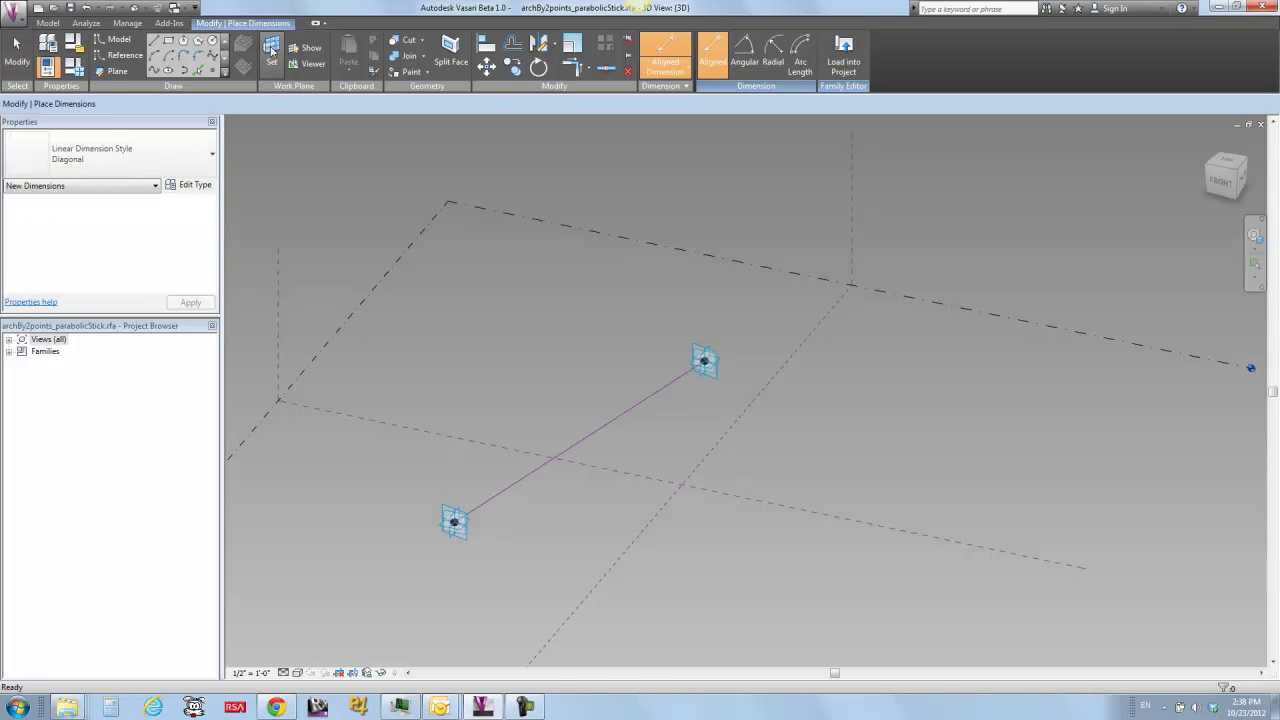
pyautogui.press('Escape')
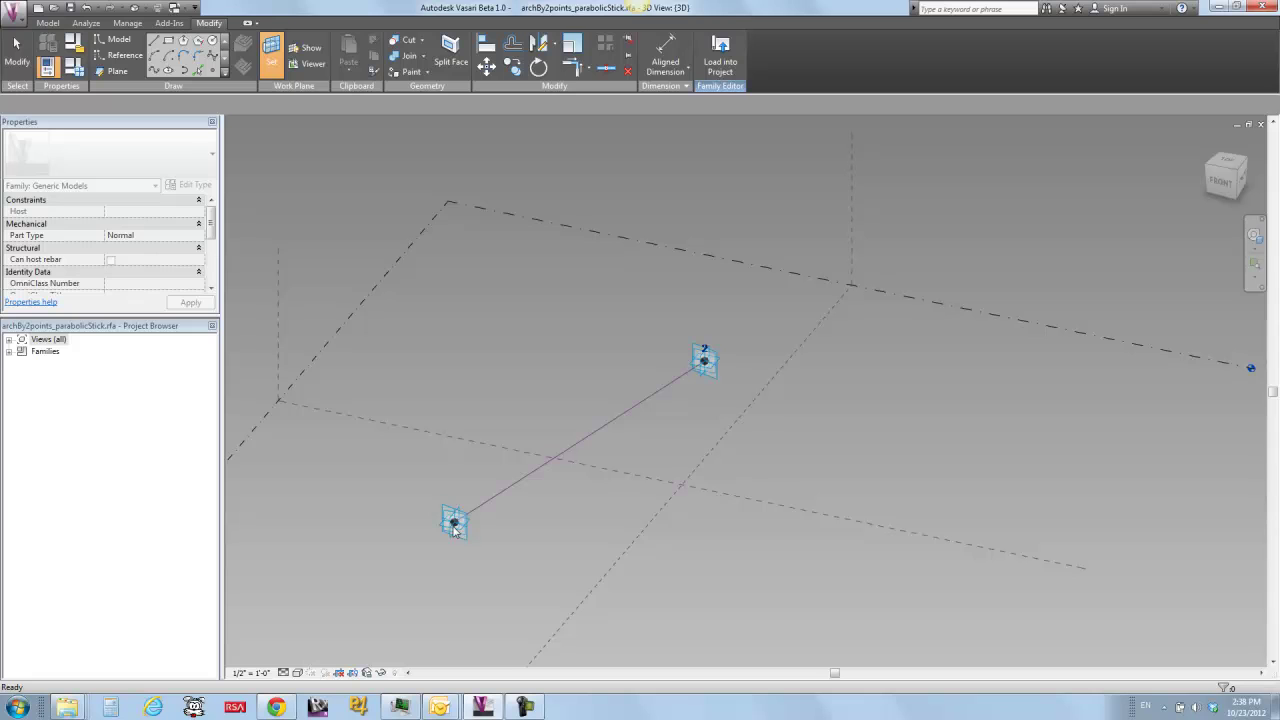
pyautogui.press('d')
pyautogui.press('i')
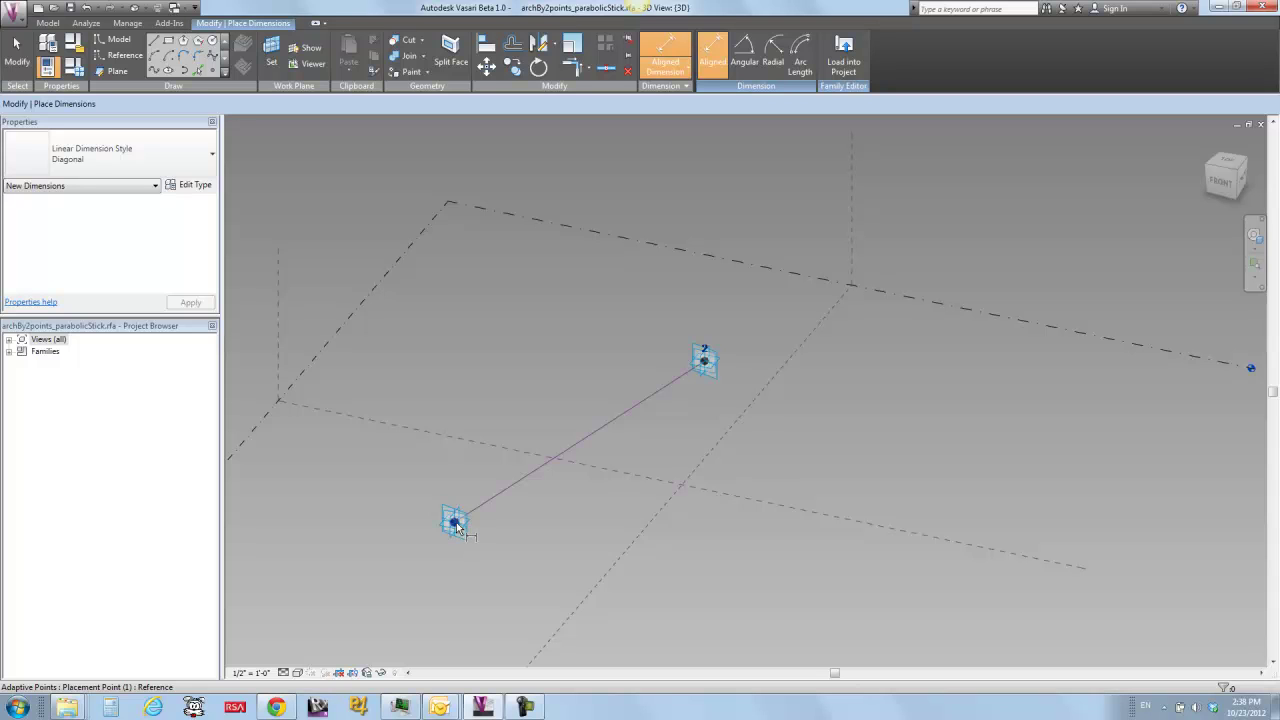
pyautogui.click(706, 364)
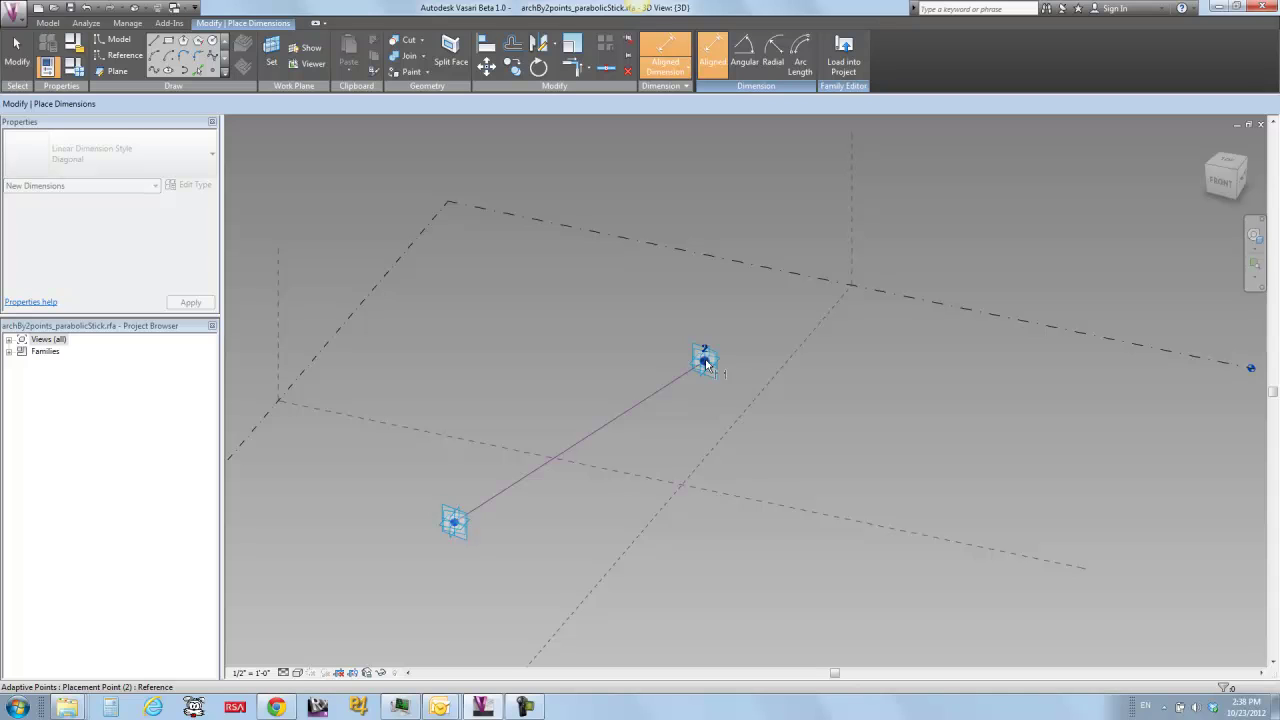
pyautogui.click(676, 465)
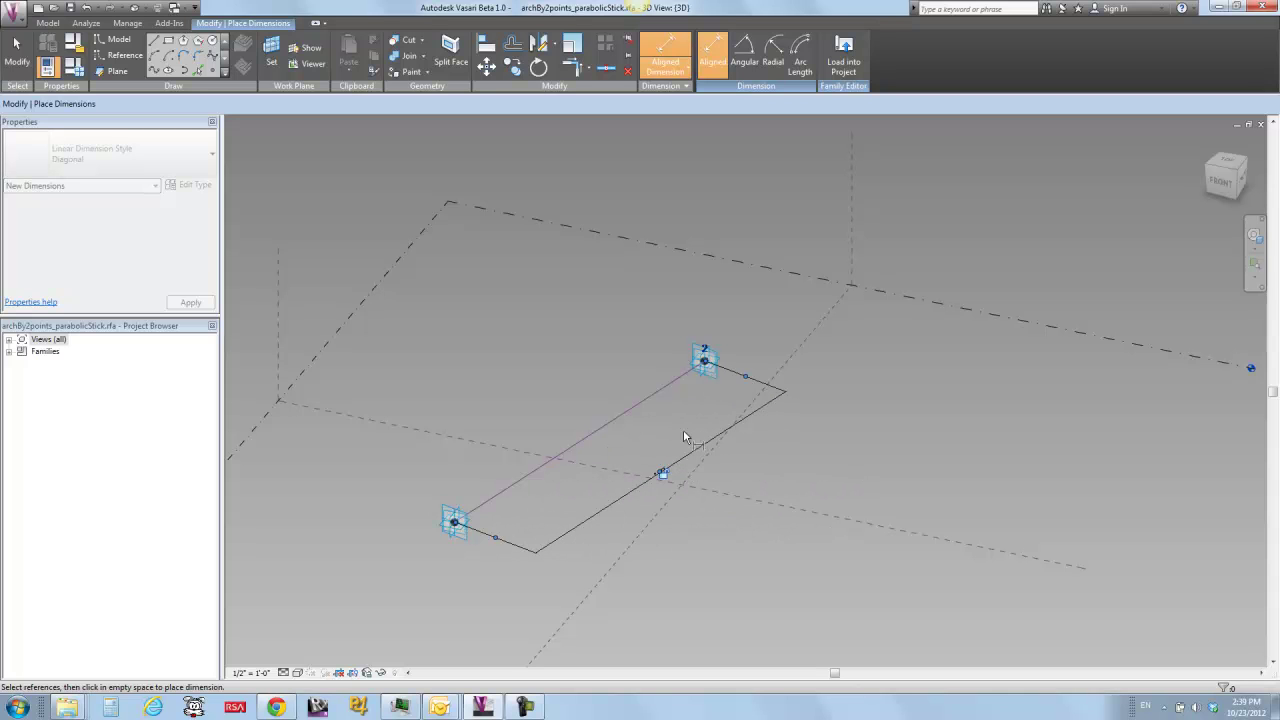
pyautogui.press('Escape')
pyautogui.press('Escape')
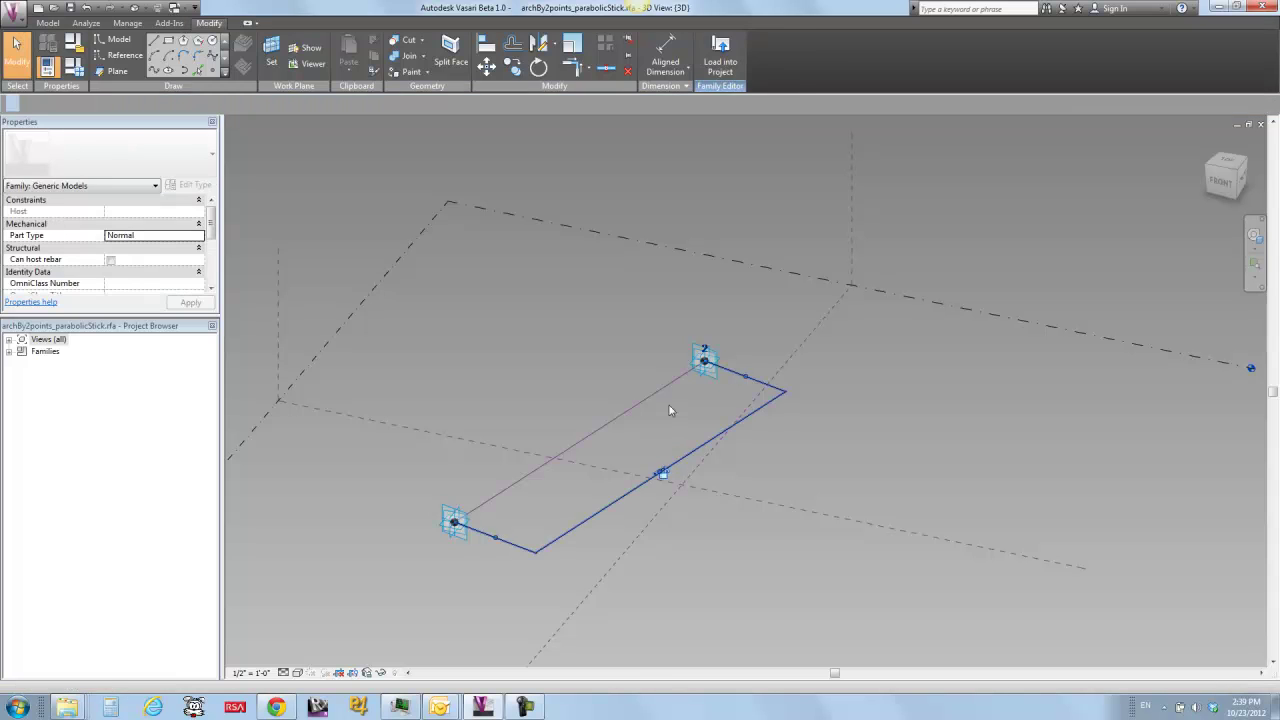
# Step: Label the new dimension with the length (report) parameter
pyautogui.click(663, 473)
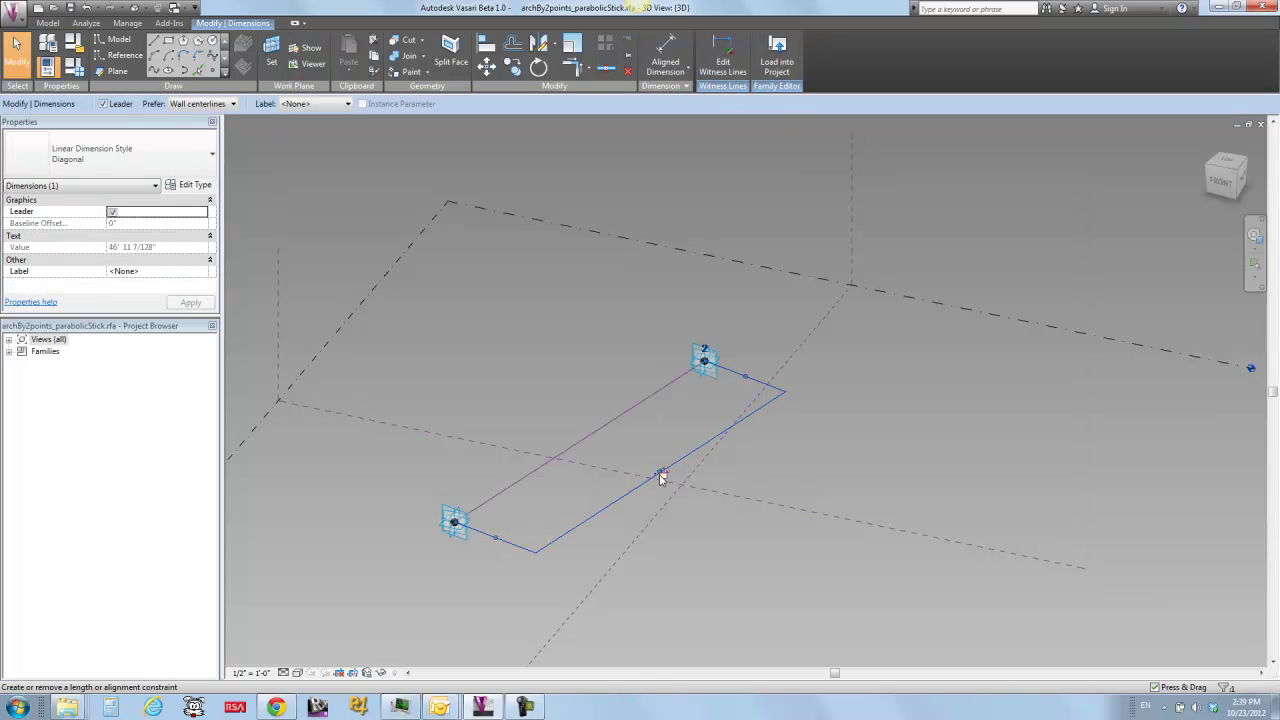
pyautogui.click(347, 104)
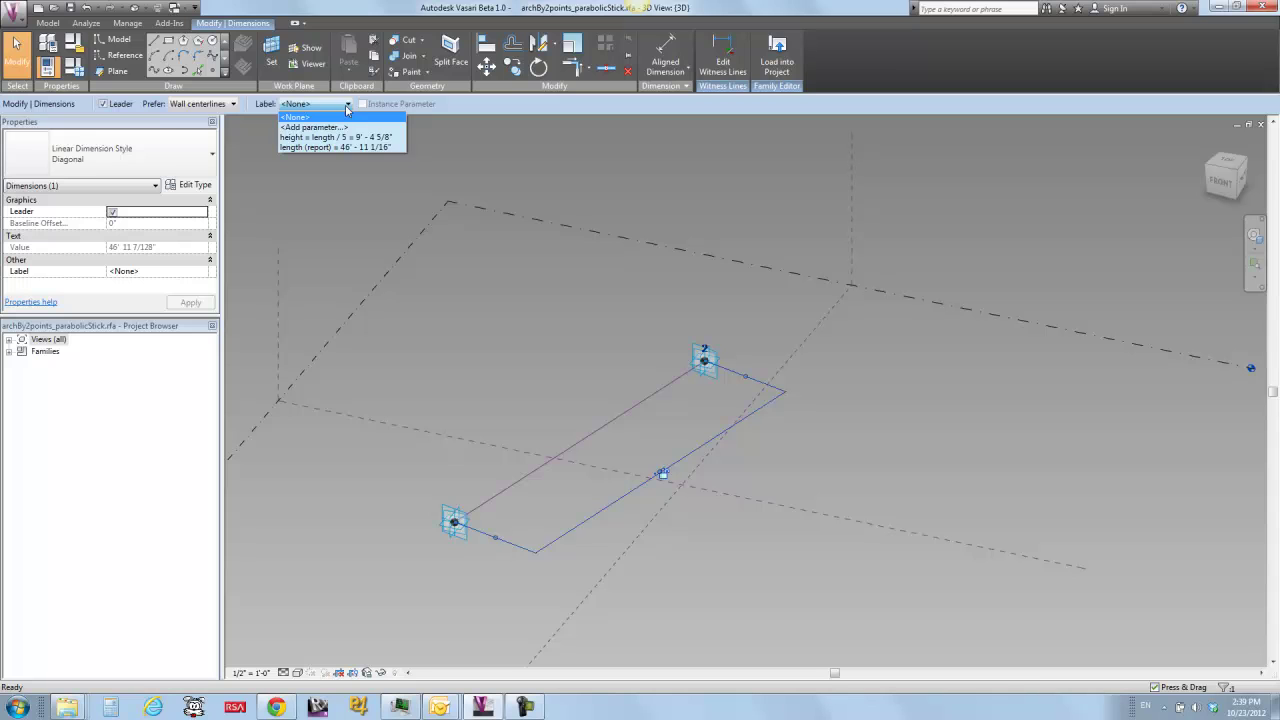
pyautogui.click(315, 148)
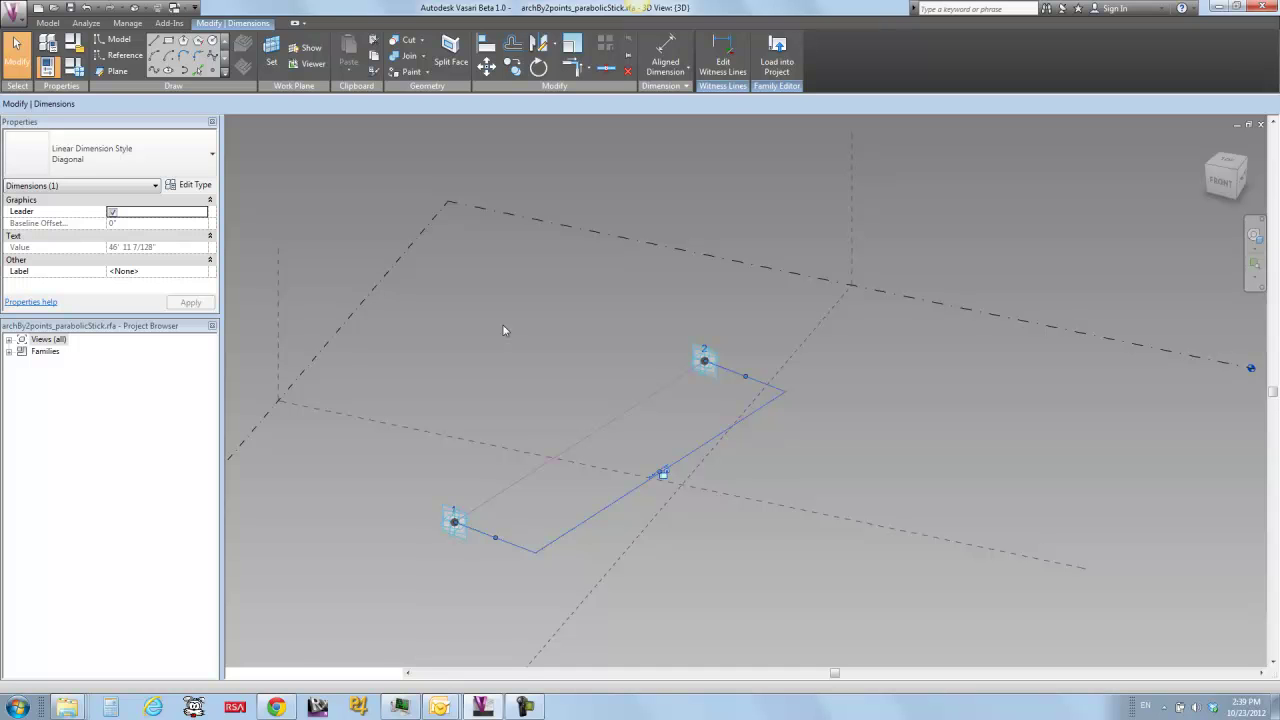
pyautogui.click(660, 425)
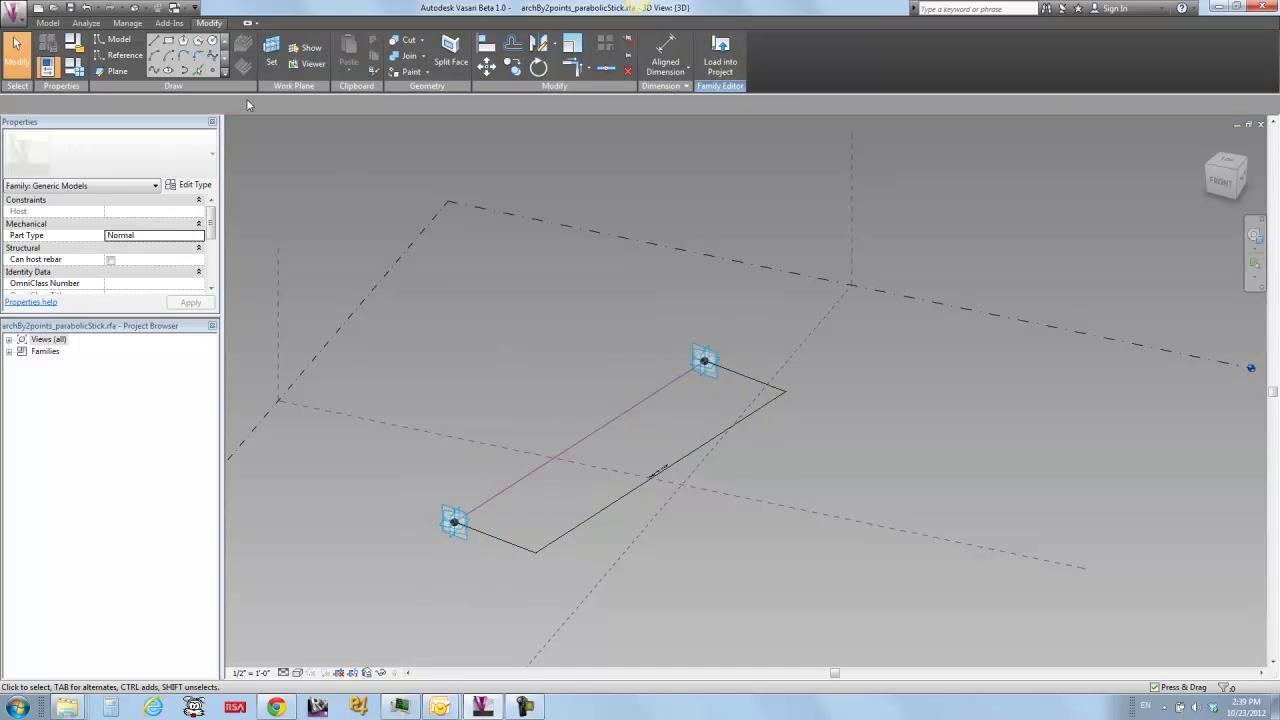
# Step: Place a reference point at the reference line's midpoint
pyautogui.click(210, 68)
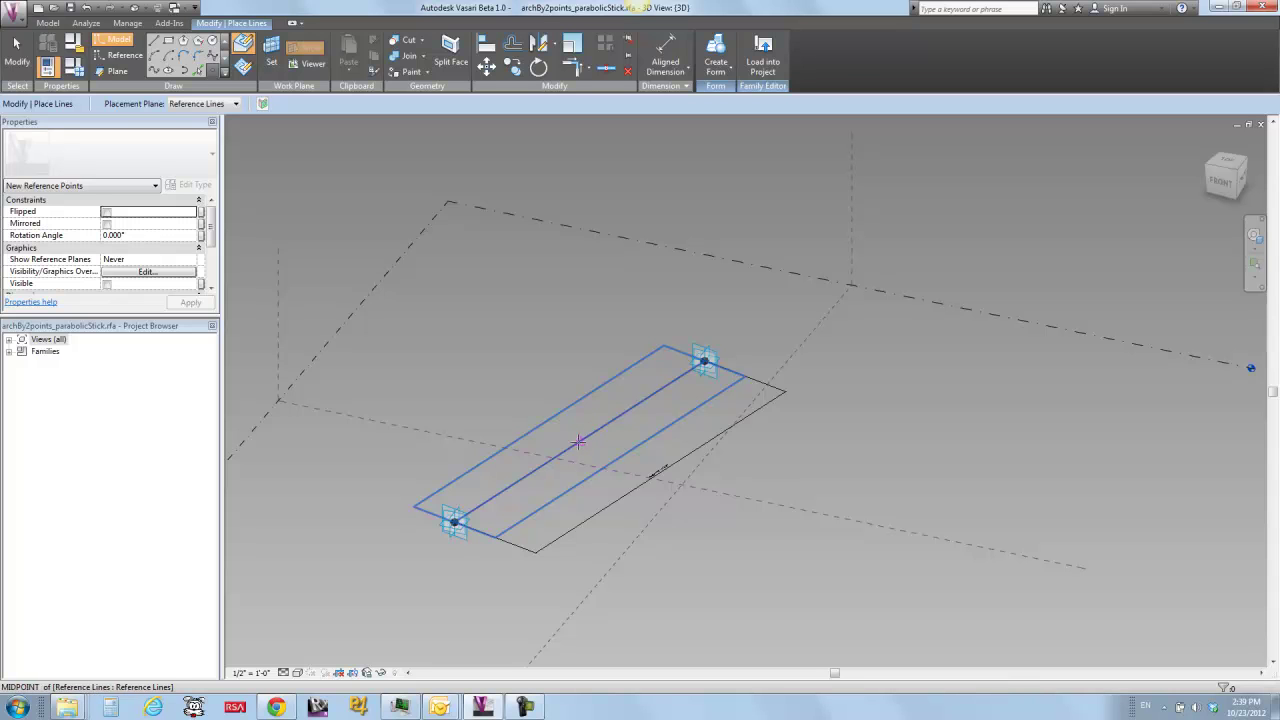
pyautogui.click(579, 442)
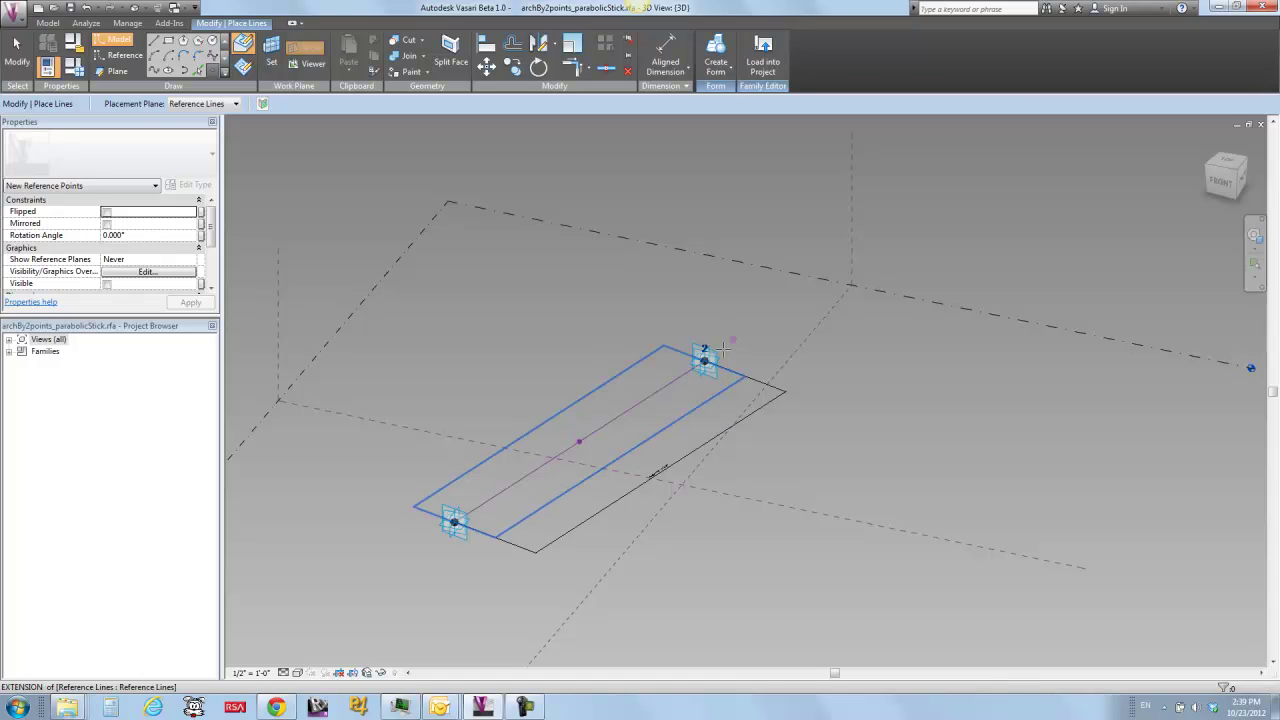
pyautogui.press('Escape')
pyautogui.press('Escape')
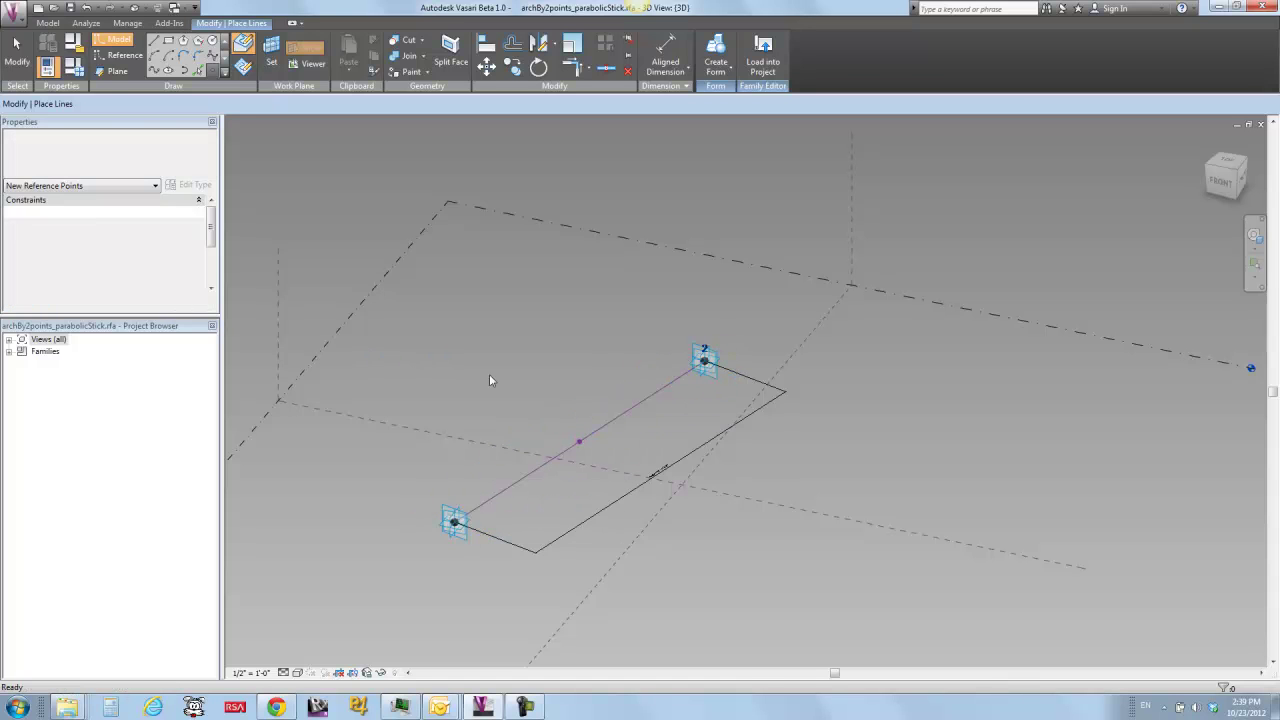
# Step: Set the midpoint reference point's Show Reference Planes property to Always
pyautogui.moveTo(489, 374); pyautogui.dragTo(604, 469)
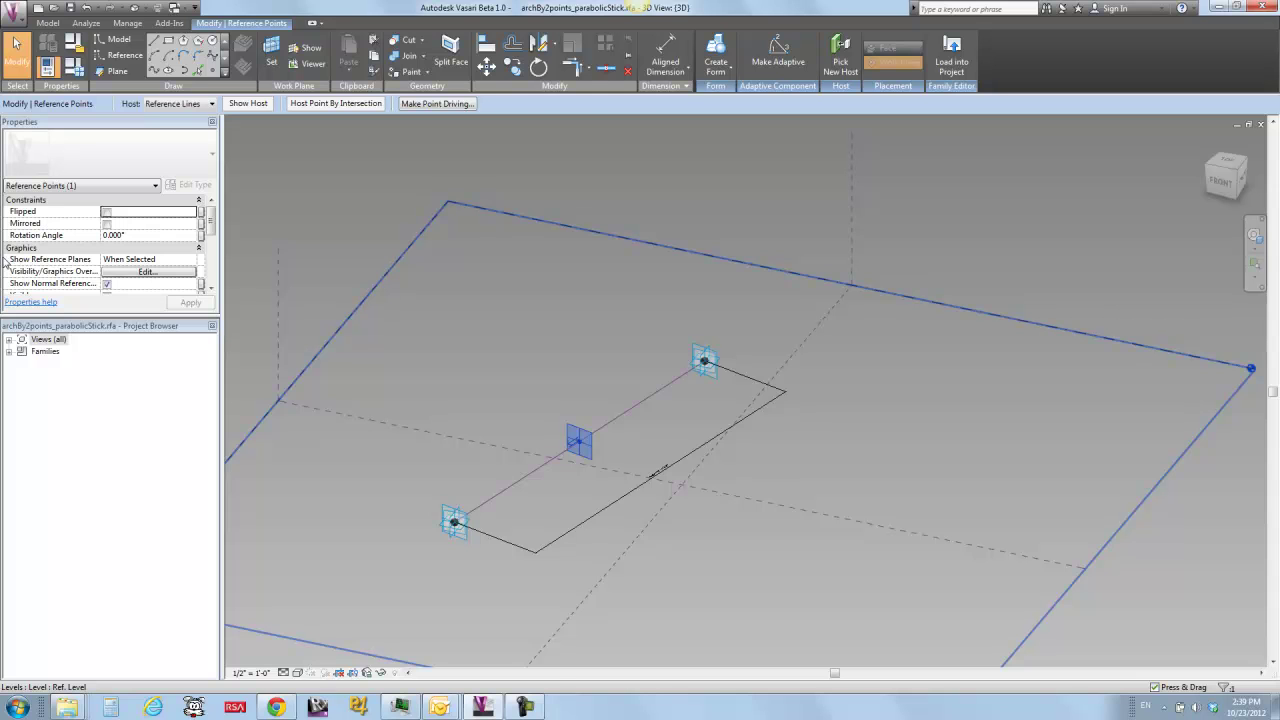
pyautogui.click(192, 261)
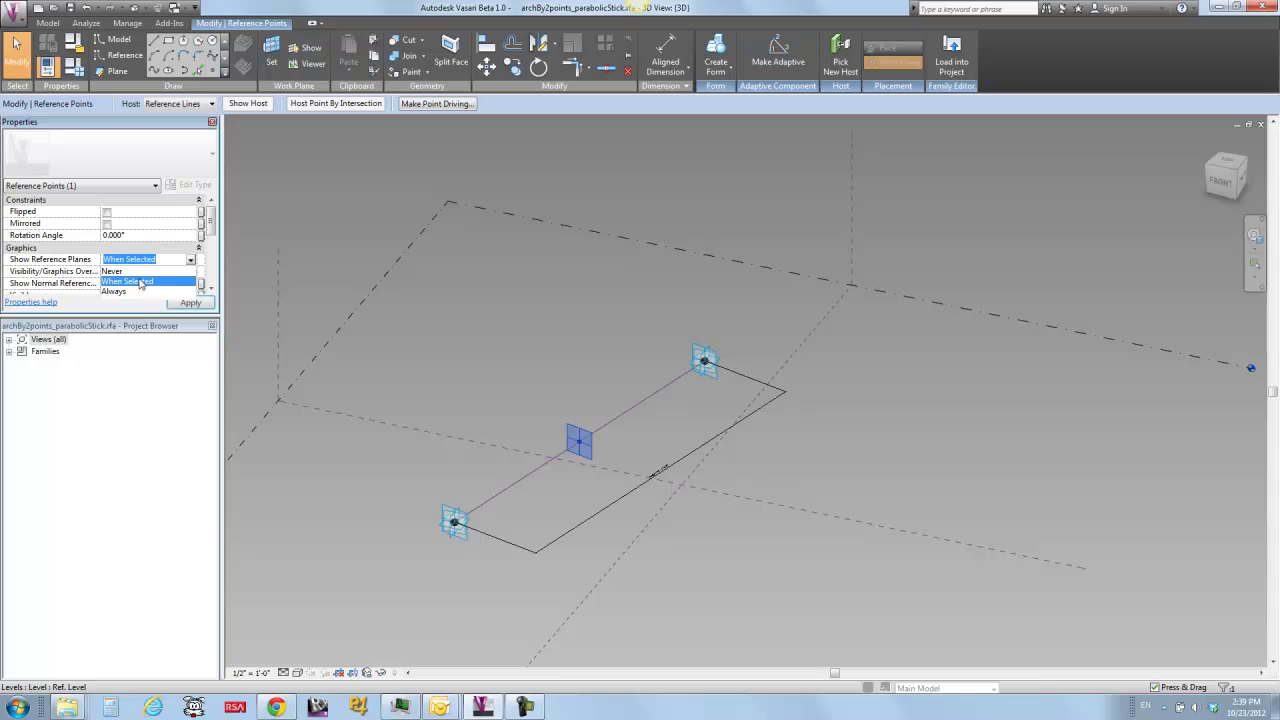
pyautogui.click(114, 291)
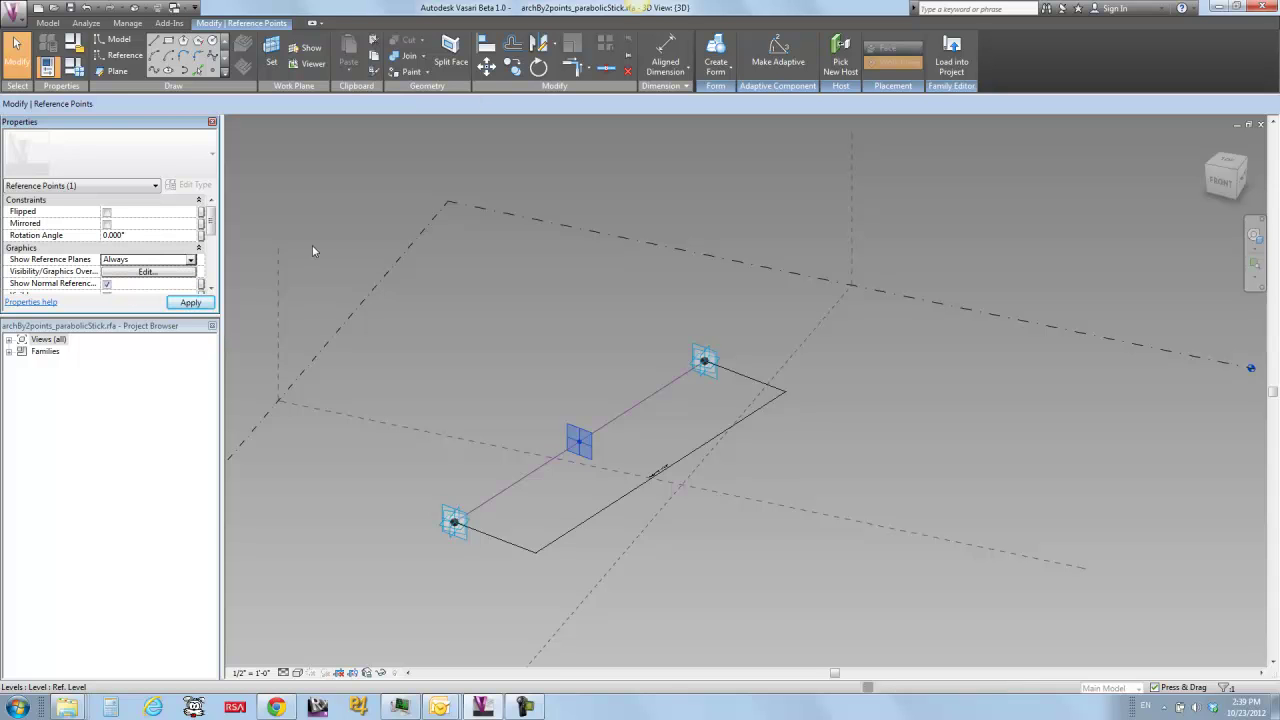
pyautogui.click(553, 493)
pyautogui.scroll(3, 553, 490)
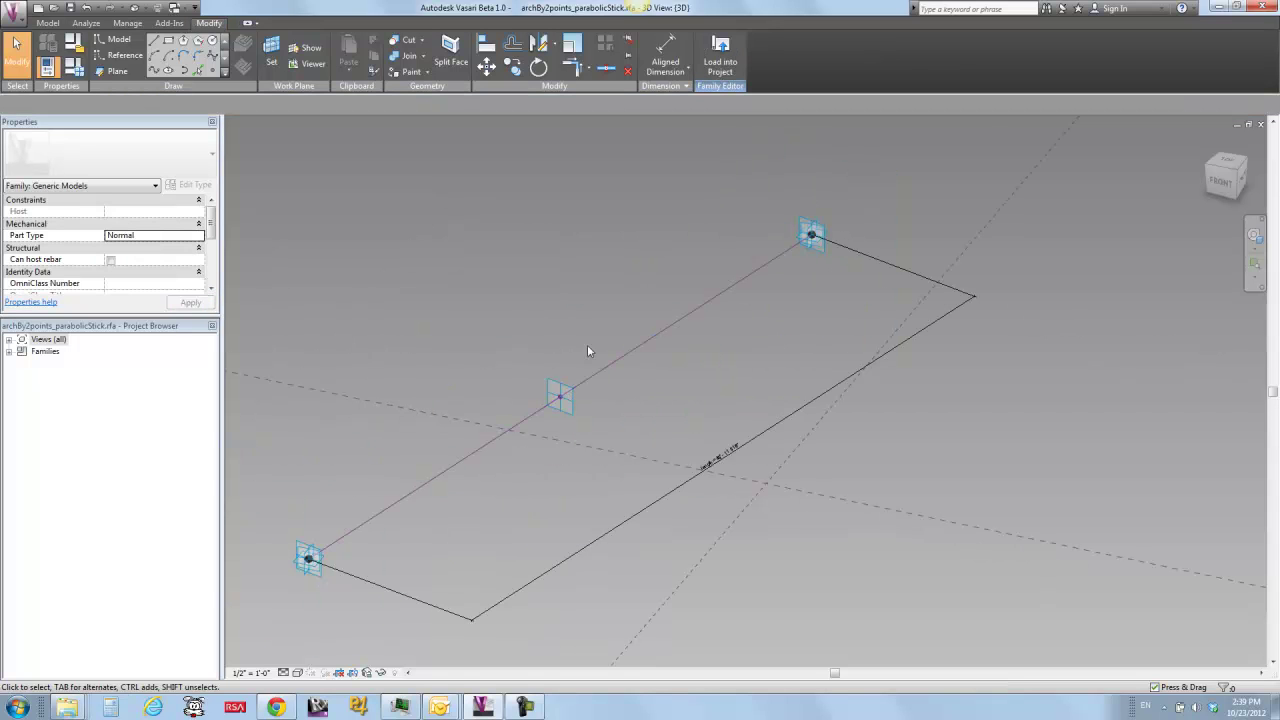
pyautogui.scroll(-1, 622, 393)
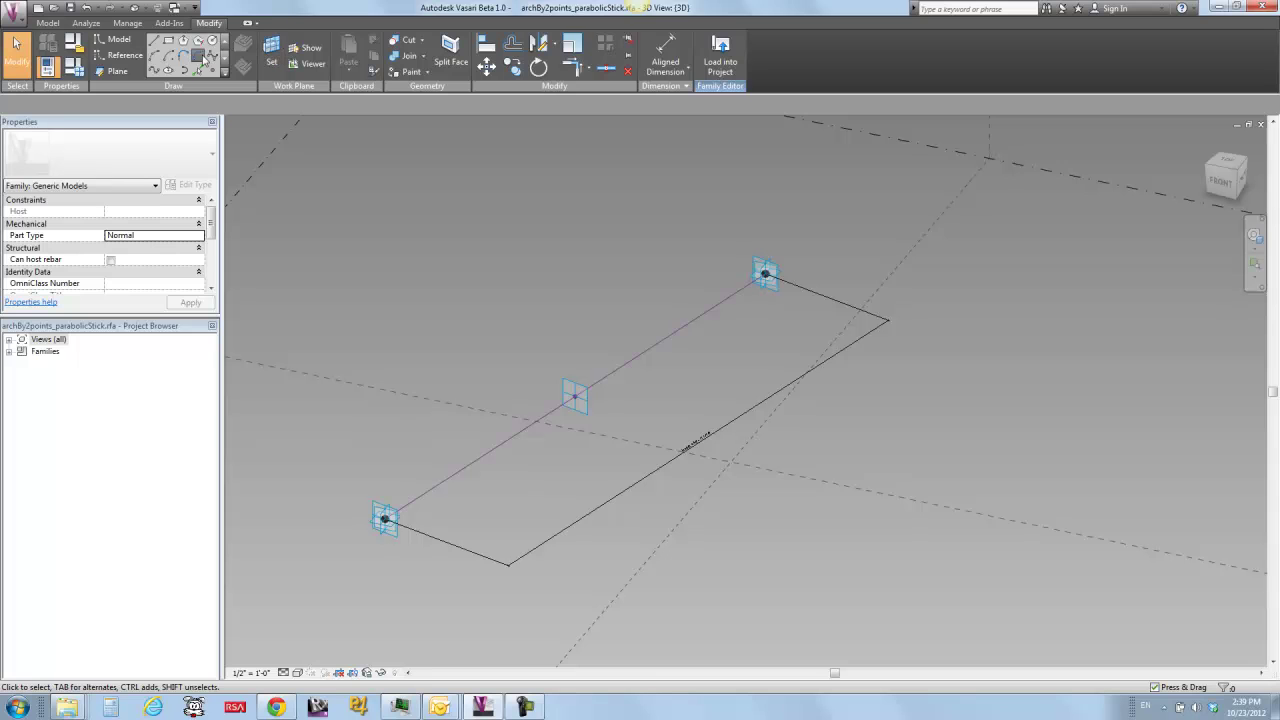
# Step: Draw a vertical line up from the midpoint reference point, using its plane as work plane
pyautogui.click(154, 40)
pyautogui.click(272, 54)
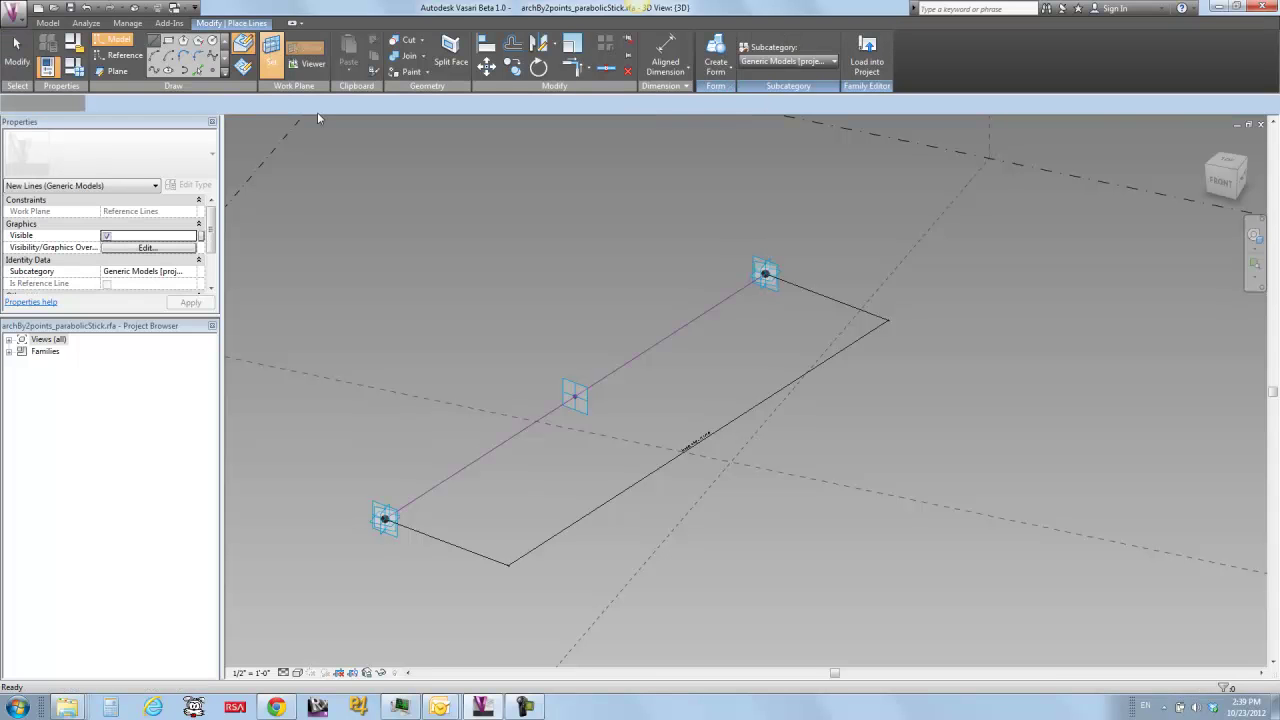
pyautogui.click(575, 401)
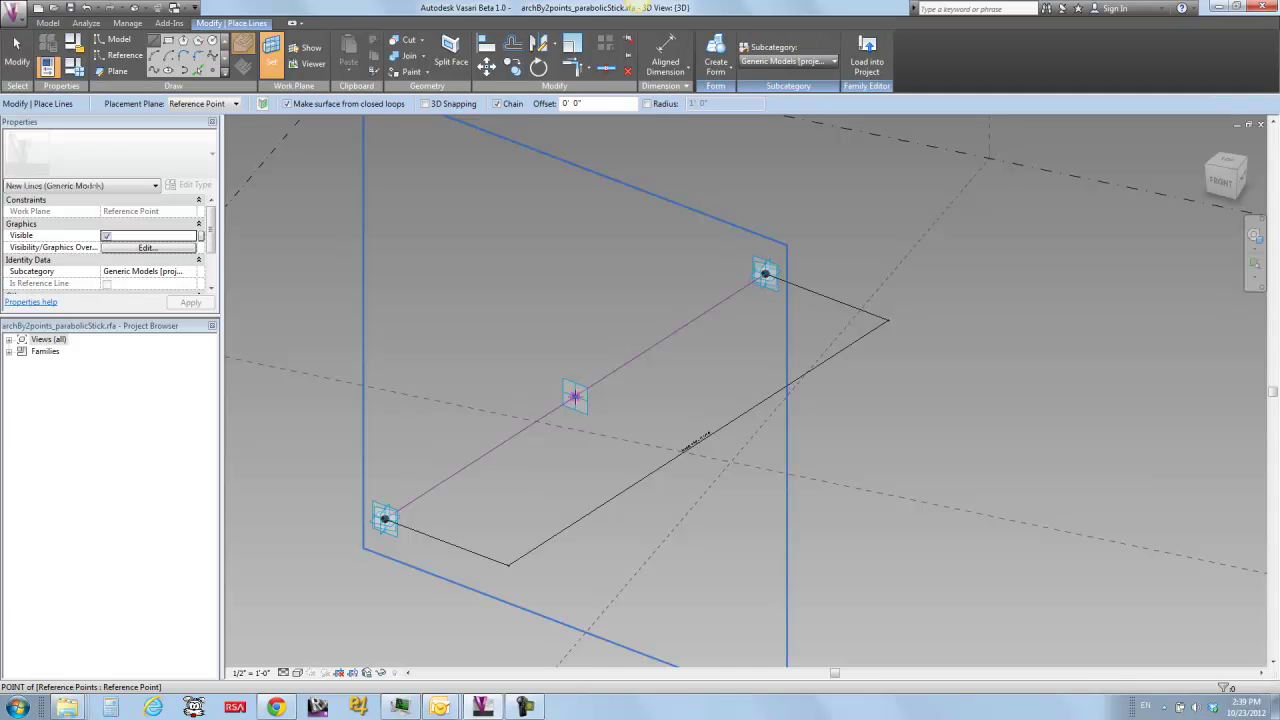
pyautogui.click(575, 397)
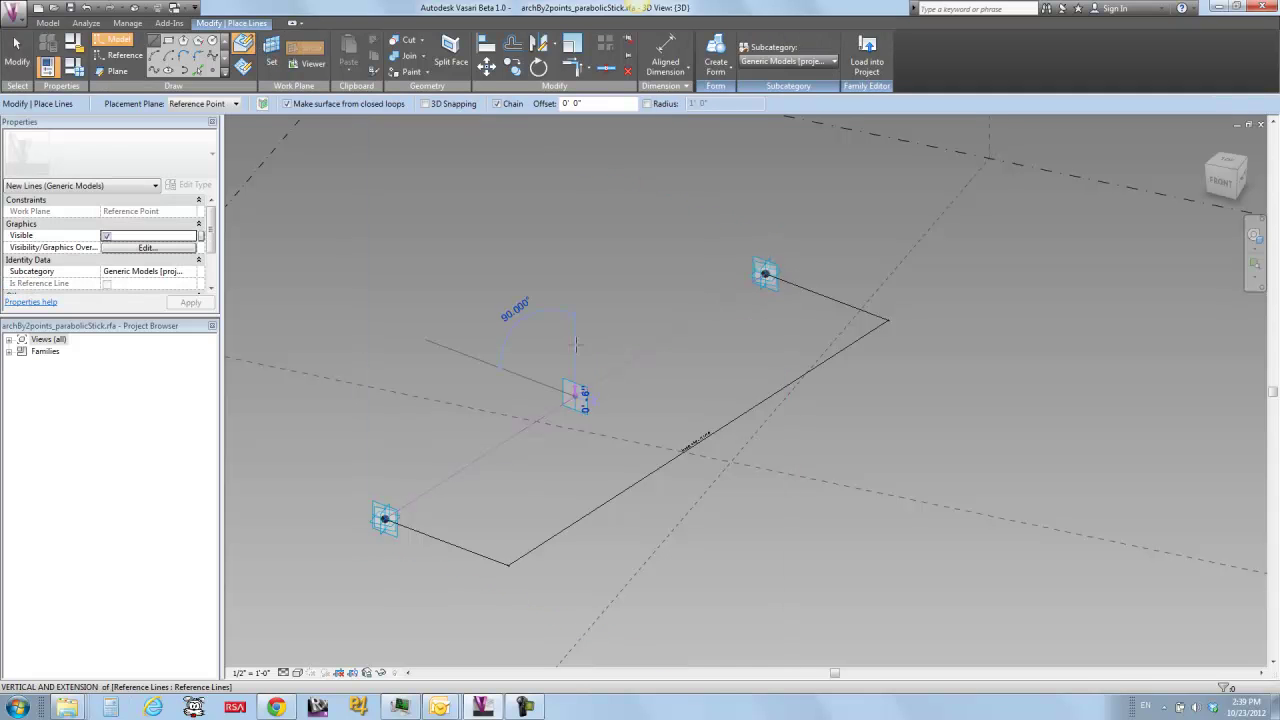
pyautogui.click(575, 280)
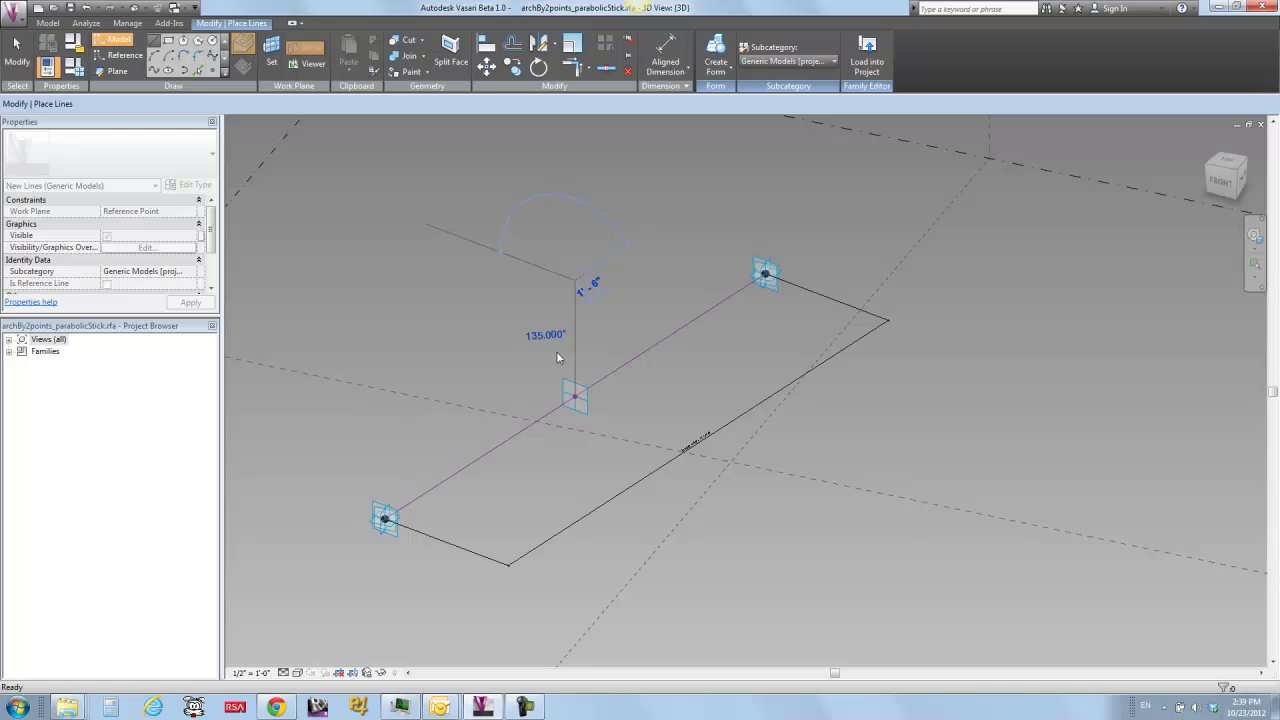
pyautogui.press('Escape')
pyautogui.press('Escape')
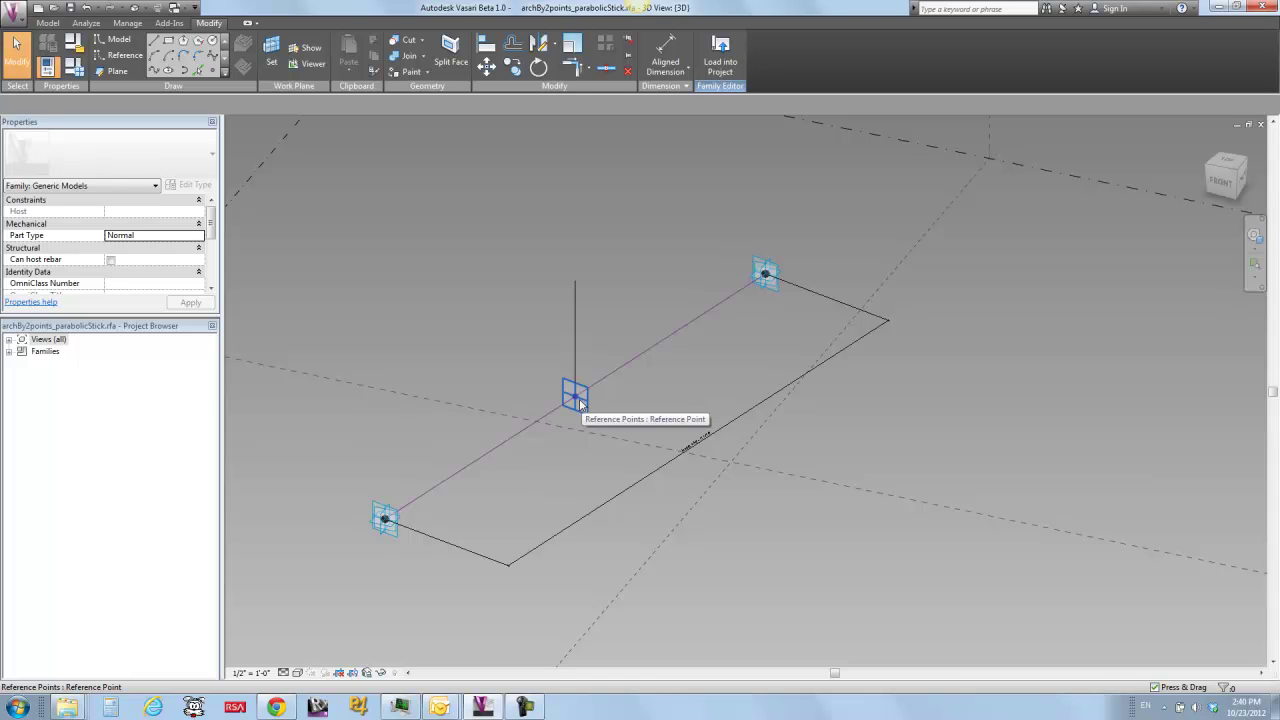
# Step: Select both adaptive end points and enlarge the Properties panel to review their adaptive settings
pyautogui.click(557, 413)
pyautogui.press('Escape')
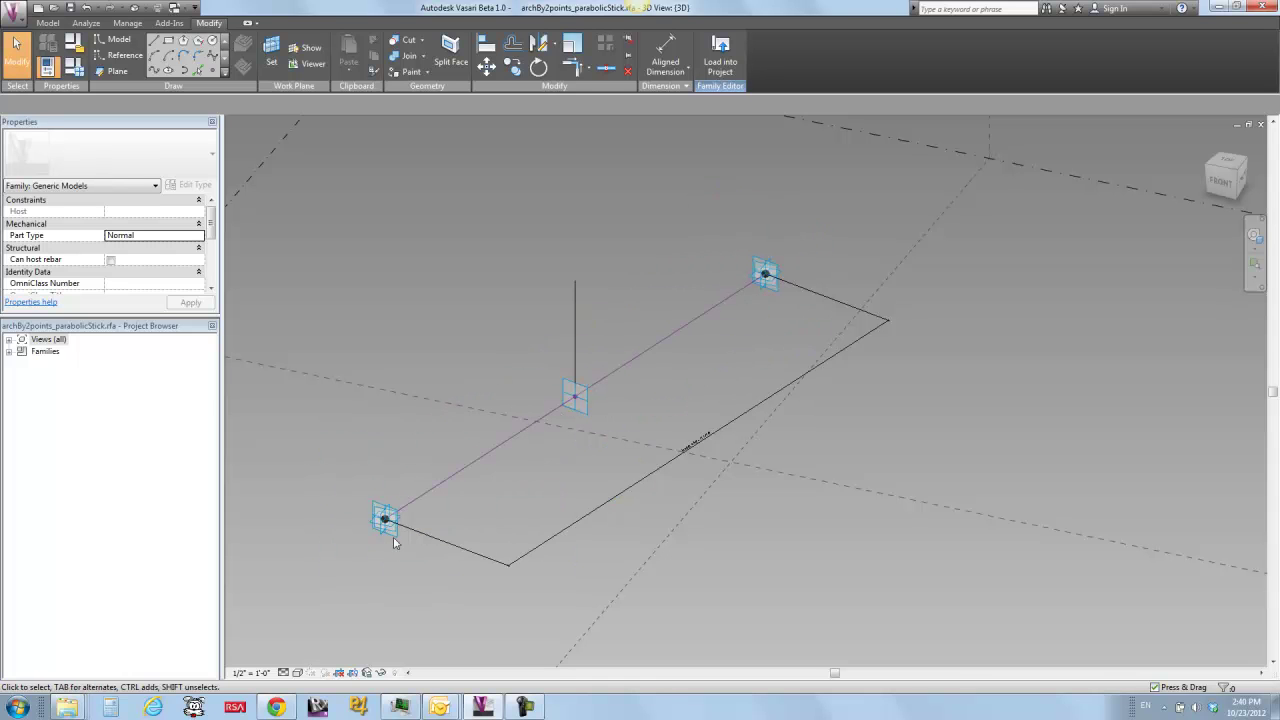
pyautogui.click(386, 519)
pyautogui.keyDown('ctrl'); pyautogui.click(765, 275); pyautogui.keyUp('ctrl')
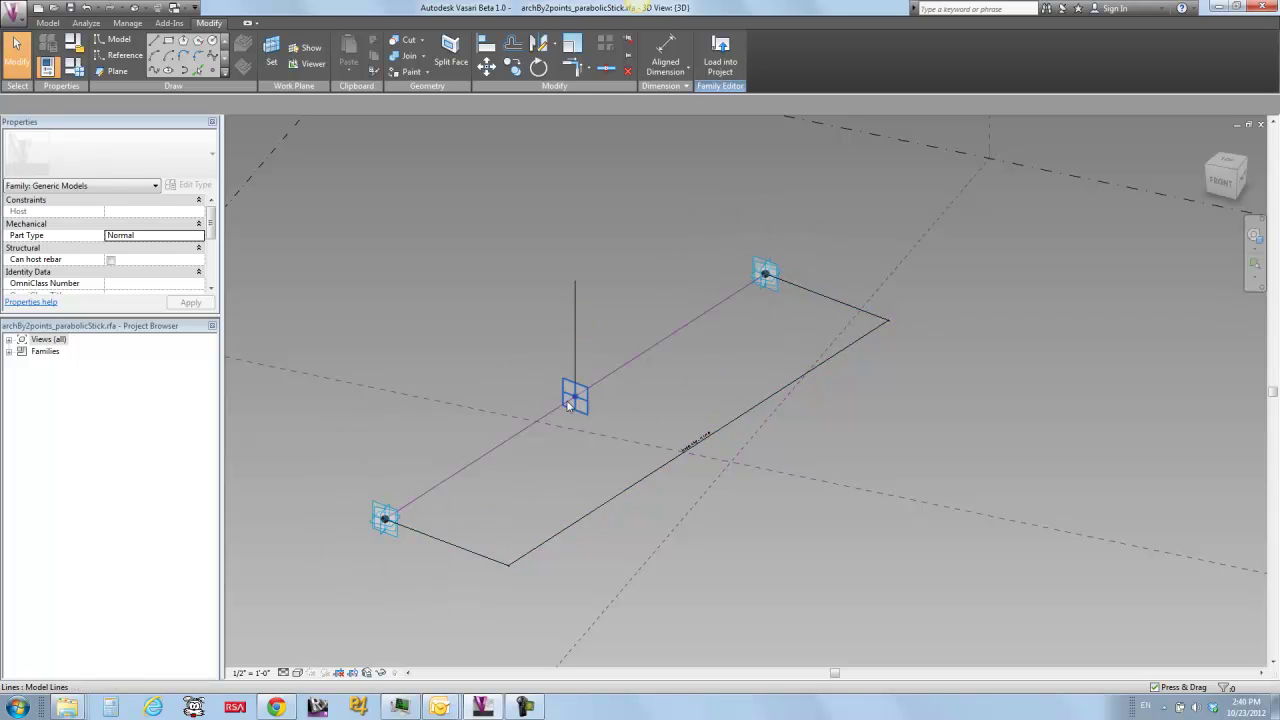
pyautogui.click(607, 378)
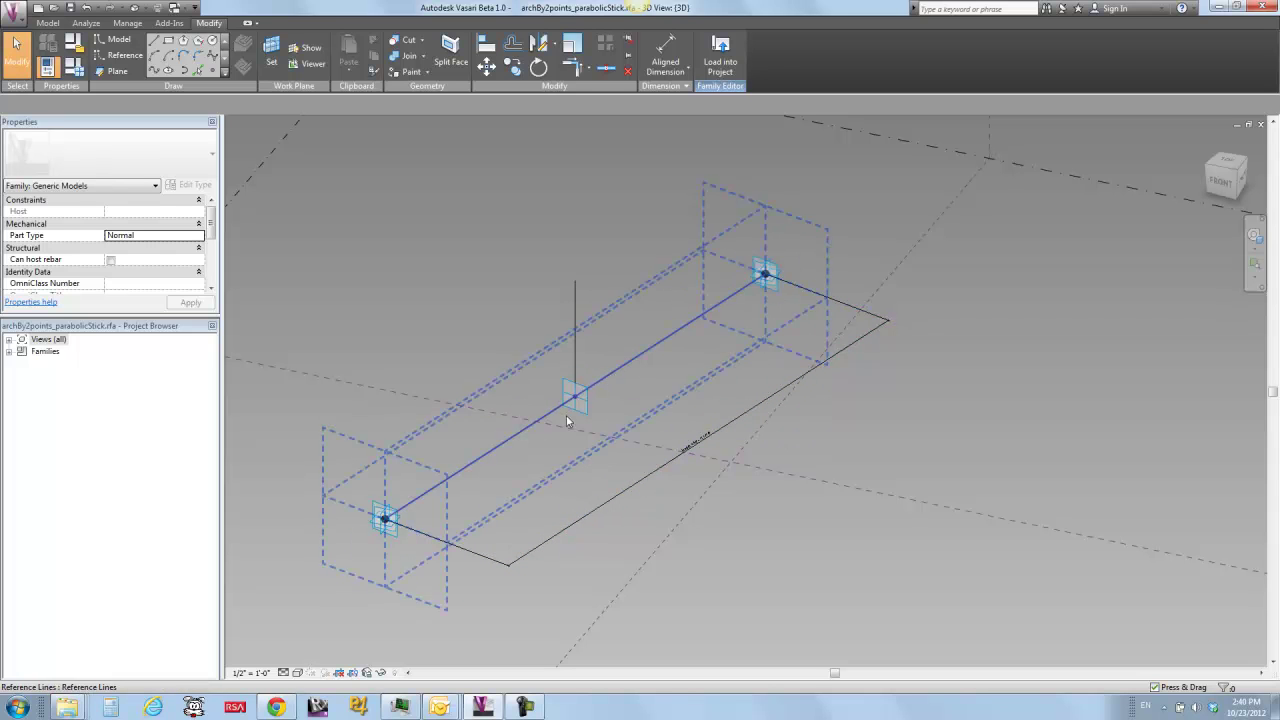
pyautogui.press('Escape')
pyautogui.click(396, 530)
pyautogui.click(393, 535)
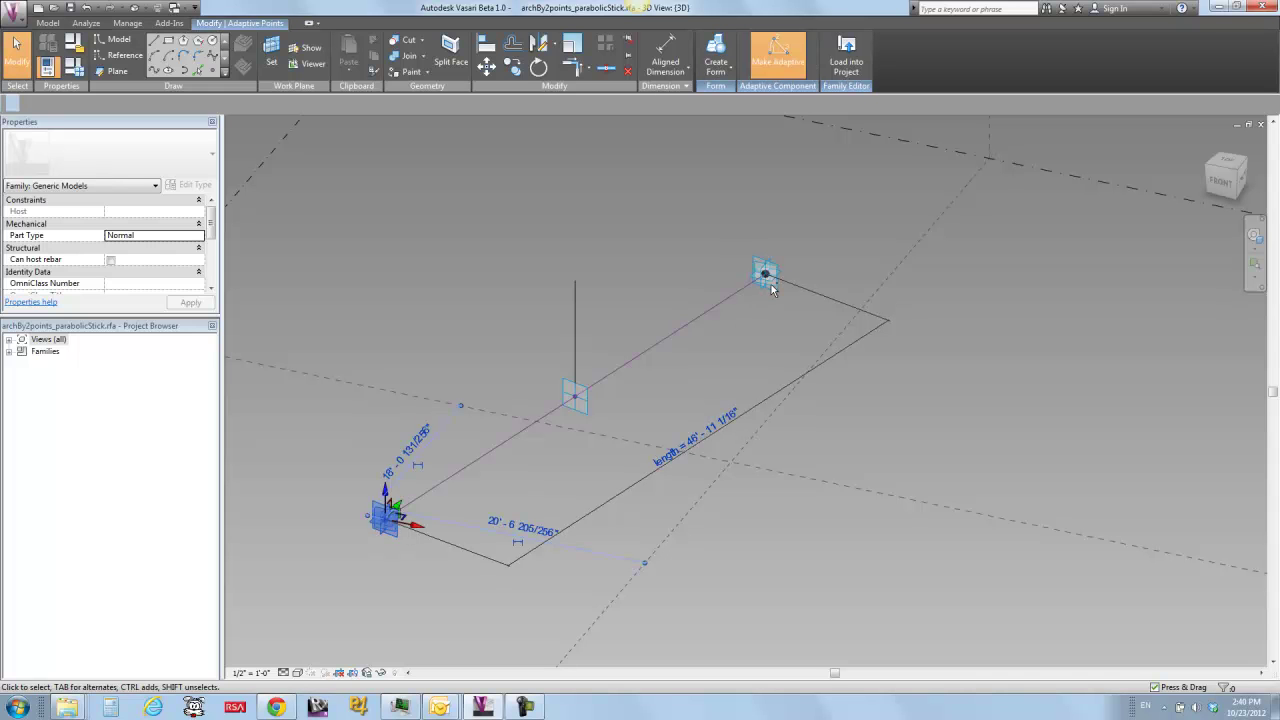
pyautogui.keyDown('ctrl'); pyautogui.click(769, 284); pyautogui.keyUp('ctrl')
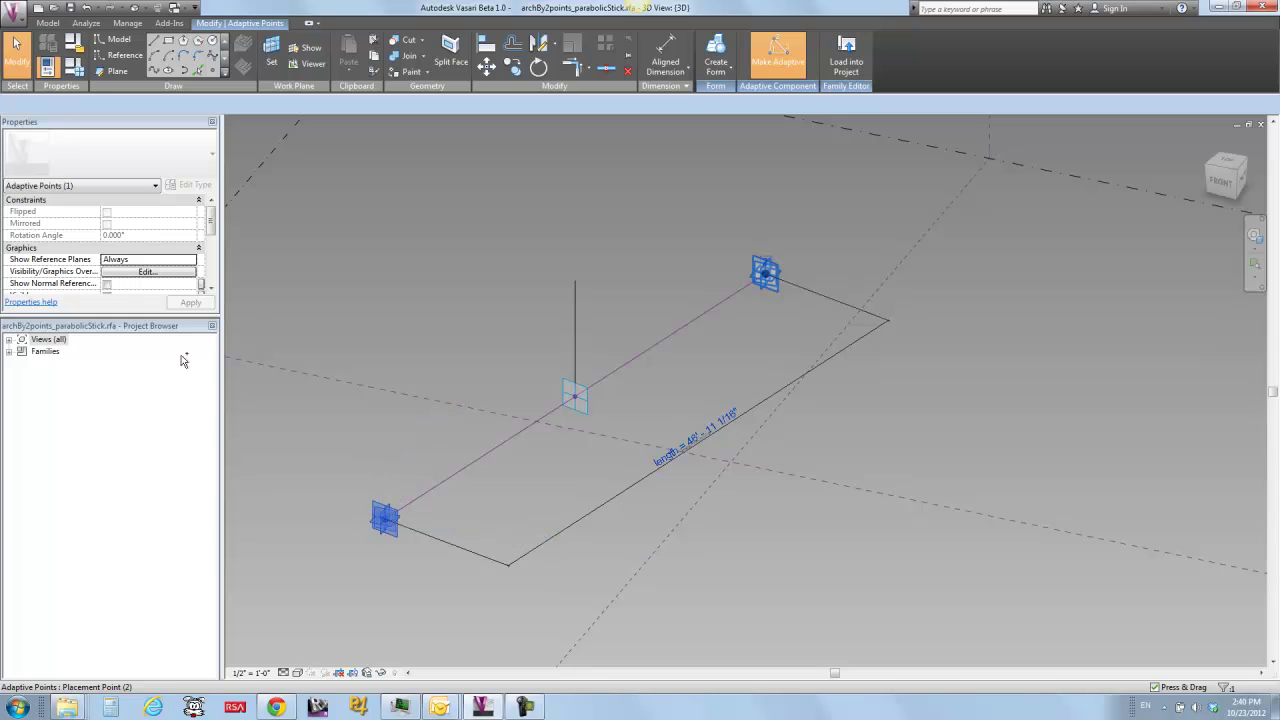
pyautogui.moveTo(88, 313); pyautogui.dragTo(95, 600)
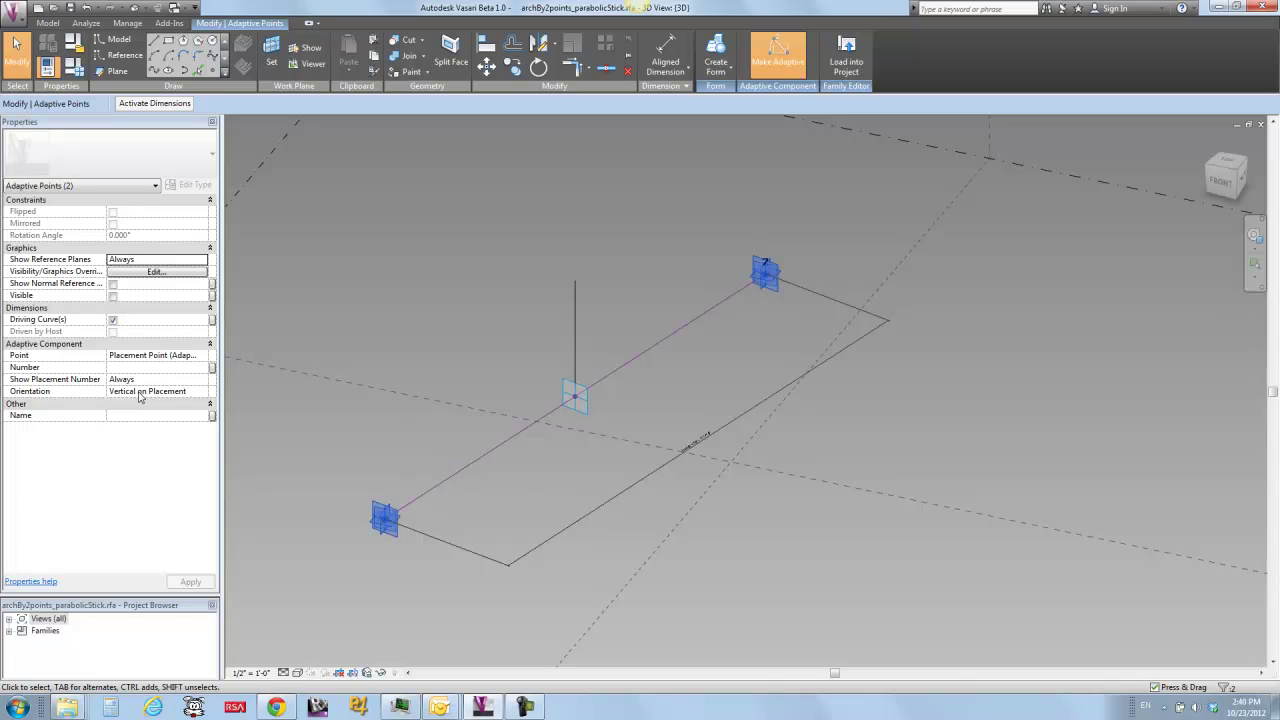
pyautogui.click(272, 416)
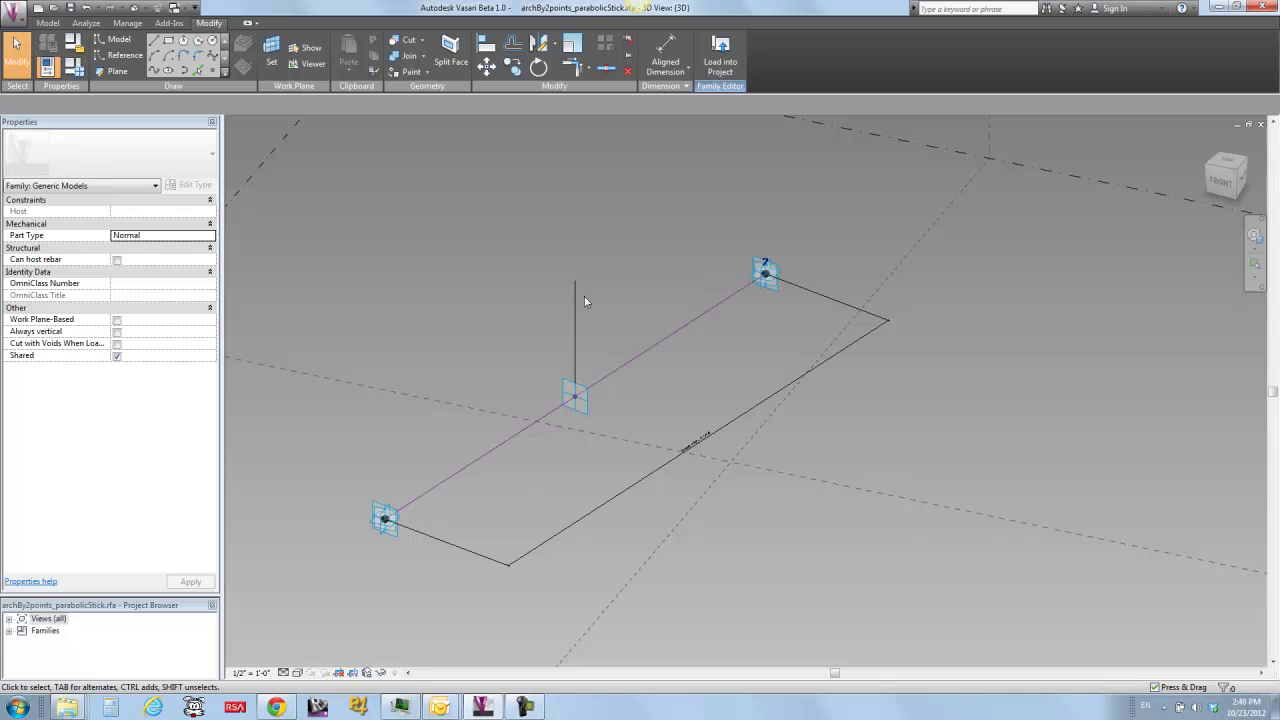
# Step: Label the vertical line's 10'-0" dimension with the height parameter
pyautogui.click(576, 324)
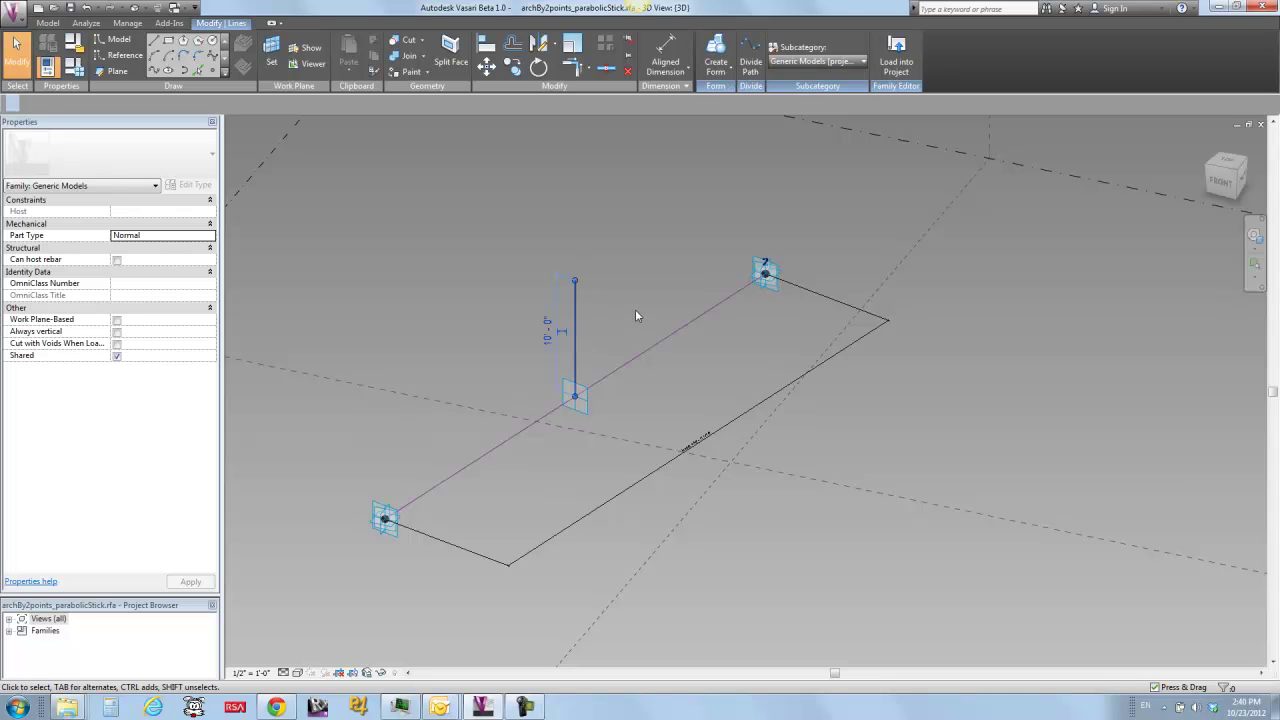
pyautogui.click(556, 358)
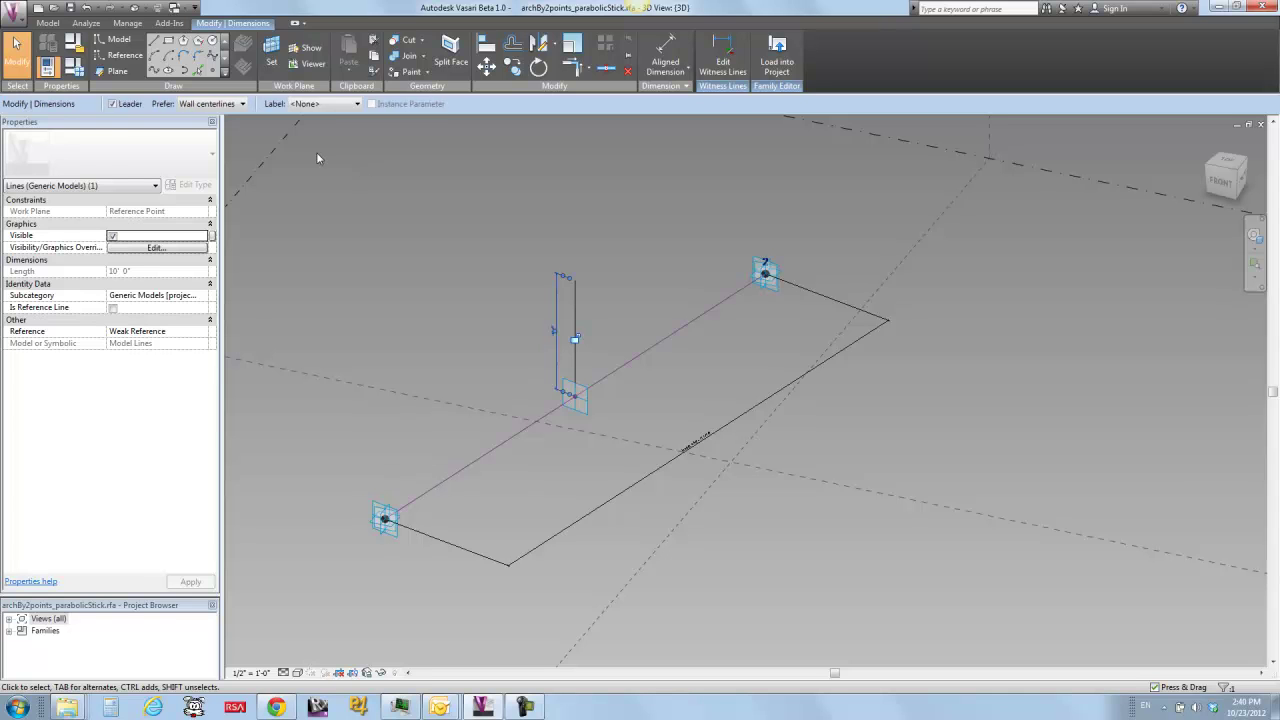
pyautogui.click(333, 105)
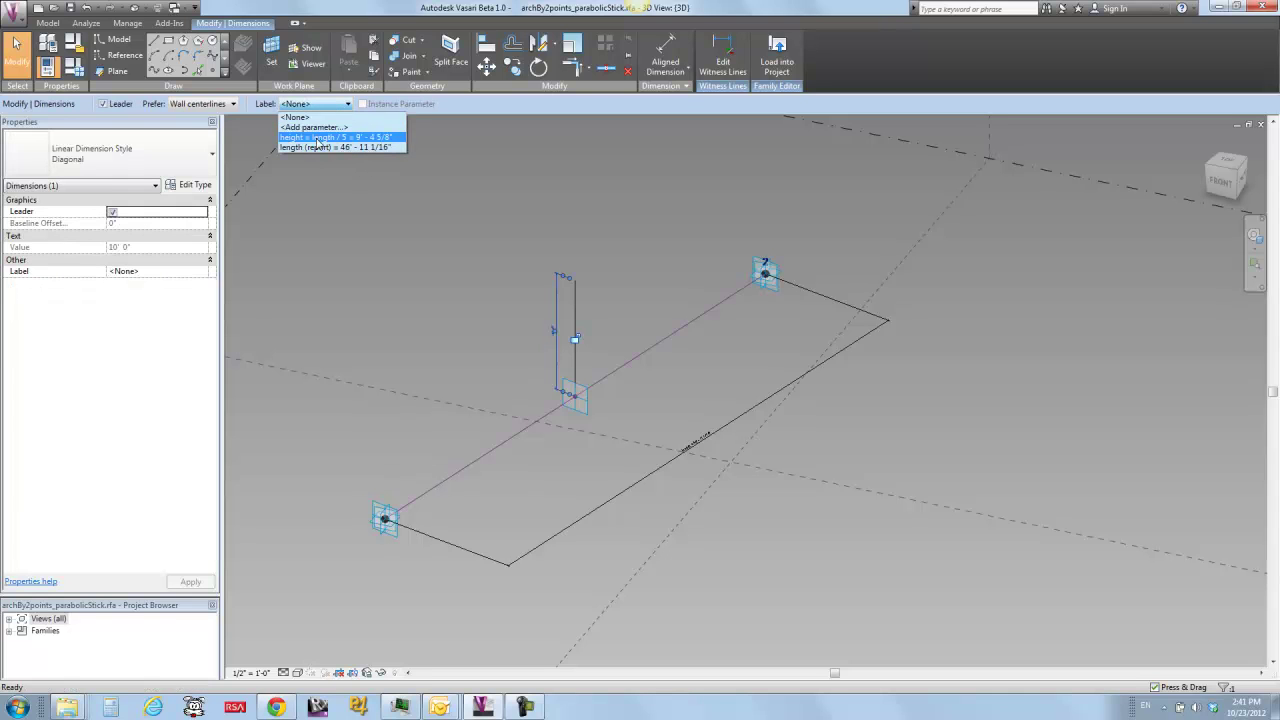
pyautogui.click(316, 137)
pyautogui.click(463, 249)
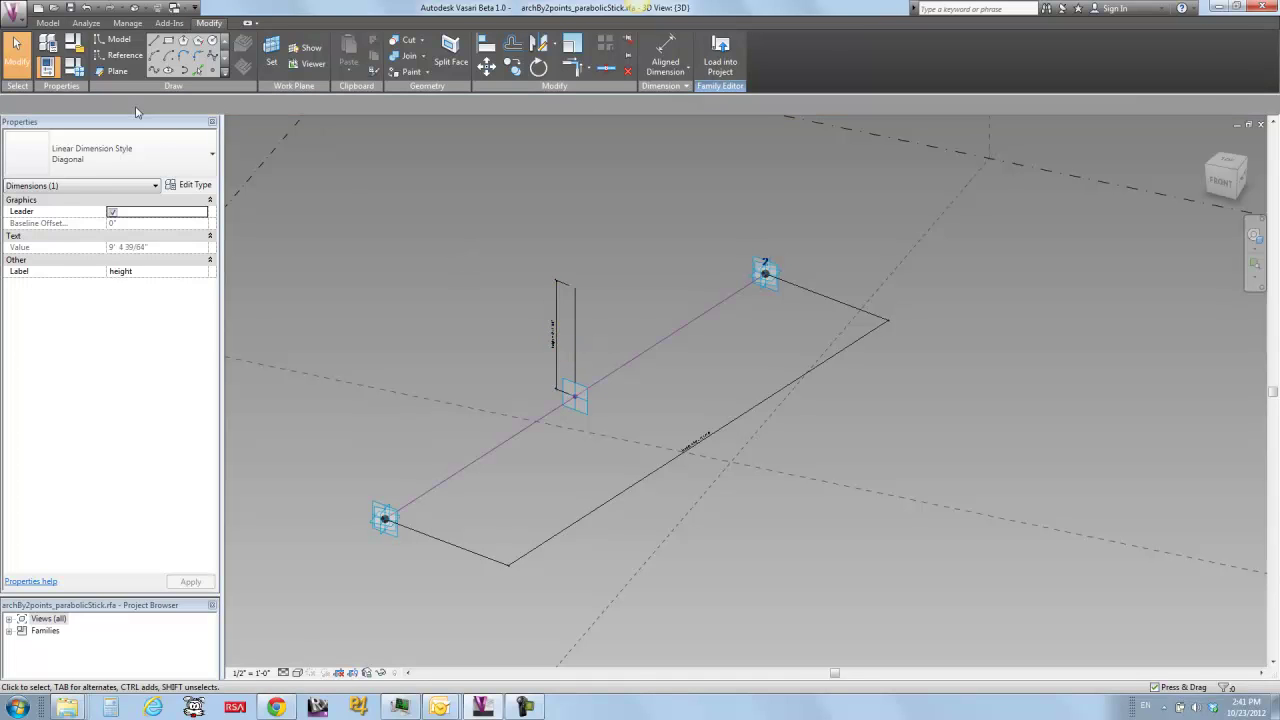
# Step: Check in Family Types that height is defined as length / 5
pyautogui.press('f')
pyautogui.press('t')
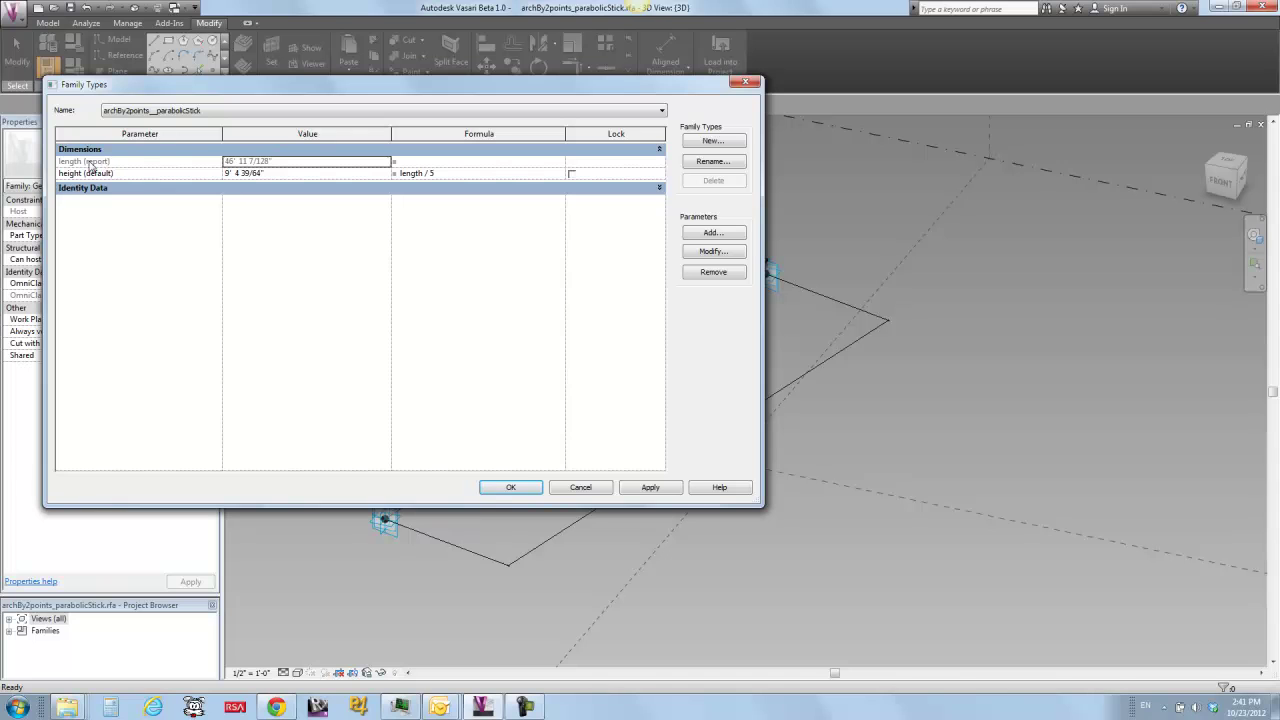
pyautogui.click(508, 487)
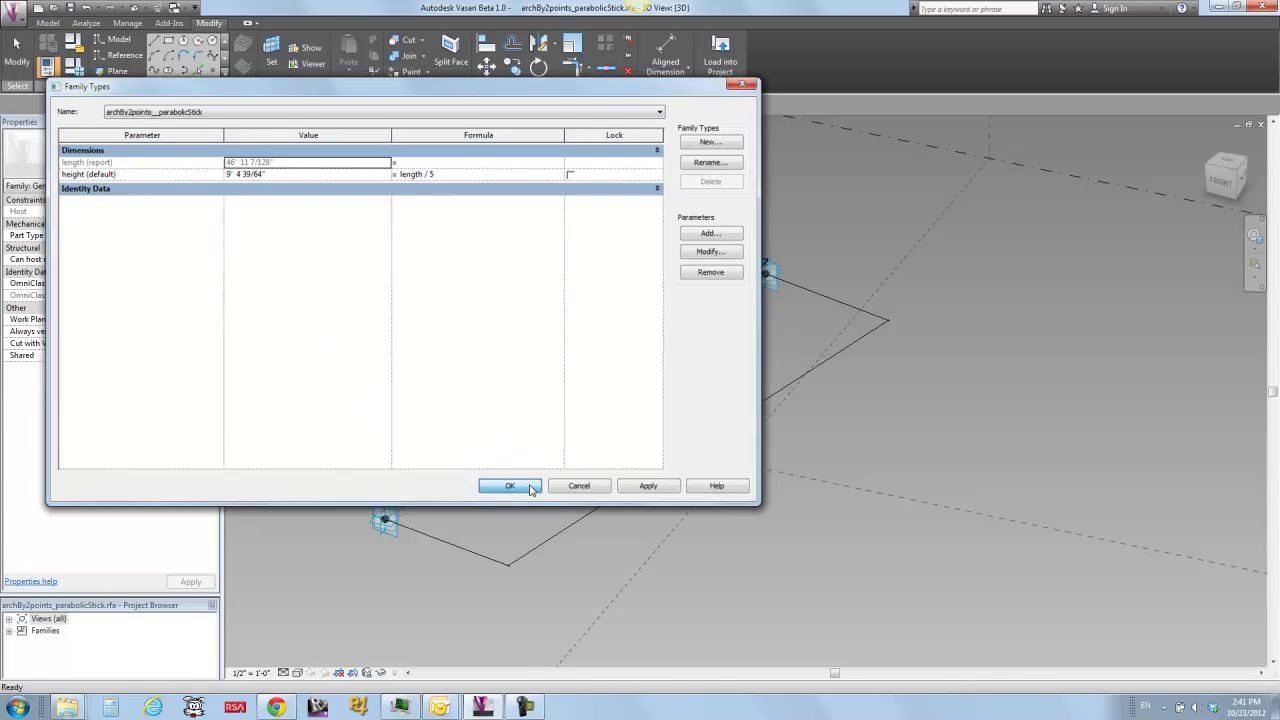
pyautogui.click(388, 535)
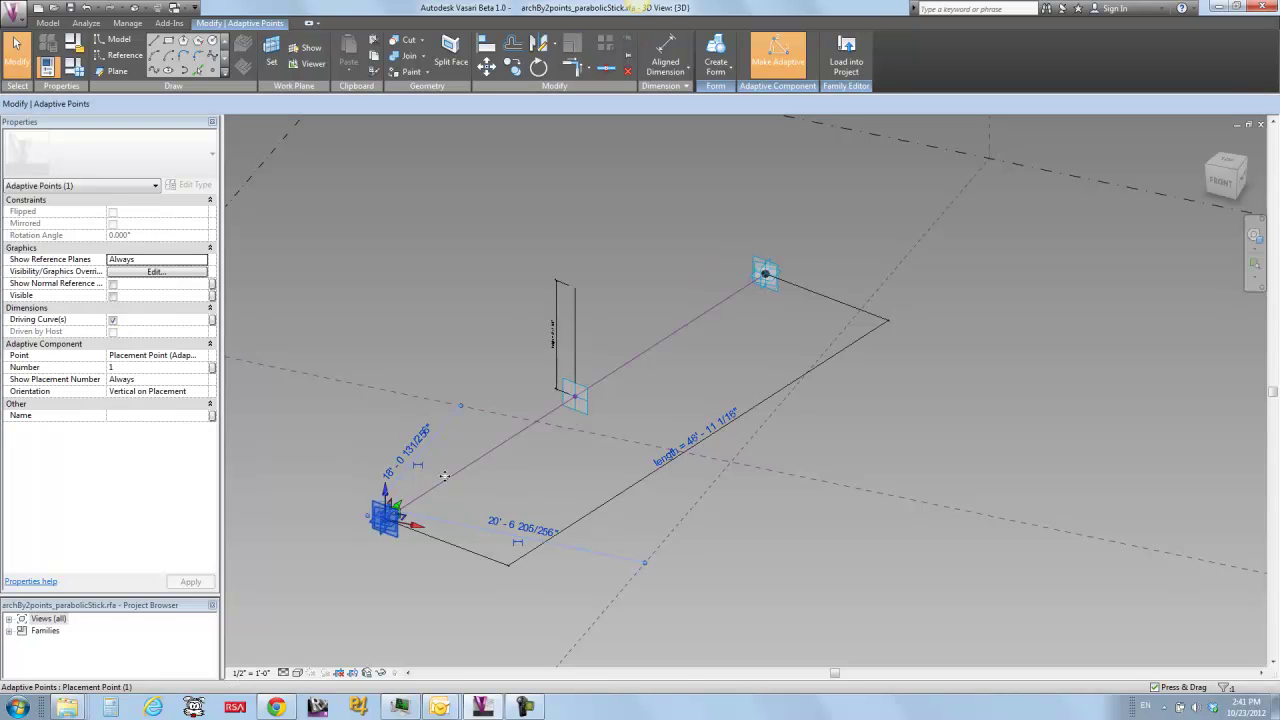
# Step: Slide the left adaptive point inward so length reads 34'-0"
pyautogui.moveTo(471, 457); pyautogui.dragTo(486, 448)
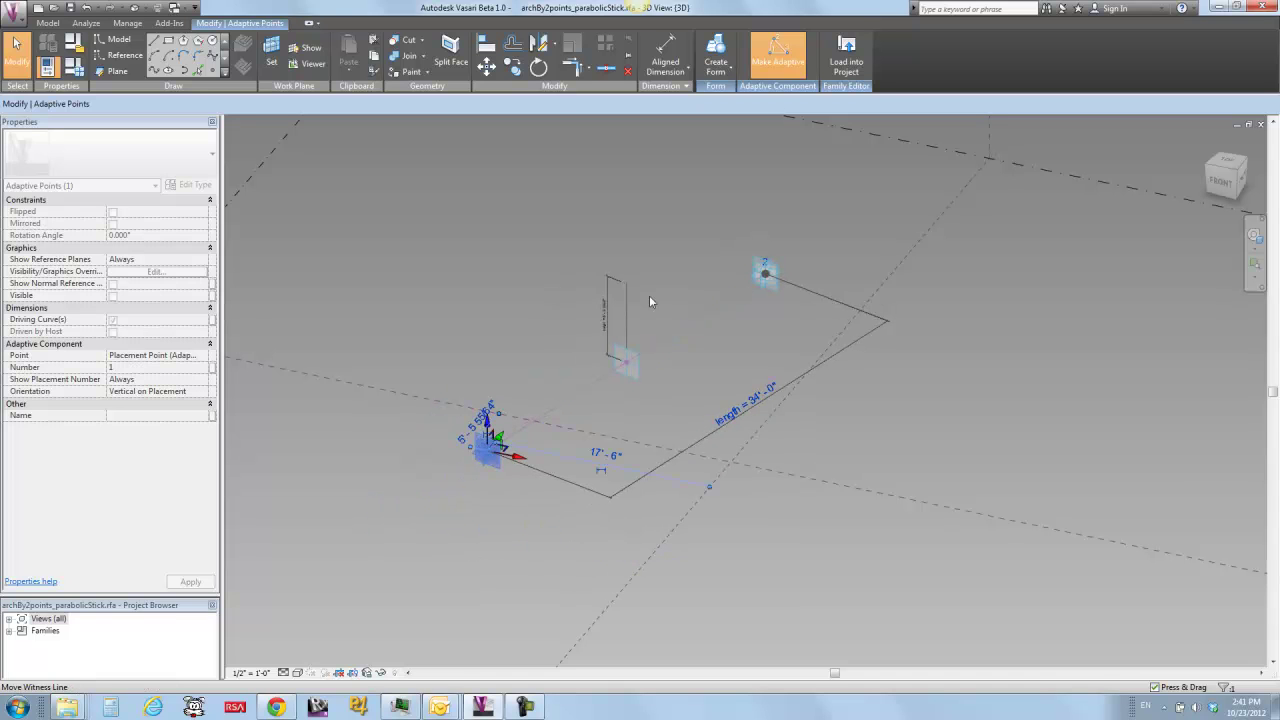
pyautogui.click(506, 240)
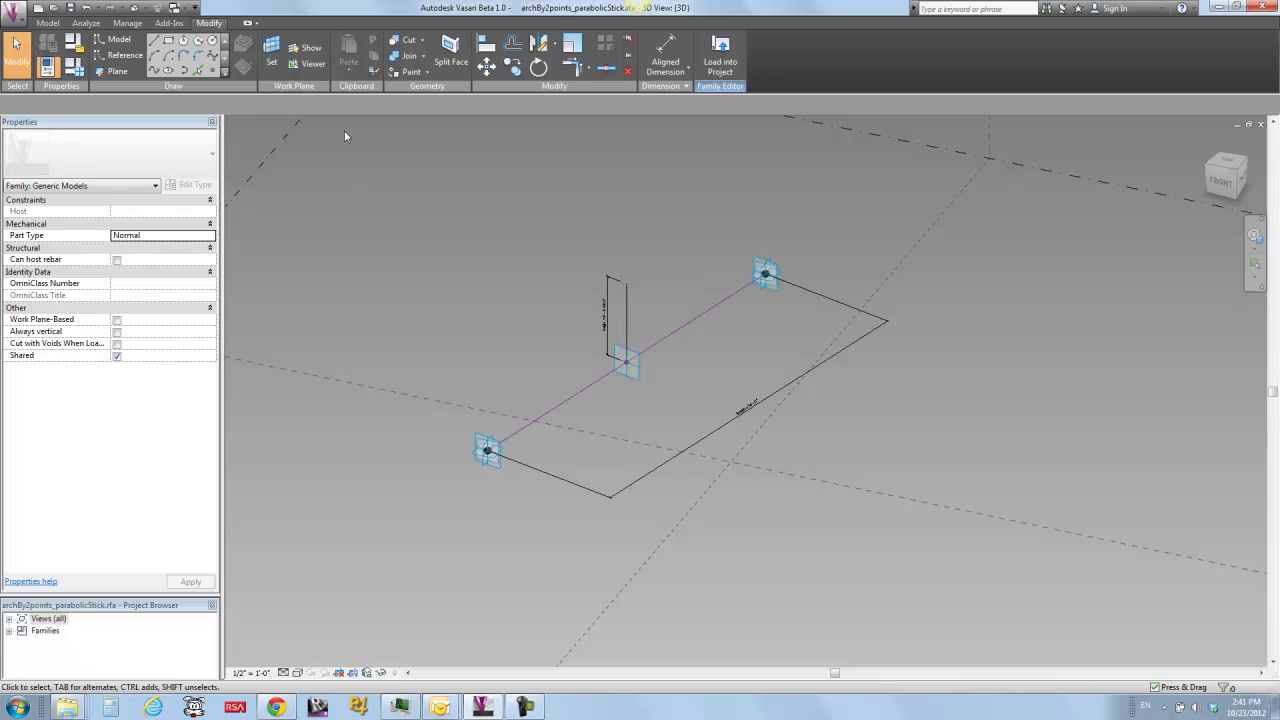
# Step: Draw a spline from the left adaptive point to the vertical line's top and finish the arch surface
pyautogui.click(154, 70)
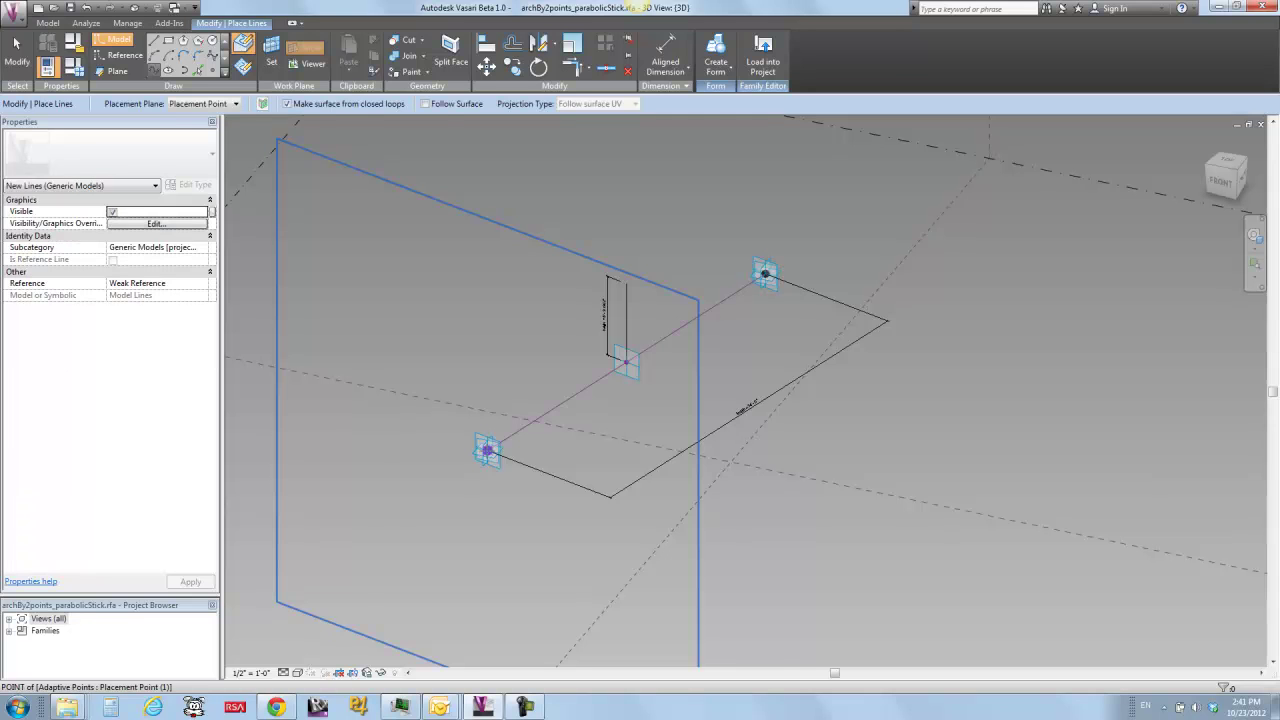
pyautogui.click(487, 450)
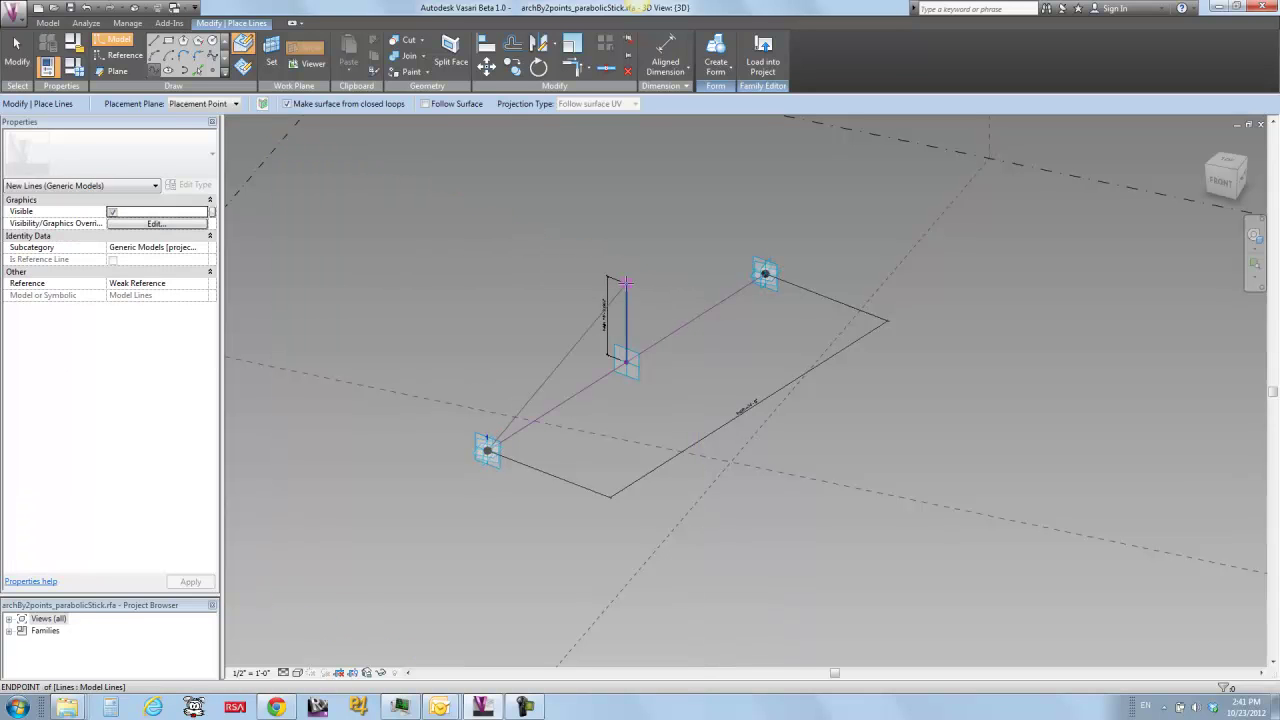
pyautogui.click(765, 274)
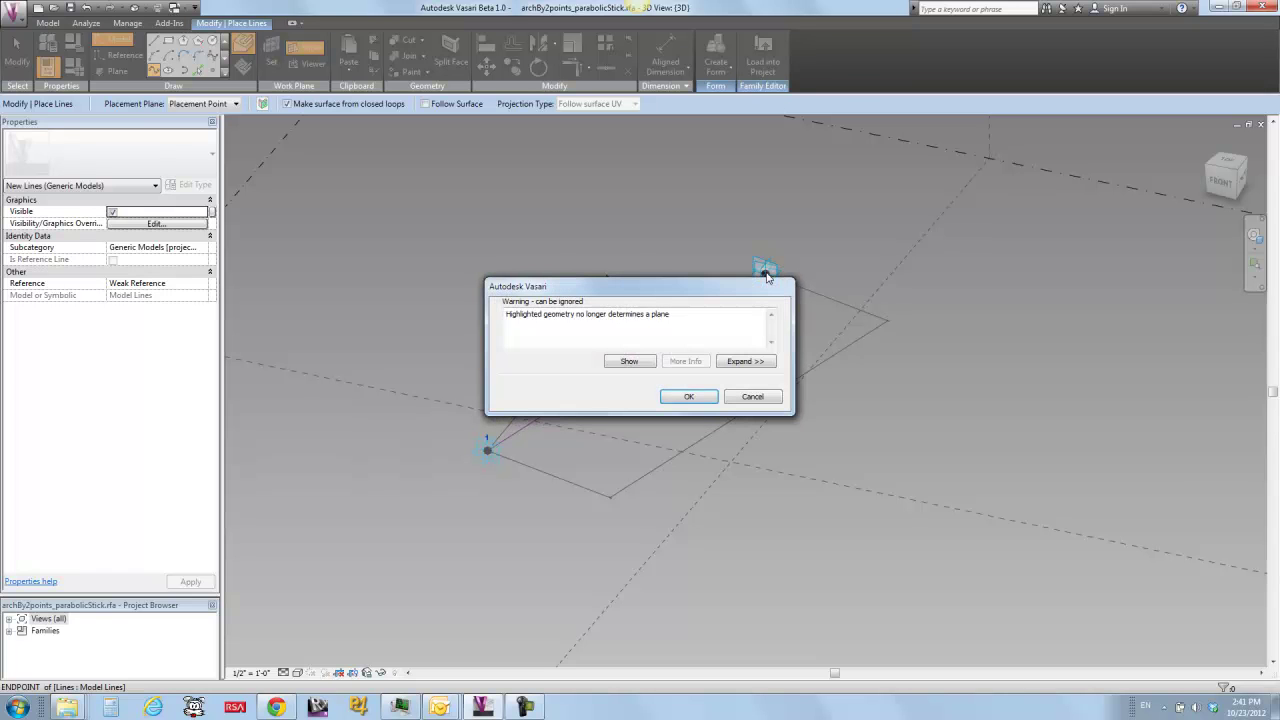
pyautogui.click(688, 396)
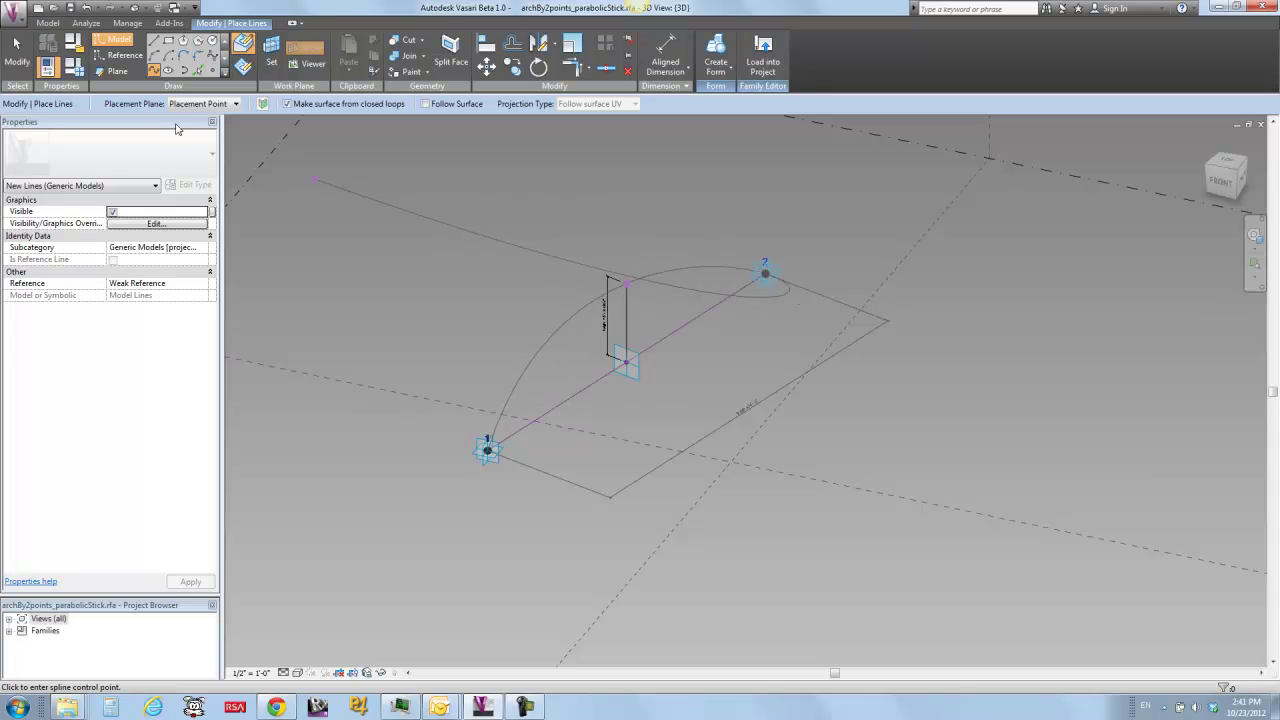
pyautogui.click(16, 50)
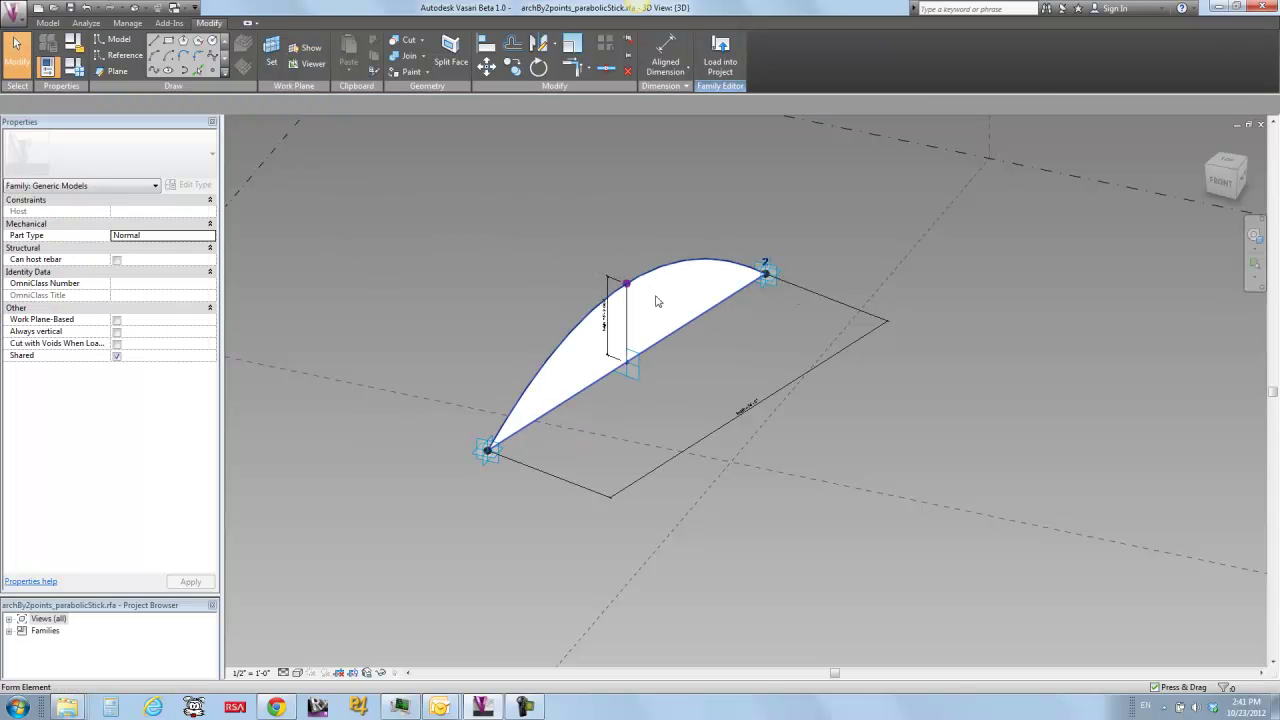
# Step: Select the new arch surface and orbit to view it side-on
pyautogui.click(689, 314)
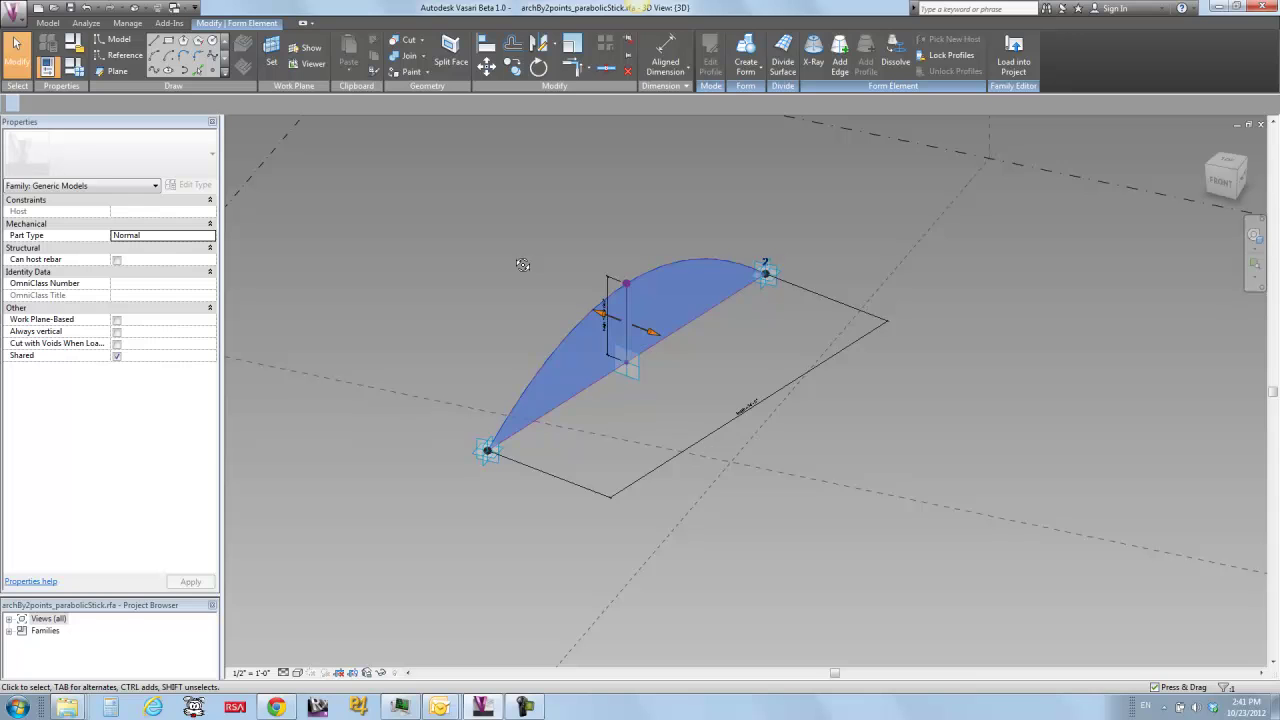
pyautogui.keyDown('shift'); pyautogui.moveTo(522, 264); pyautogui.dragTo(510, 258, button='middle'); pyautogui.keyUp('shift')
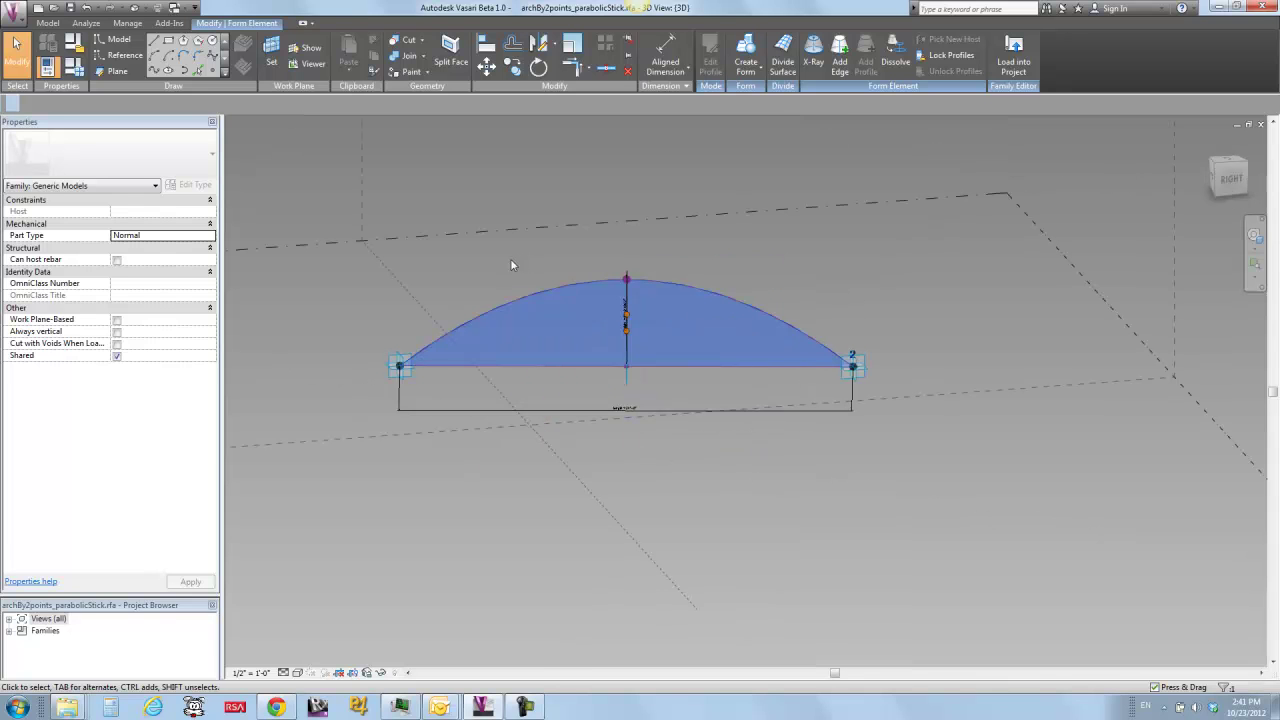
pyautogui.click(156, 70)
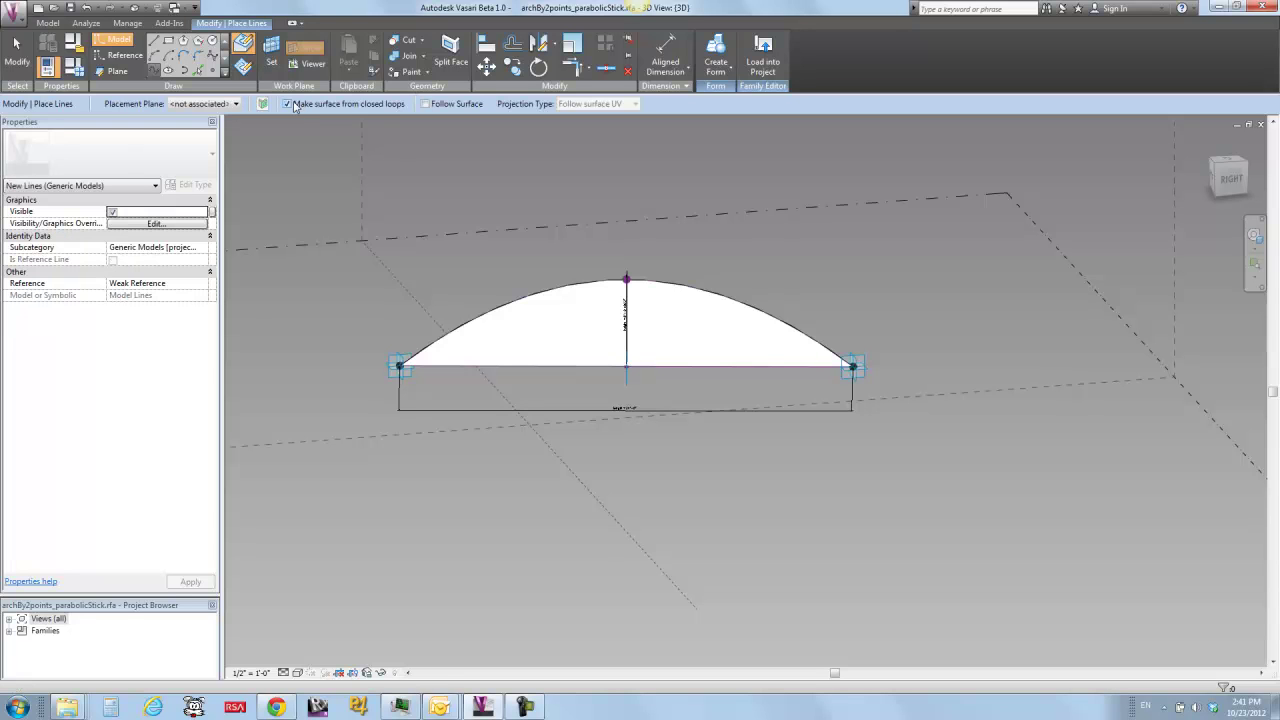
pyautogui.keyDown('shift'); pyautogui.moveTo(656, 397); pyautogui.dragTo(709, 371, button='middle'); pyautogui.keyUp('shift')
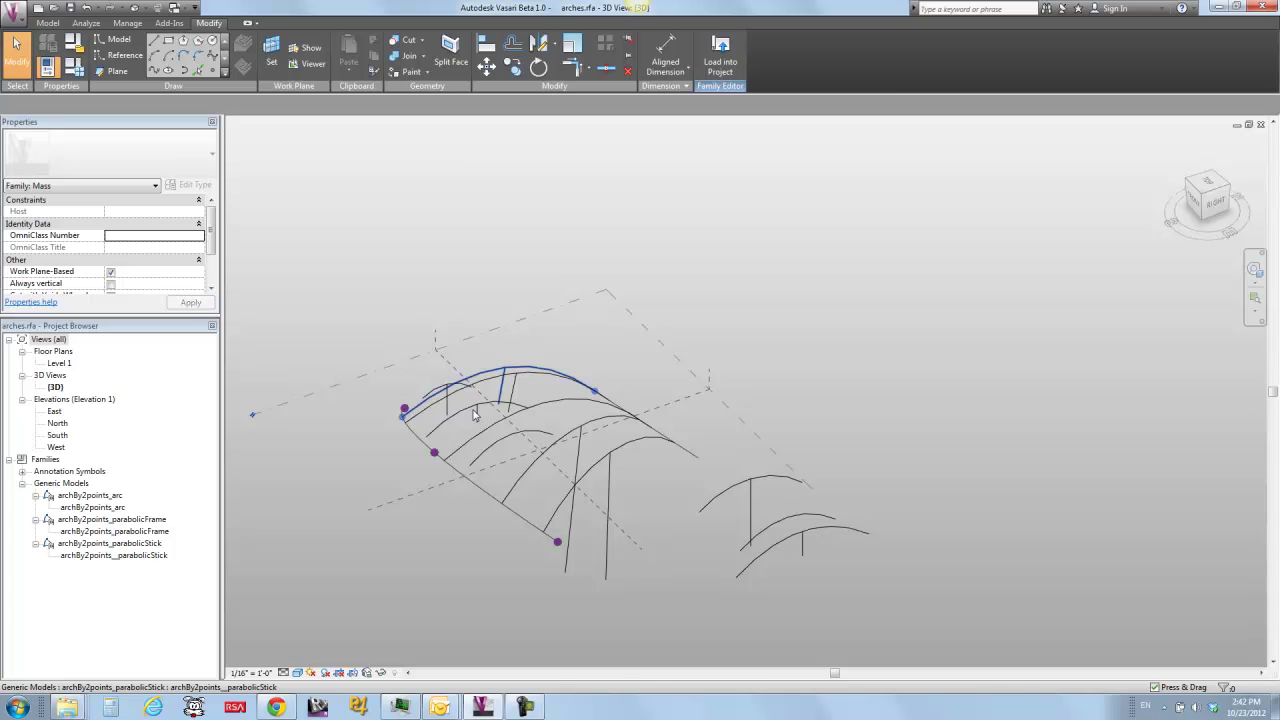
# Step: Uncheck Visible on the arch's vertical height line and set its Reference to Not a Reference
pyautogui.click(505, 380)
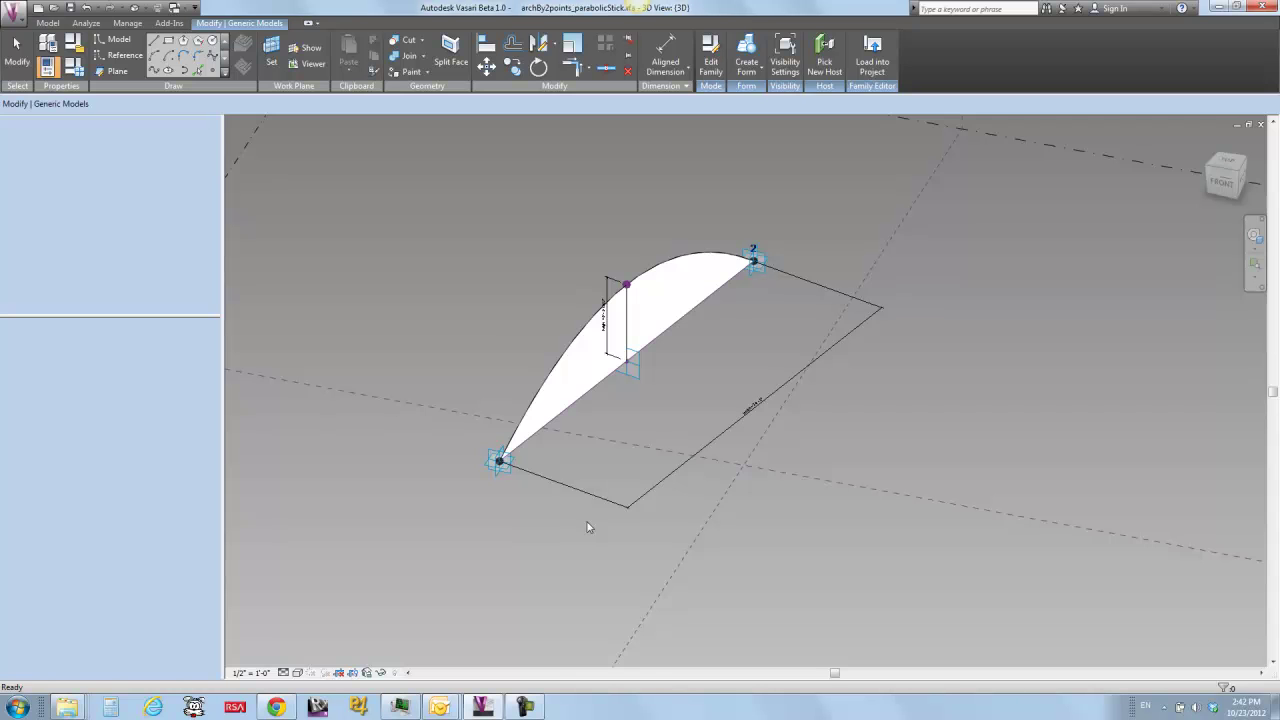
pyautogui.click(676, 318)
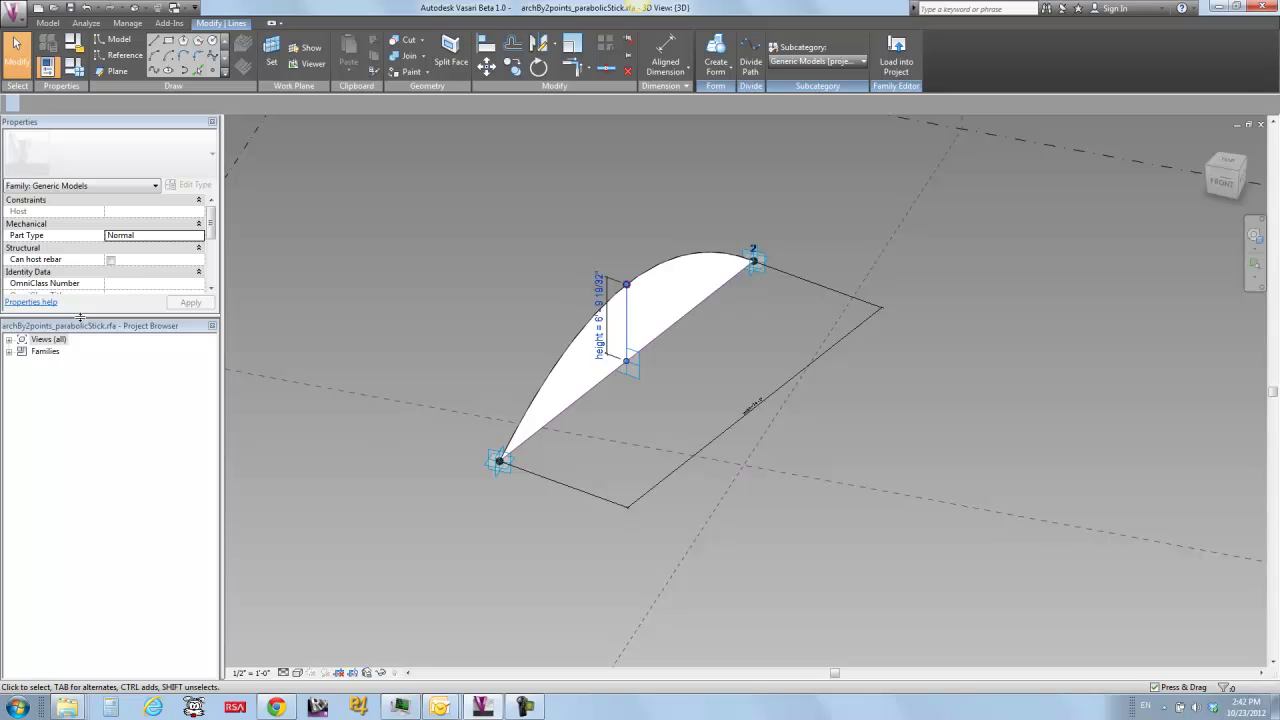
pyautogui.moveTo(80, 317); pyautogui.dragTo(92, 468)
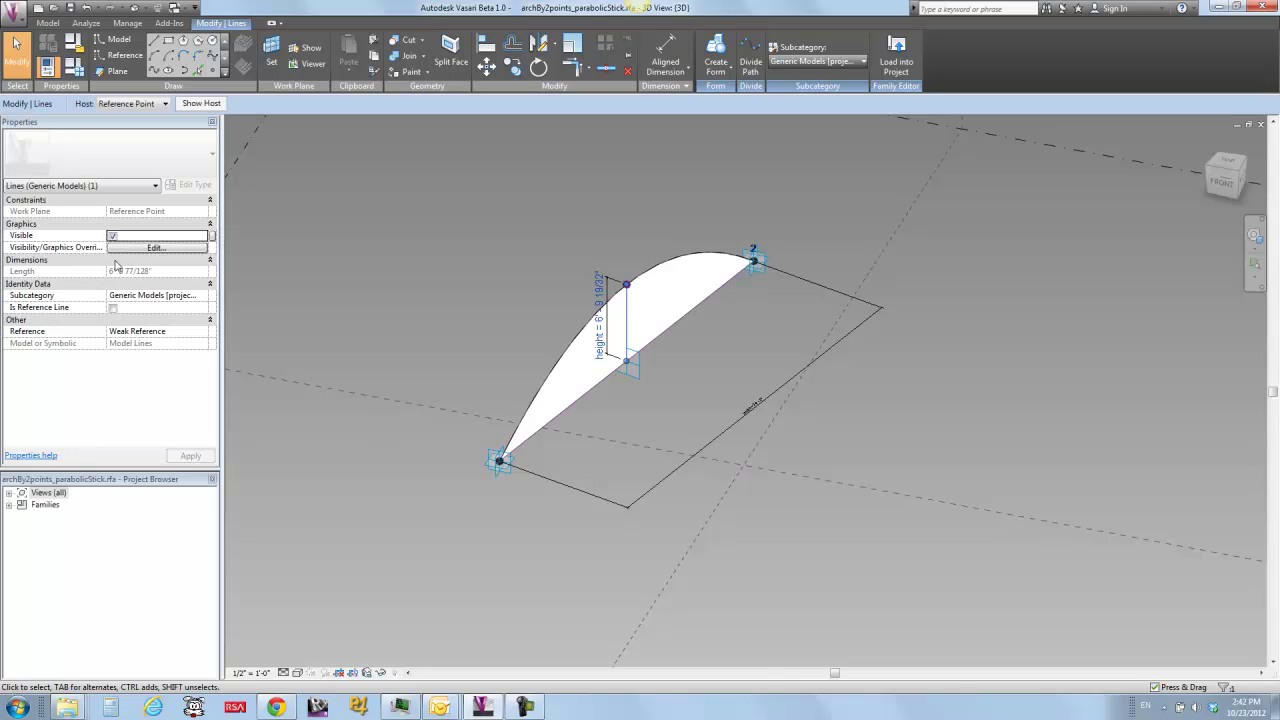
pyautogui.click(112, 236)
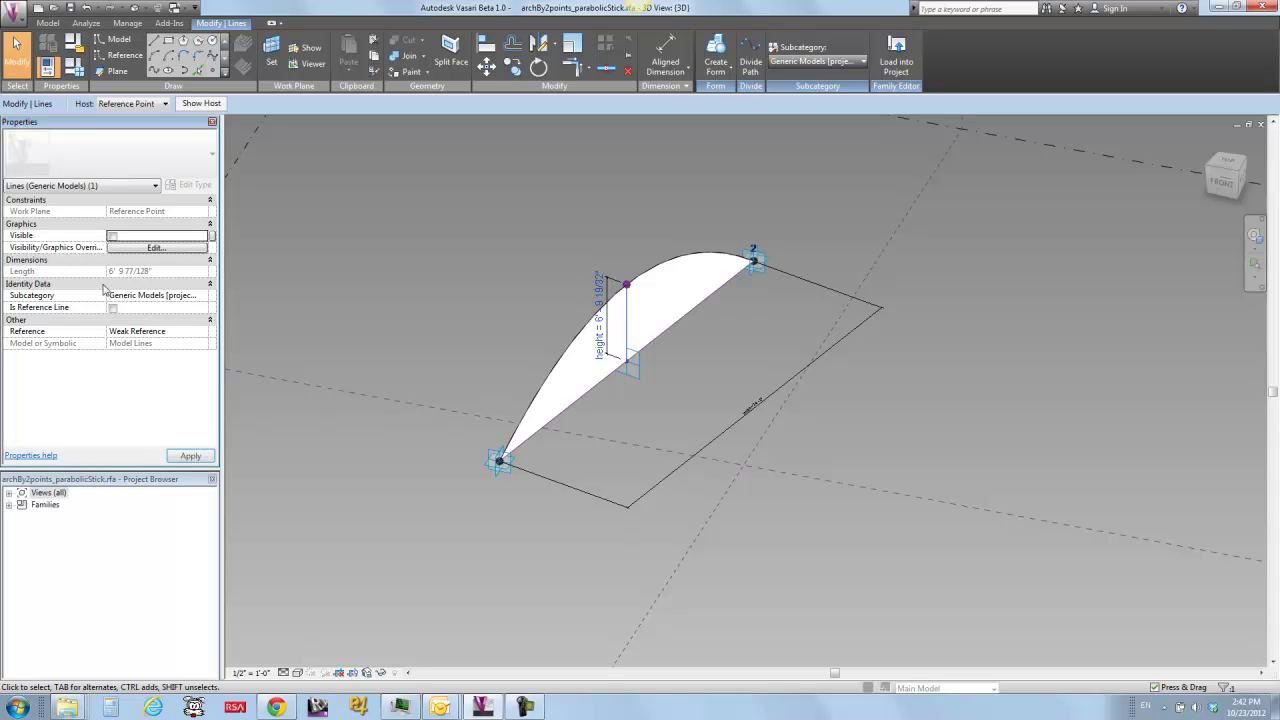
pyautogui.click(204, 339)
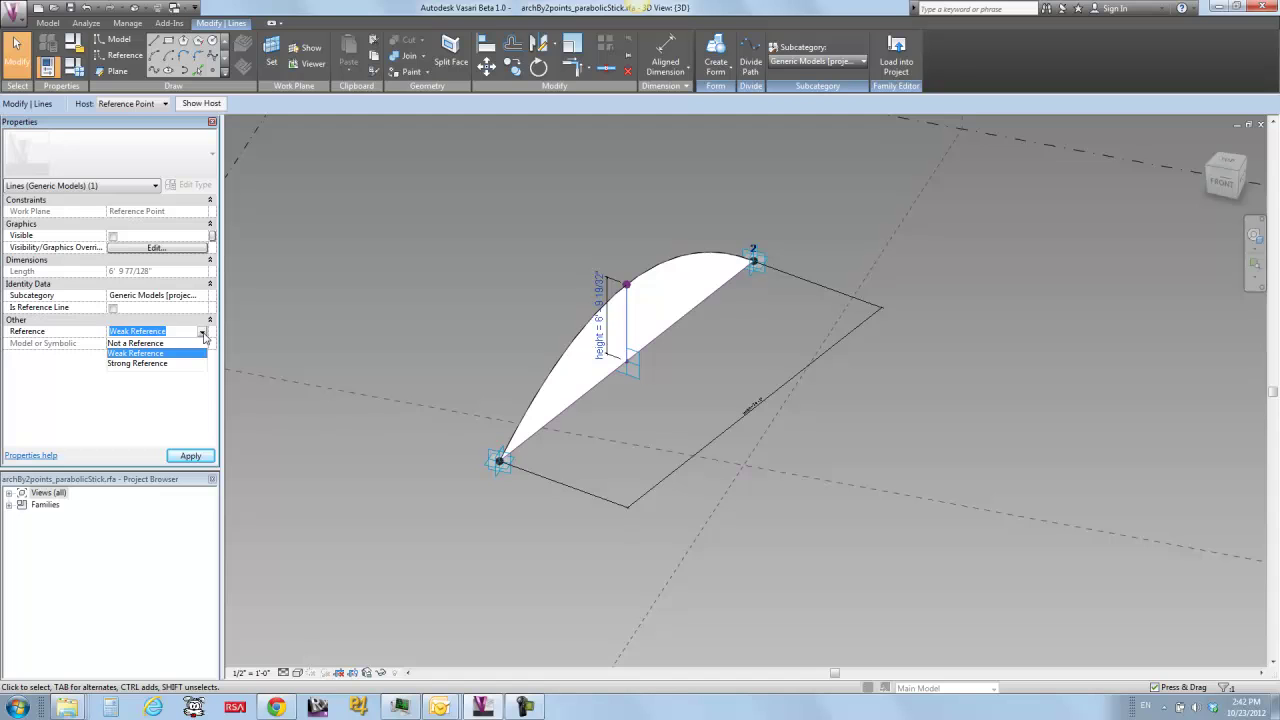
pyautogui.click(134, 343)
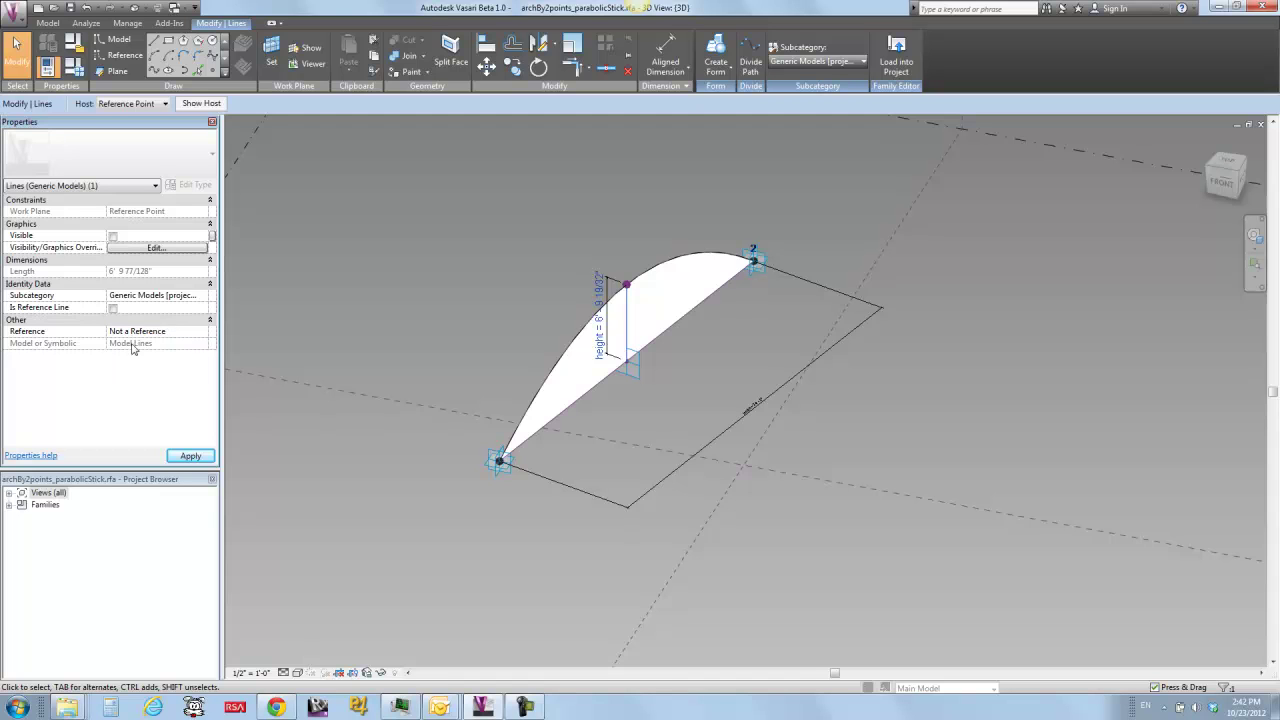
pyautogui.click(379, 291)
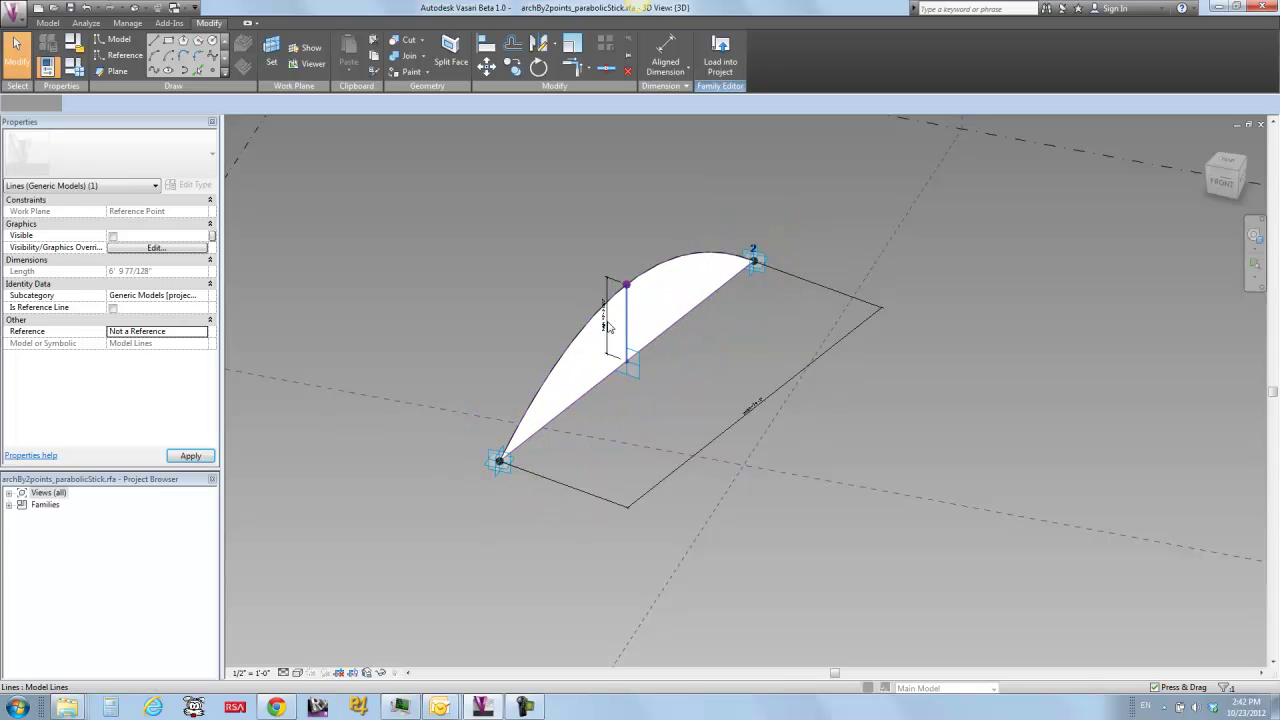
pyautogui.click(450, 332)
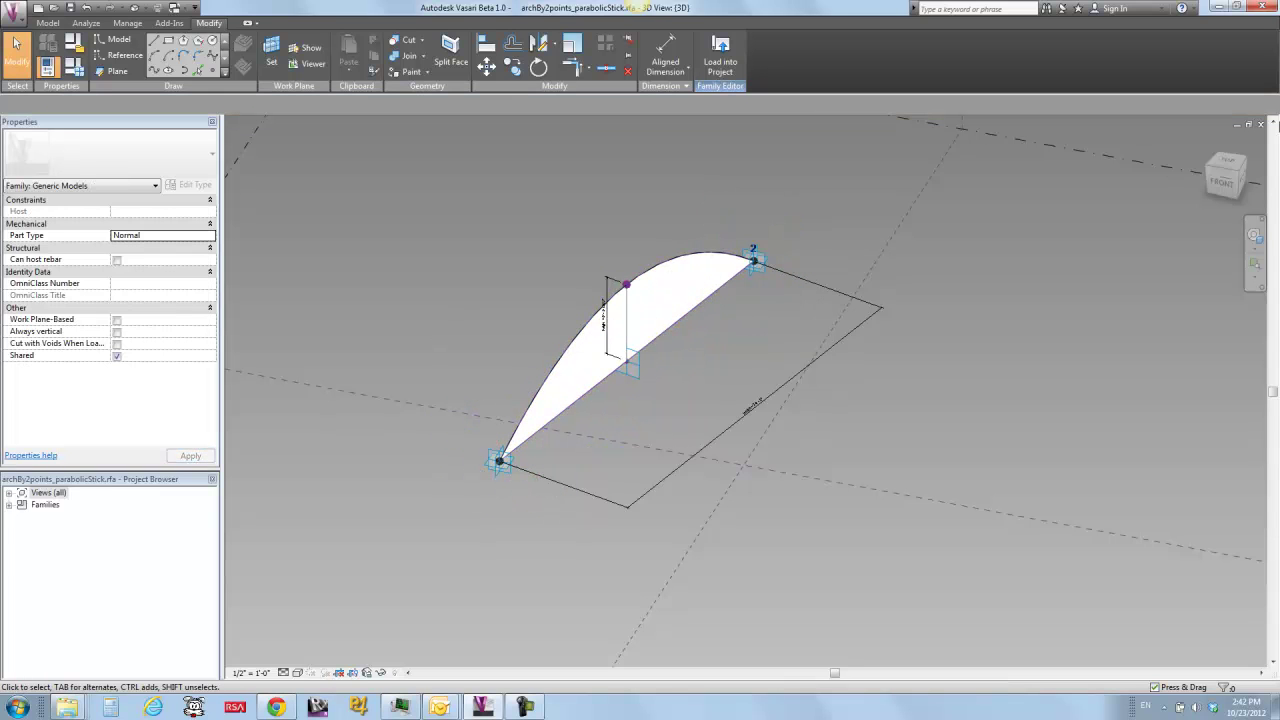
# Step: Close the stick family without saving and edit the archBy2points_parabolicFrame family
pyautogui.click(1245, 127)
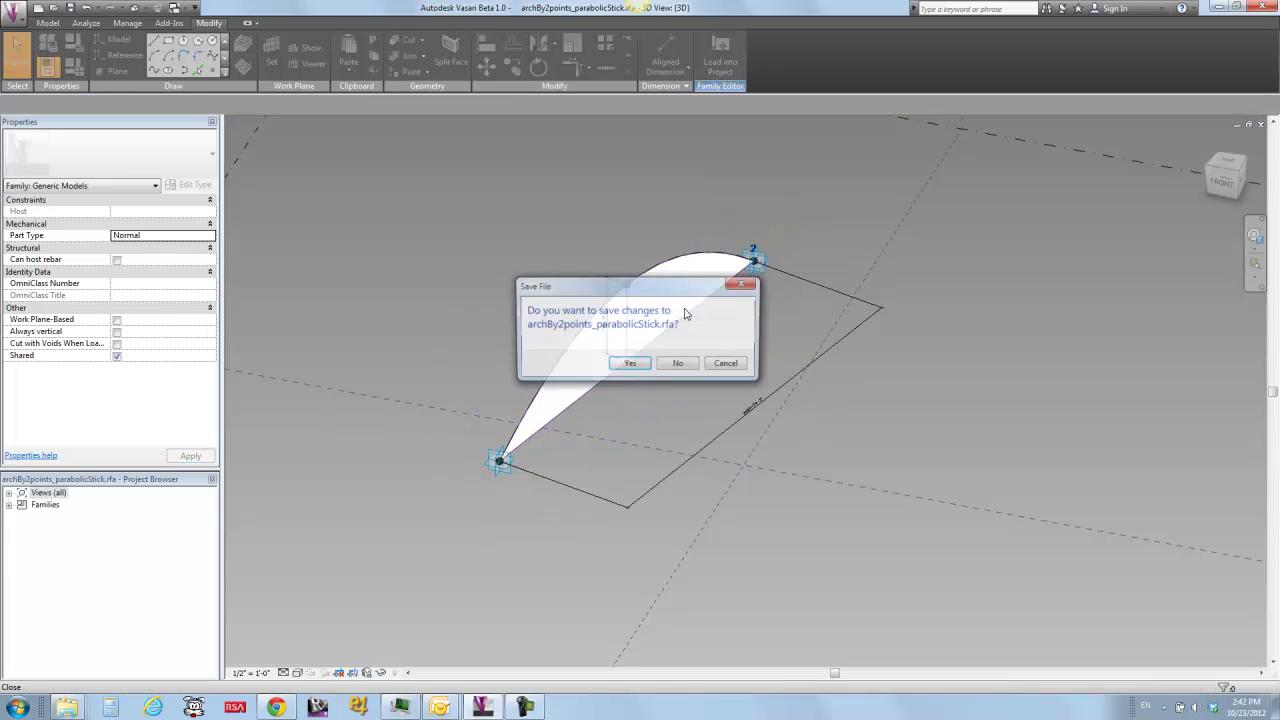
pyautogui.click(679, 363)
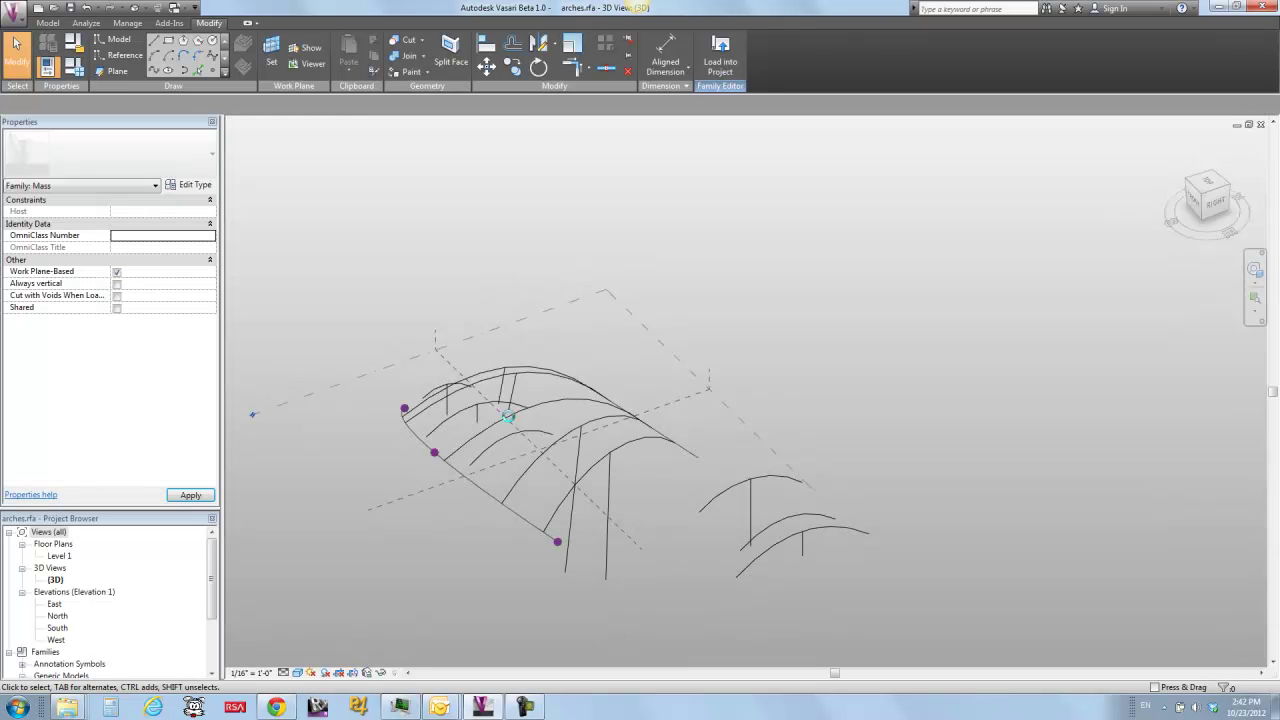
pyautogui.click(548, 408)
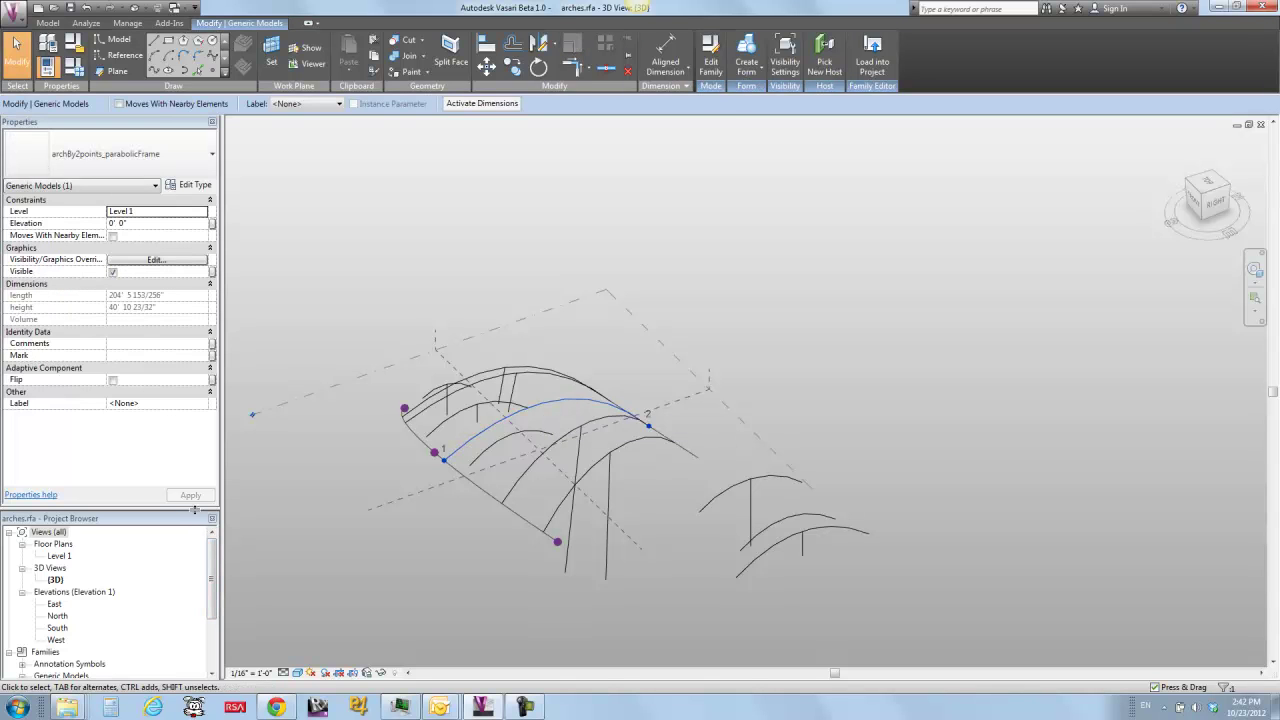
pyautogui.moveTo(194, 510); pyautogui.dragTo(194, 320)
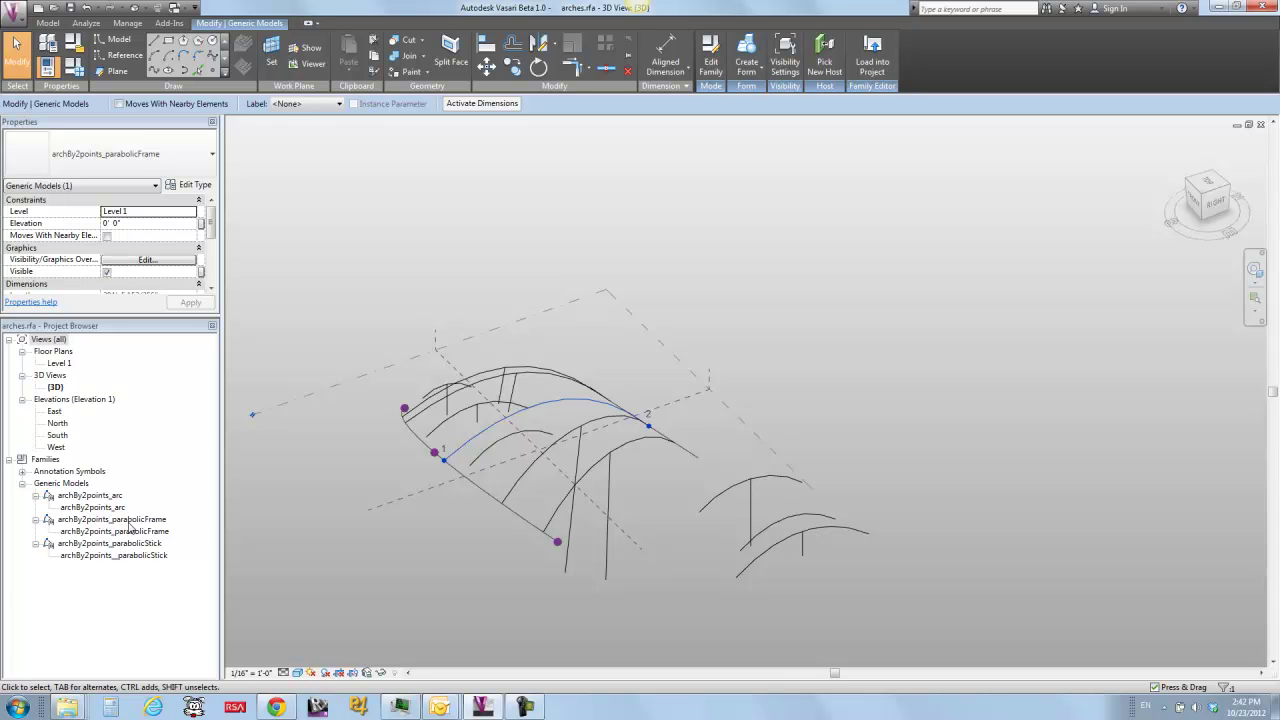
pyautogui.click(711, 55)
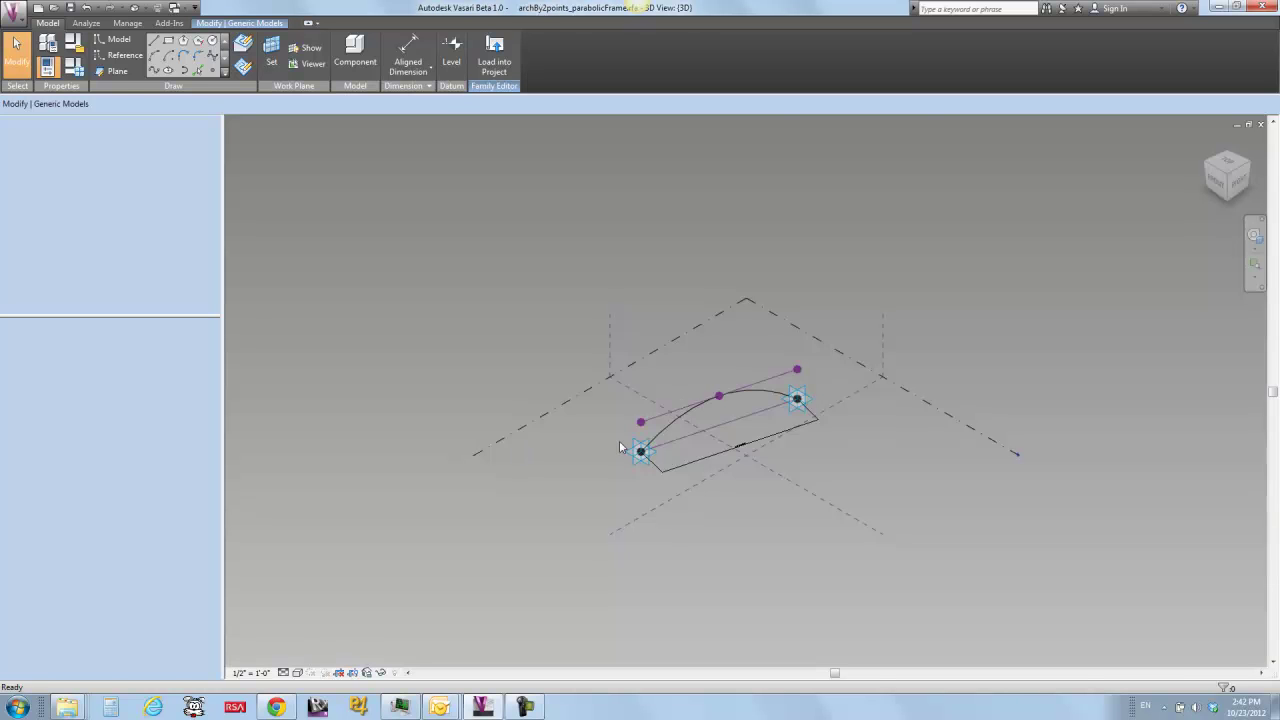
# Step: Zoom in and orbit around the parabolicFrame arch until it faces the front
pyautogui.scroll(3, 667, 466)
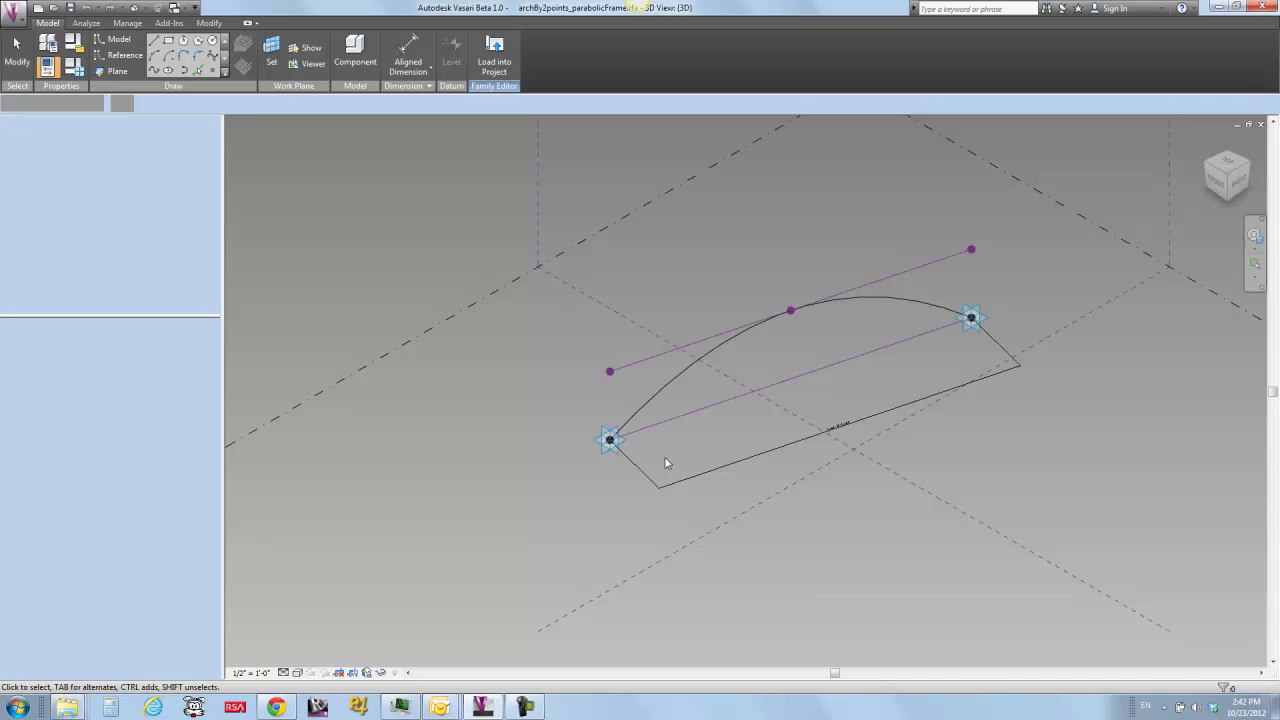
pyautogui.scroll(2, 664, 461)
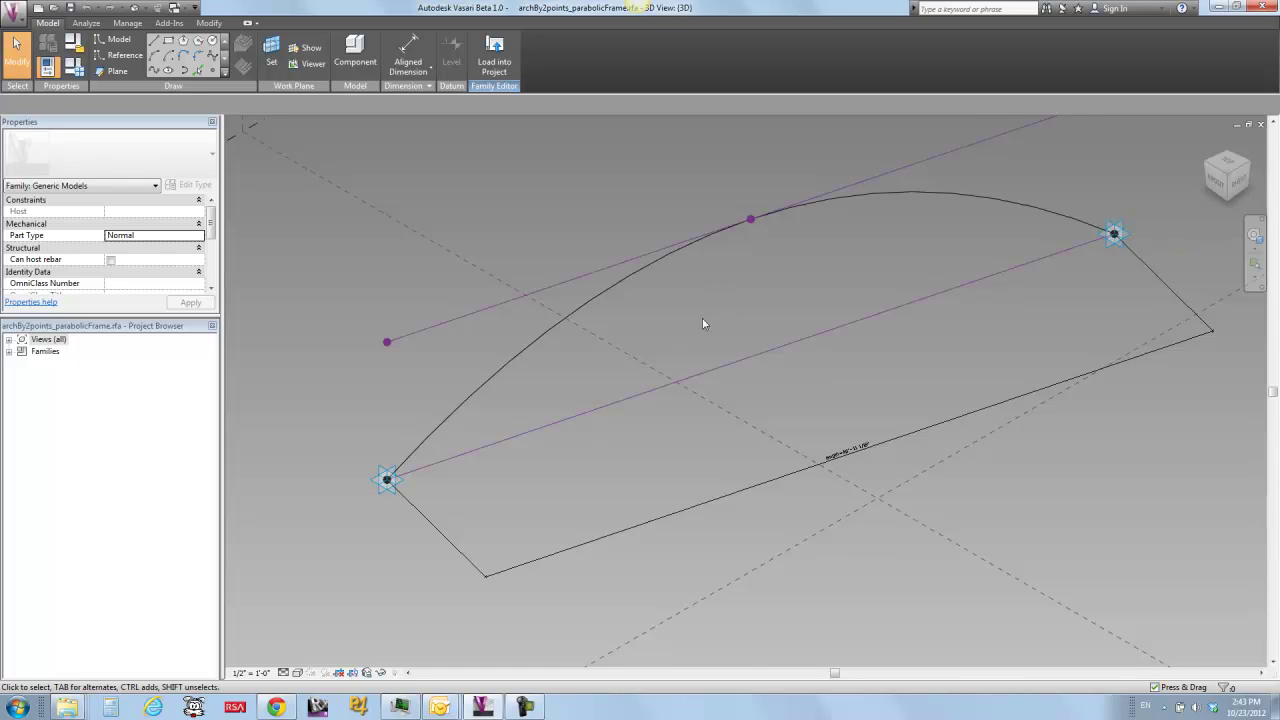
pyautogui.keyDown('shift'); pyautogui.moveTo(703, 323); pyautogui.dragTo(790, 317, button='middle'); pyautogui.keyUp('shift')
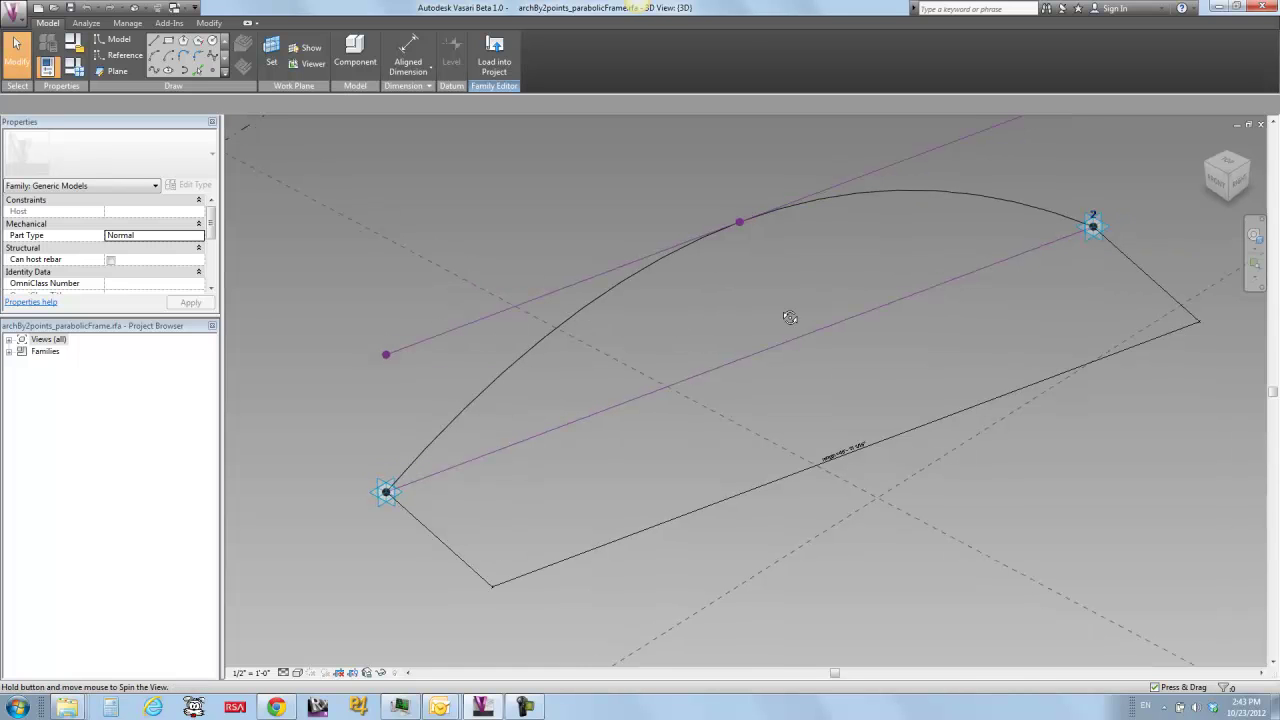
pyautogui.keyDown('shift'); pyautogui.moveTo(790, 317); pyautogui.dragTo(781, 321, button='middle'); pyautogui.keyUp('shift')
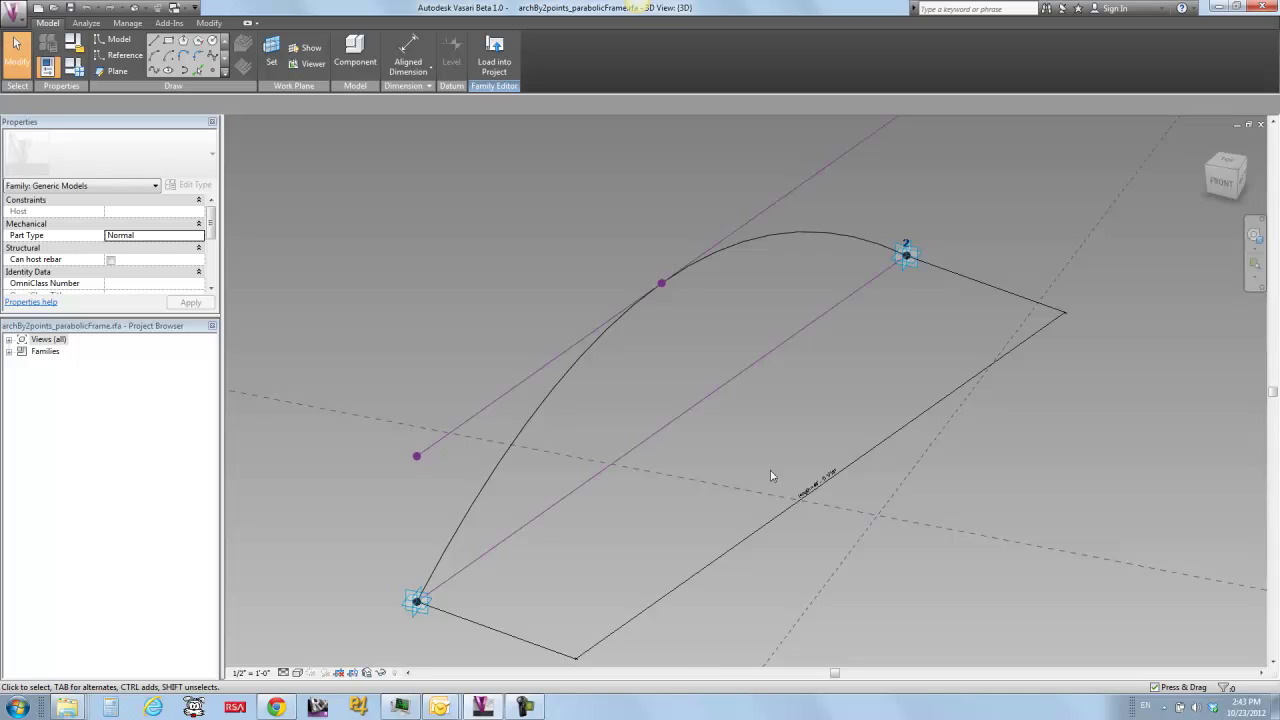
# Step: Inspect the tangent-line point's host plane and the lower adaptive placement point's properties
pyautogui.click(417, 457)
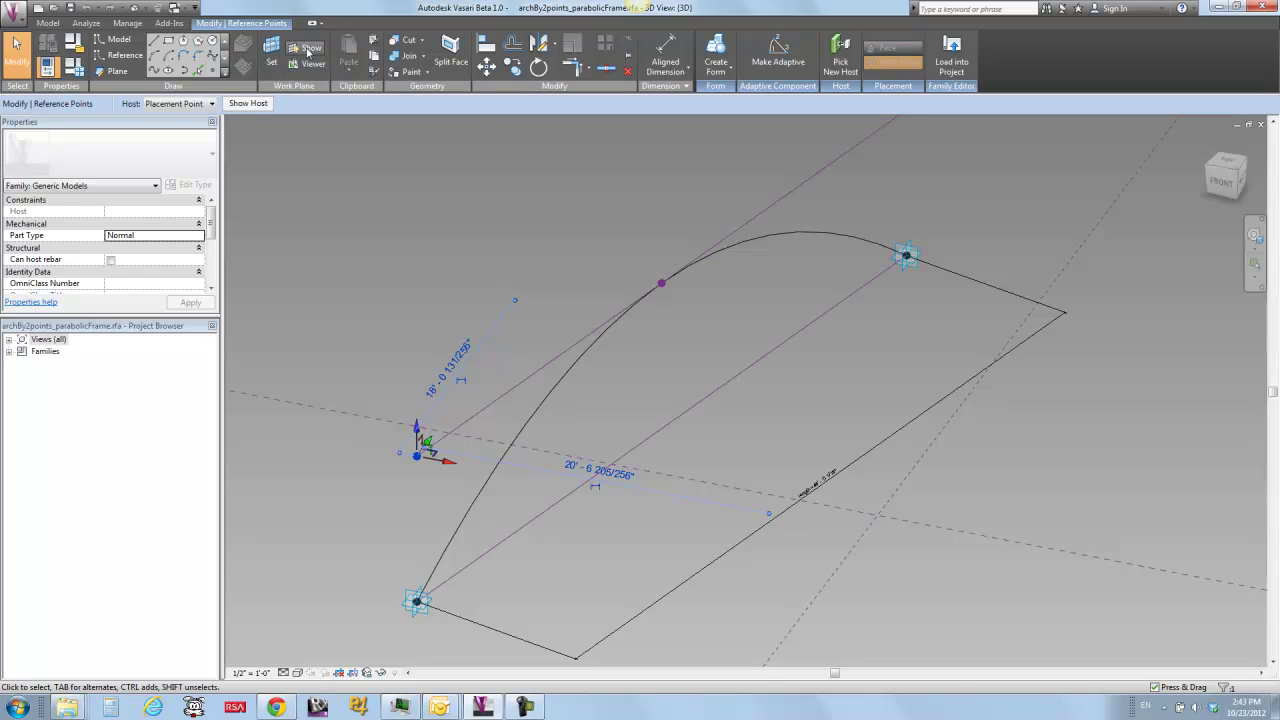
pyautogui.click(247, 104)
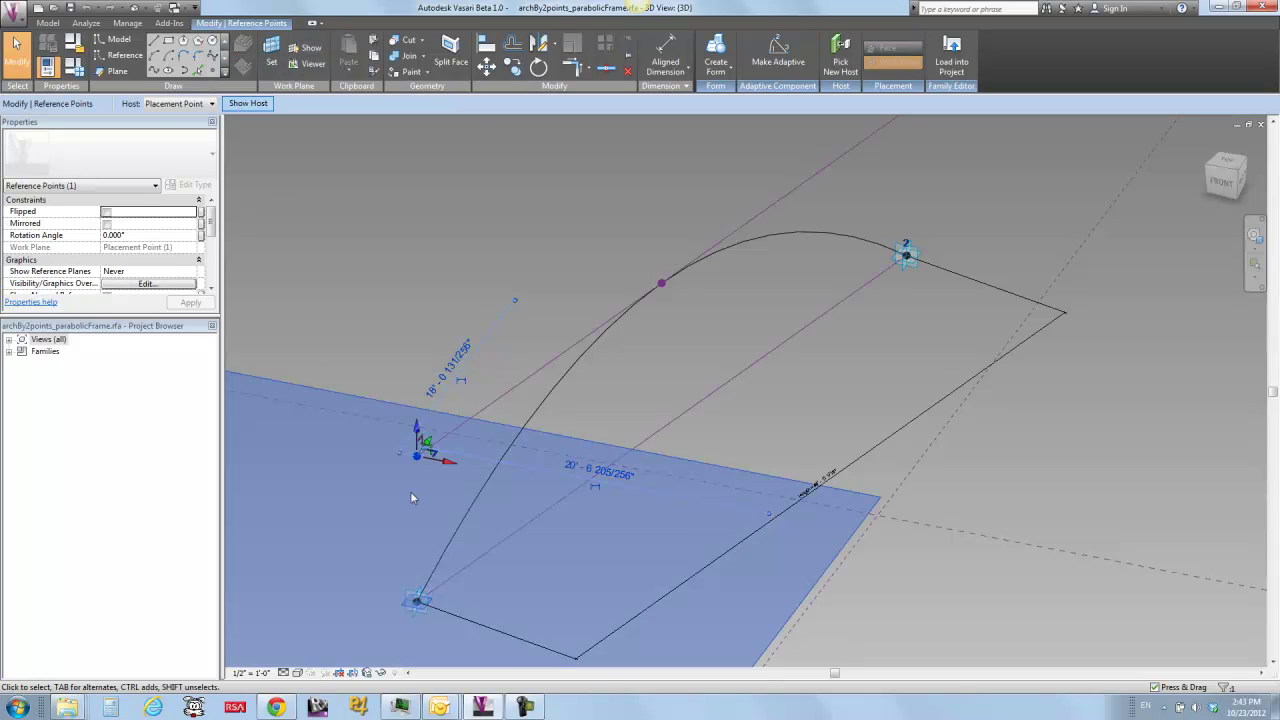
pyautogui.keyDown('shift'); pyautogui.moveTo(445, 502); pyautogui.dragTo(432, 484, button='middle'); pyautogui.keyUp('shift')
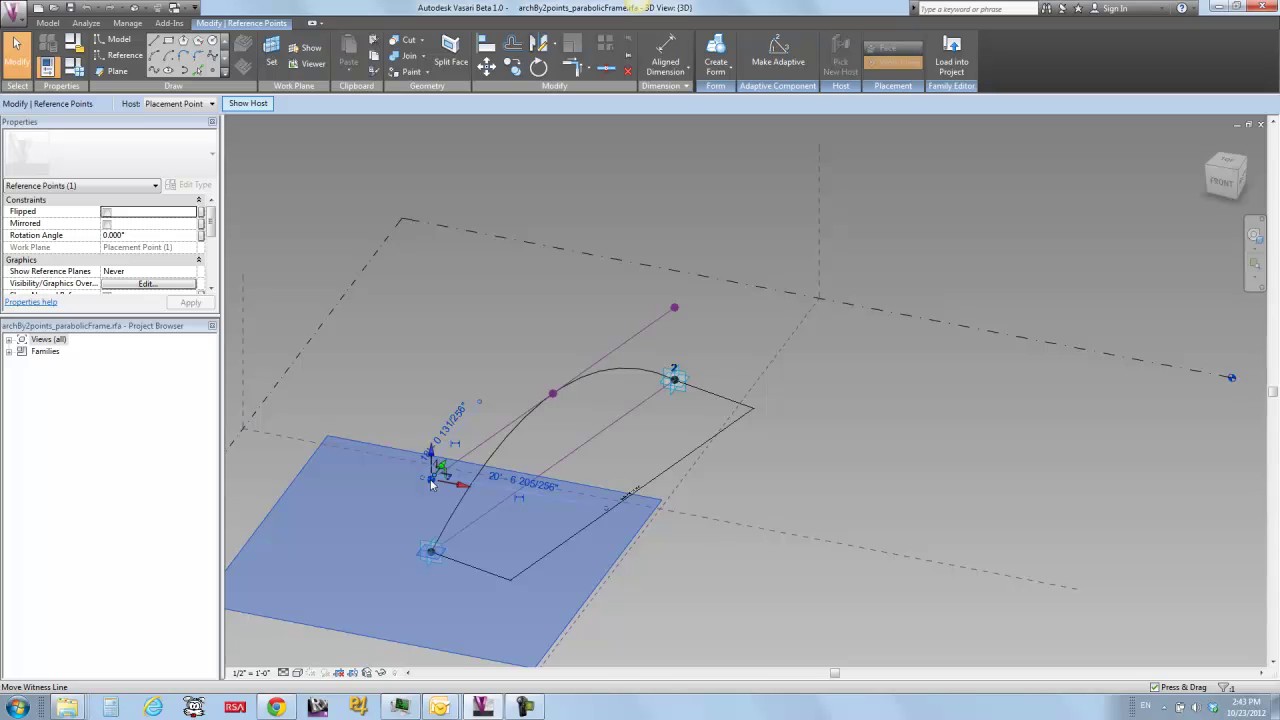
pyautogui.press('Tab')
pyautogui.press('Tab')
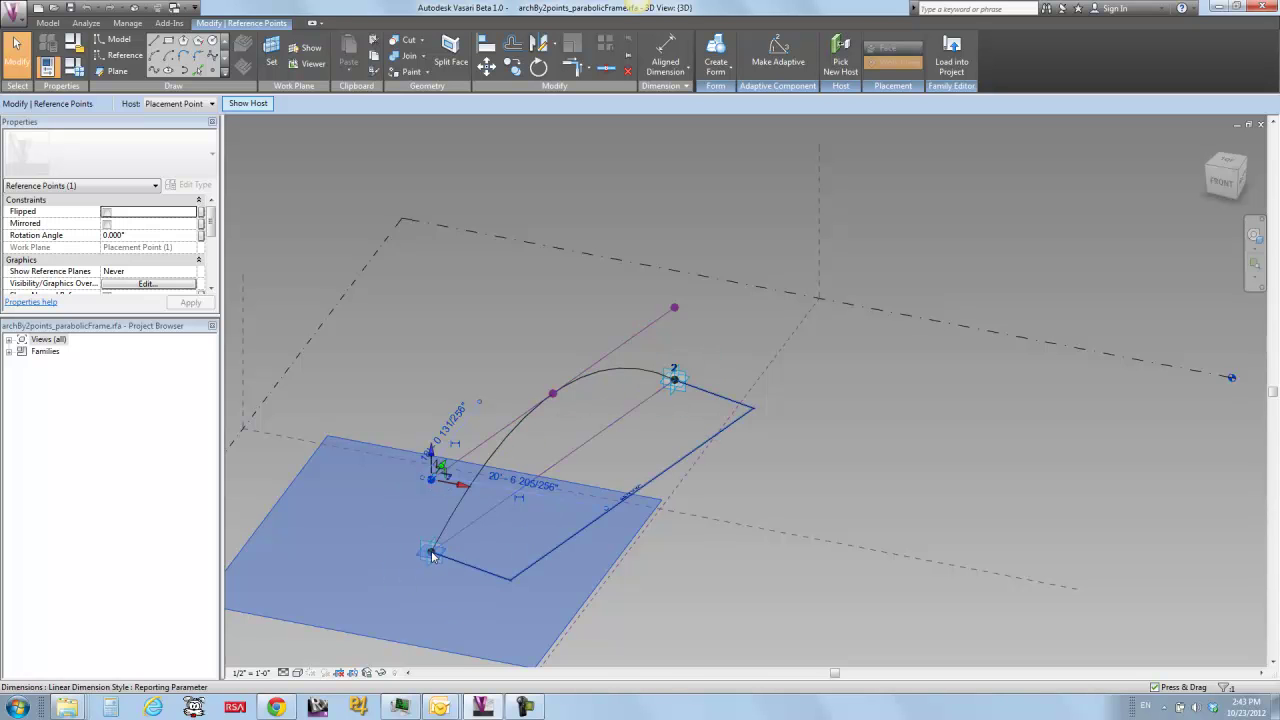
pyautogui.press('Tab')
pyautogui.press('Tab')
pyautogui.press('Tab')
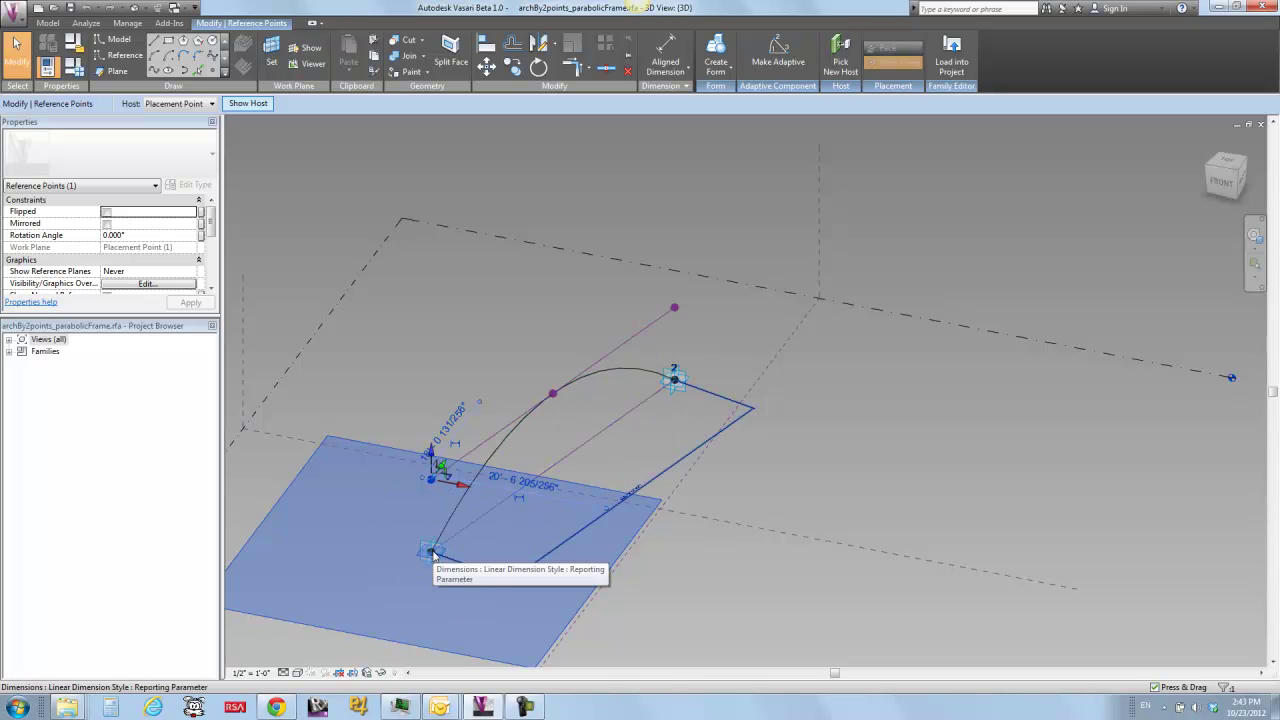
pyautogui.click(427, 561)
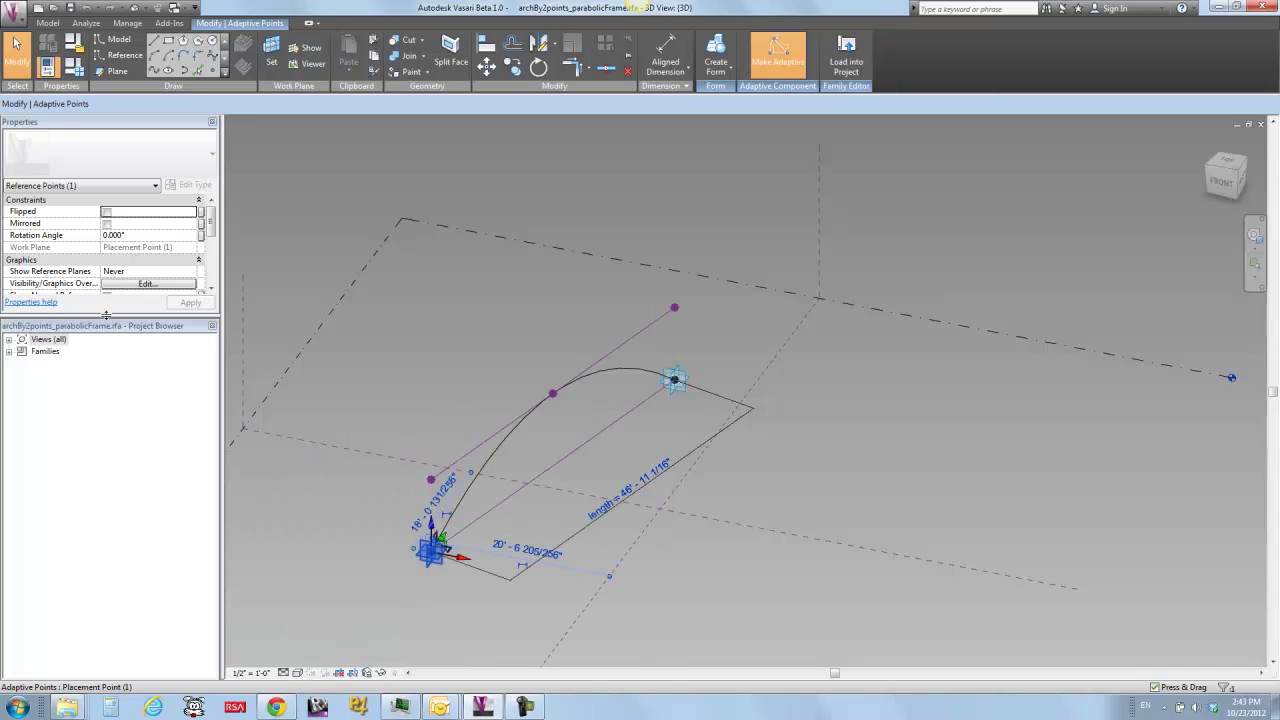
pyautogui.moveTo(106, 315); pyautogui.dragTo(106, 477)
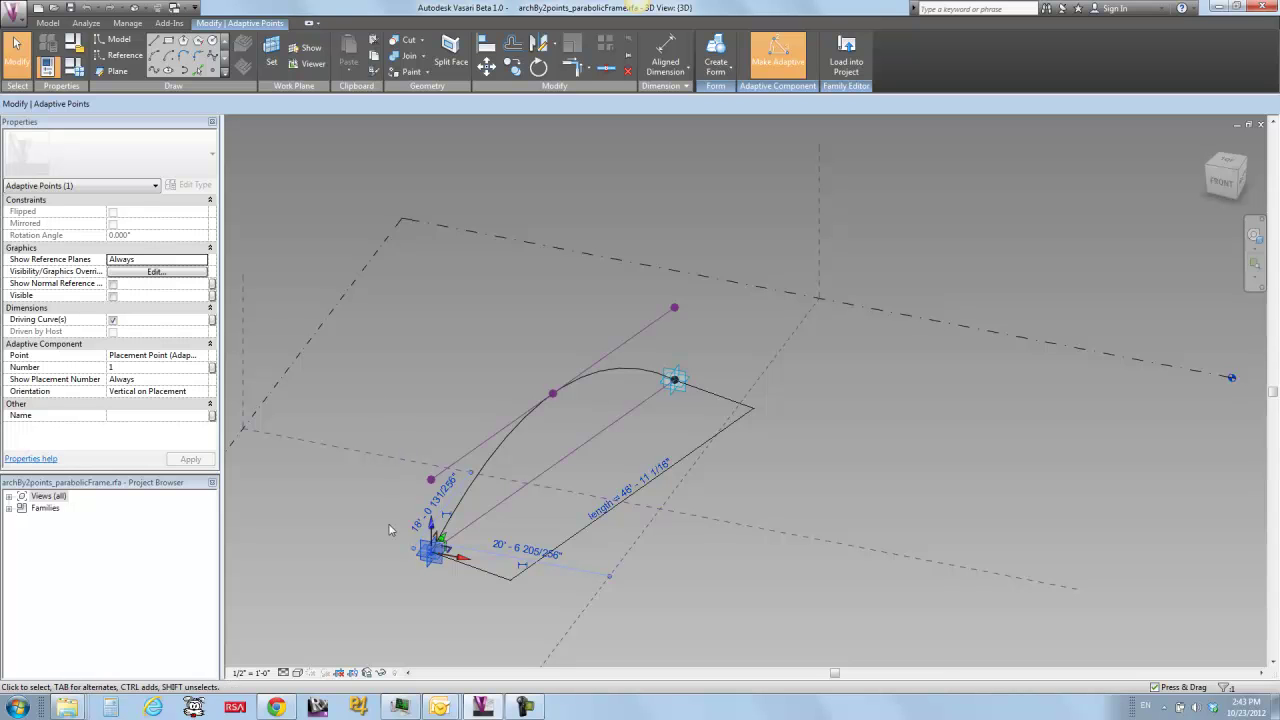
pyautogui.click(425, 335)
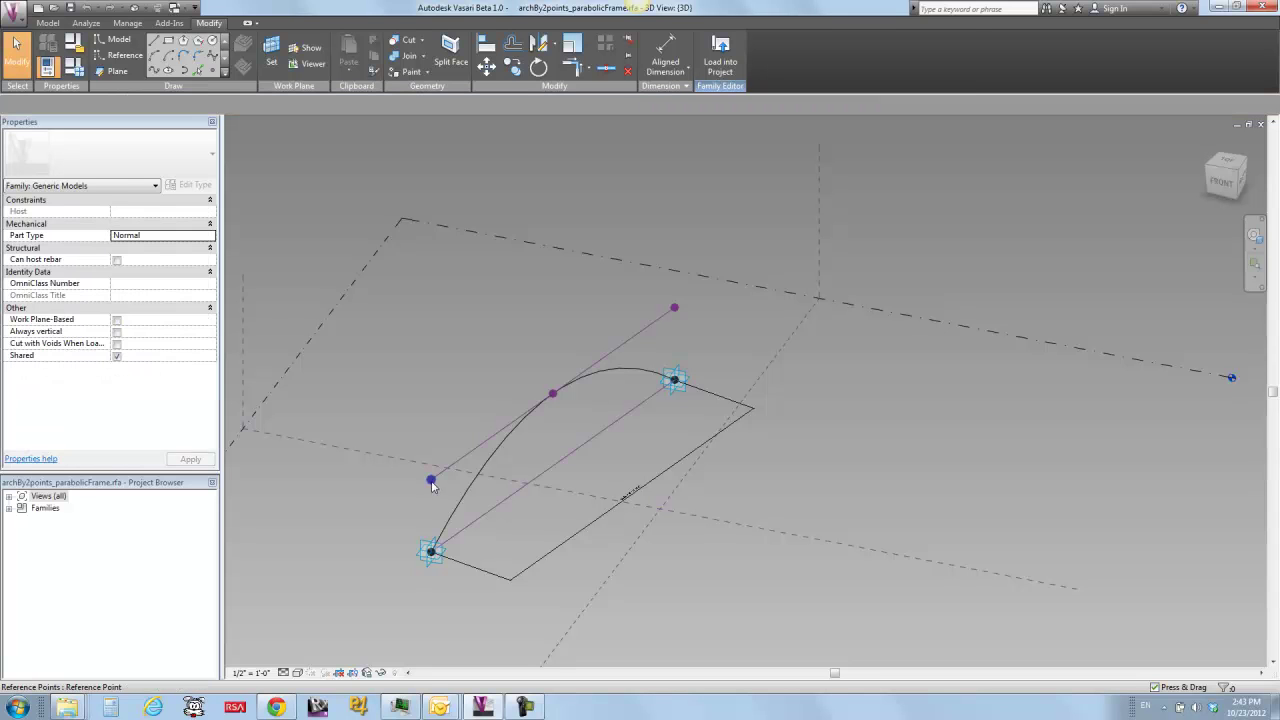
# Step: Associate the lower guide point's Offset with height and confirm height = length / 5
pyautogui.click(431, 481)
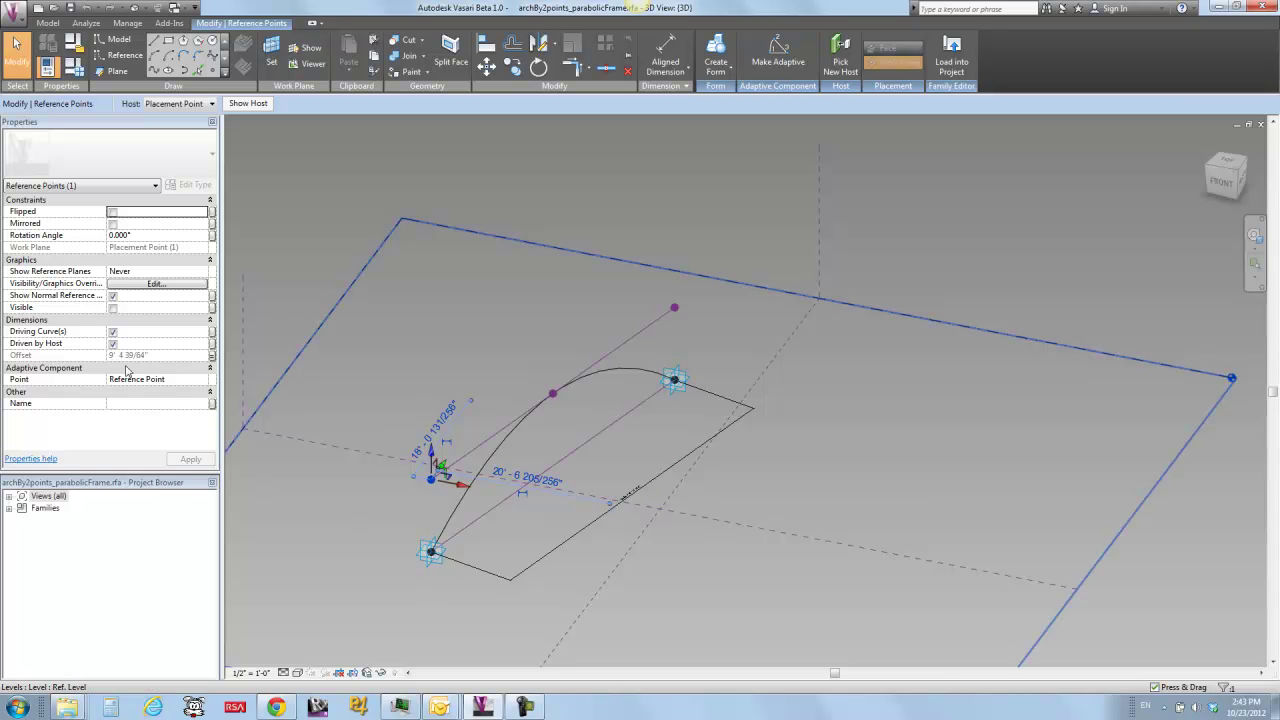
pyautogui.click(211, 357)
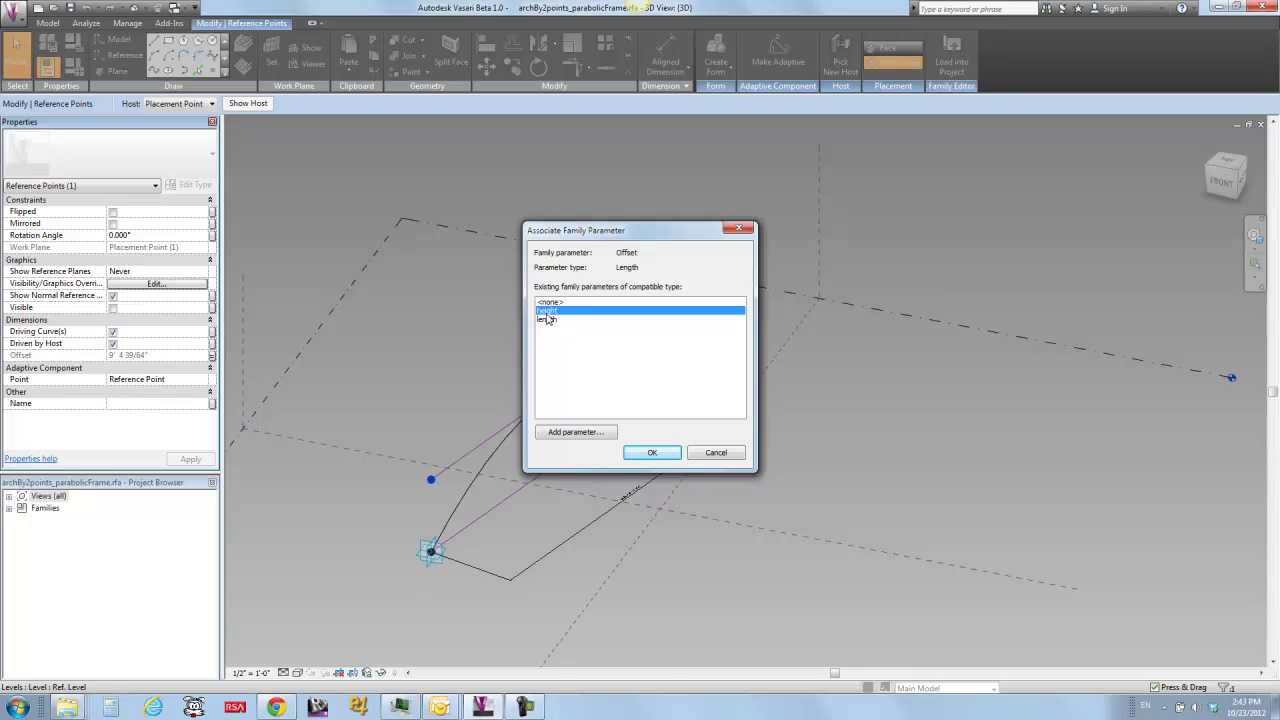
pyautogui.click(652, 452)
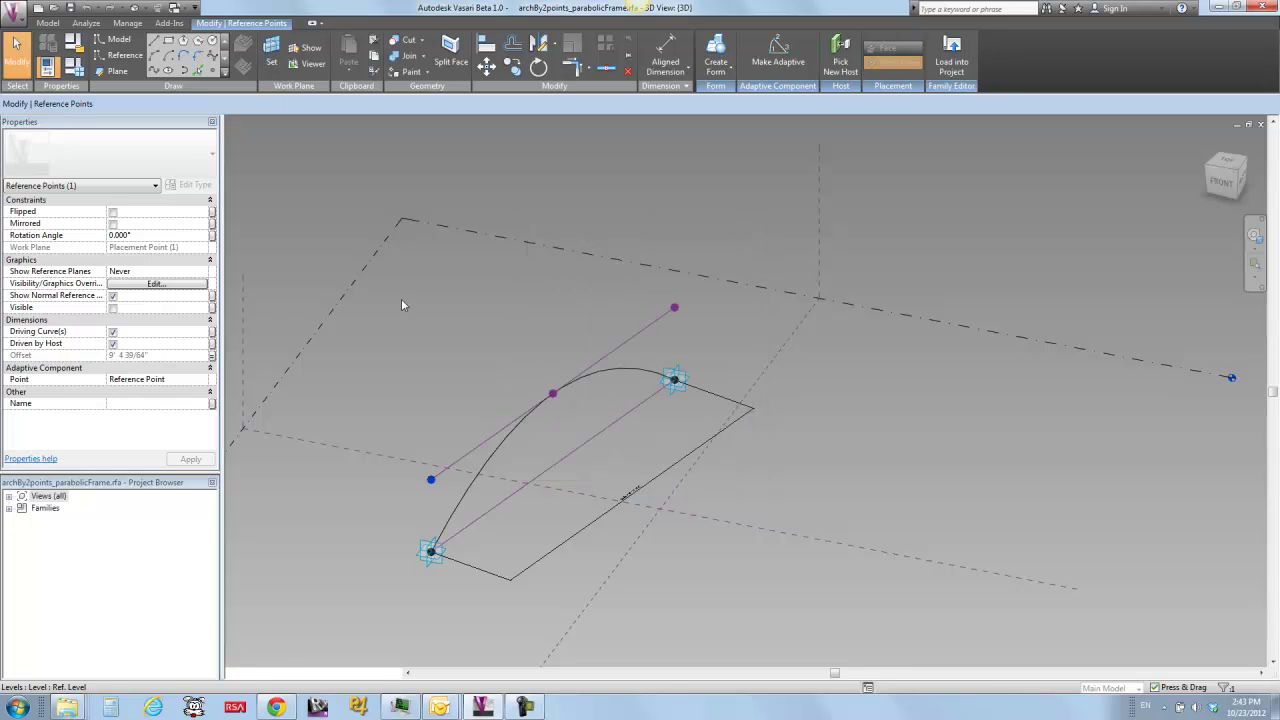
pyautogui.click(292, 210)
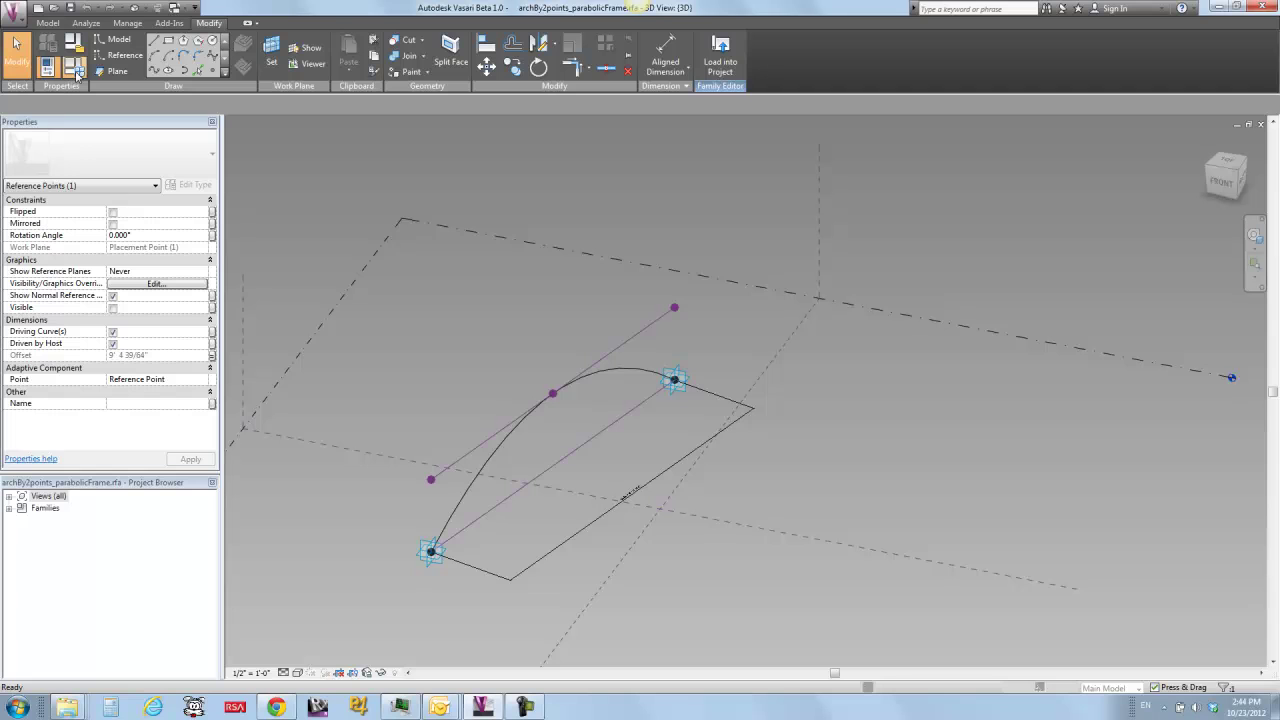
pyautogui.click(77, 73)
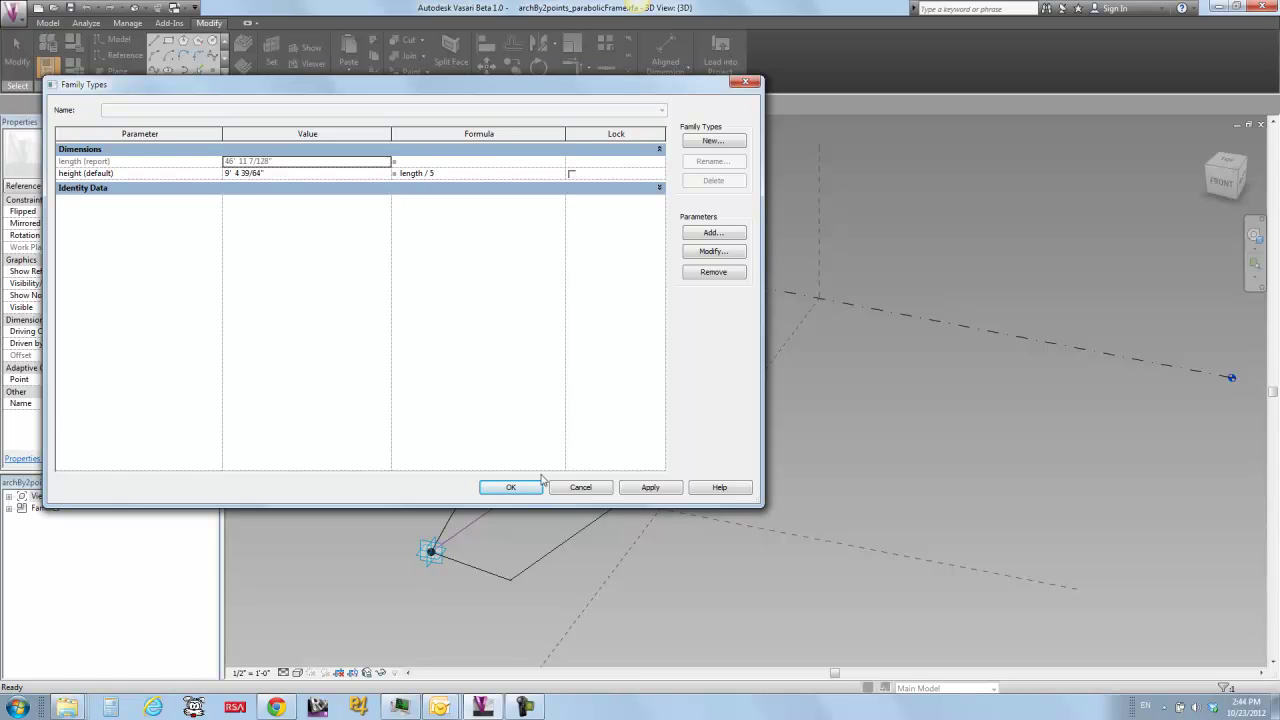
pyautogui.click(580, 487)
# Step: Inspect the arch curve with its lower guide line, then close the family's 3D view
pyautogui.click(571, 457)
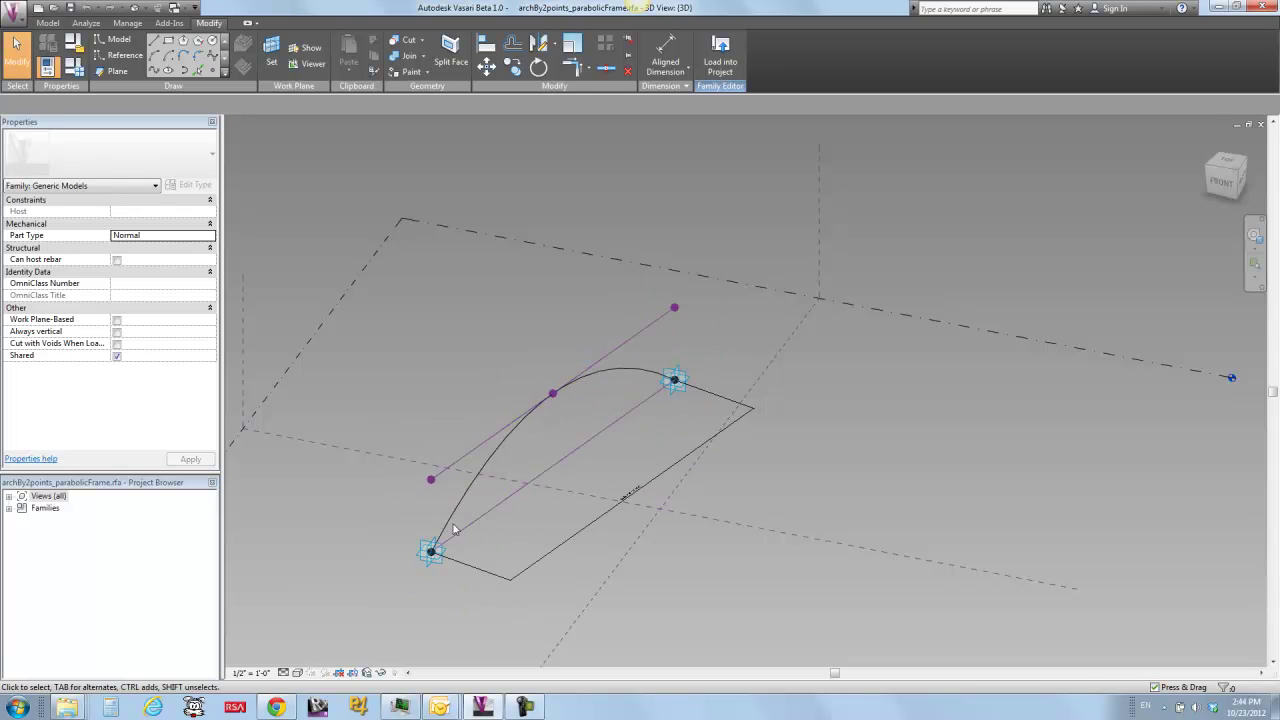
pyautogui.press('Tab')
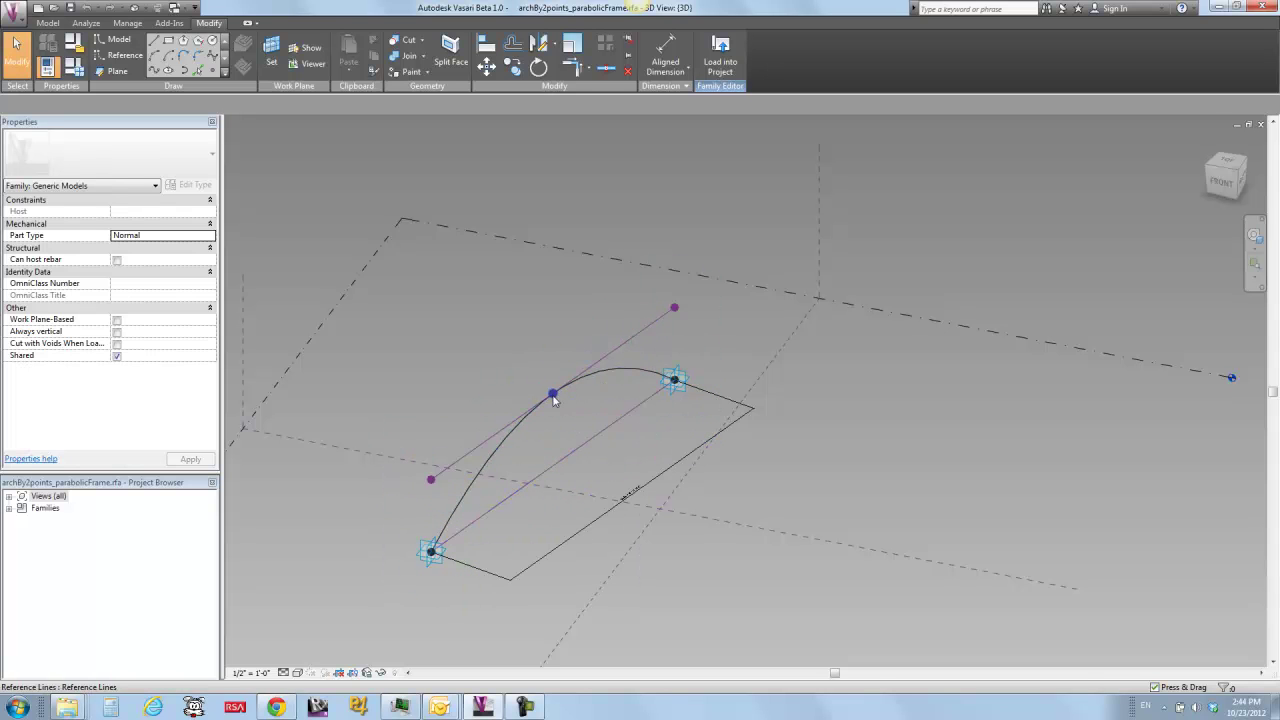
pyautogui.click(511, 424)
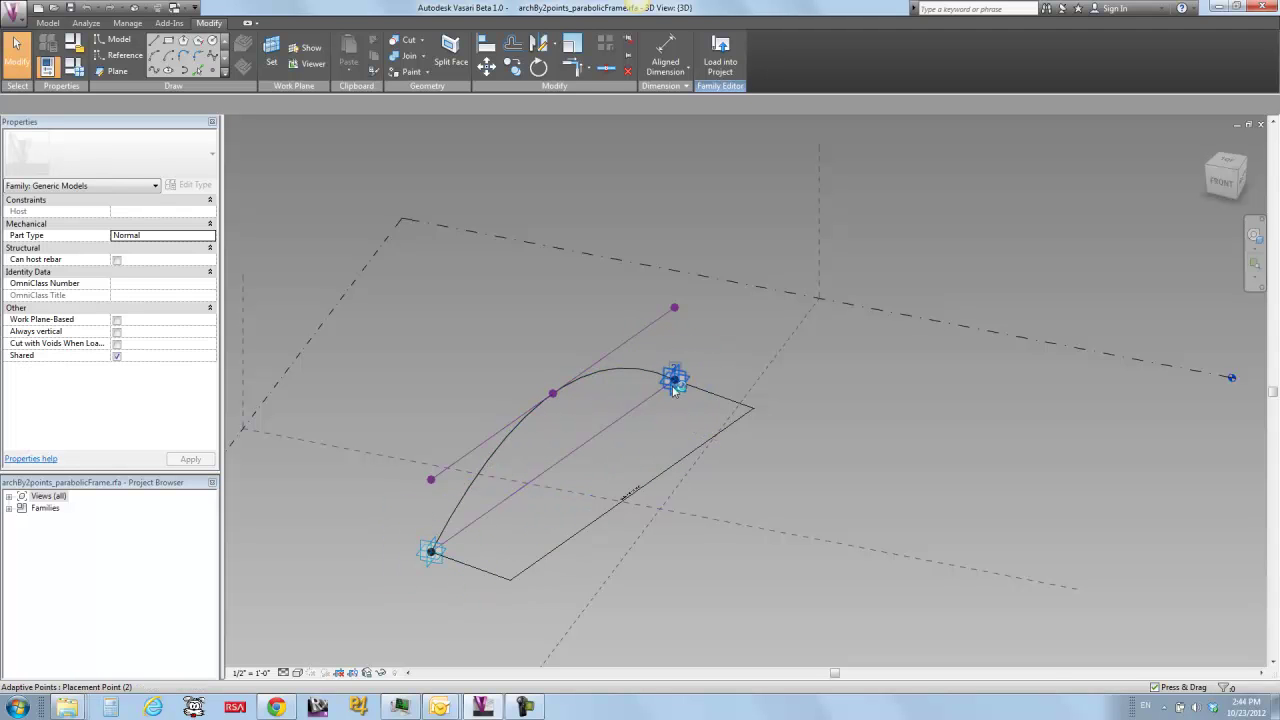
pyautogui.click(503, 471)
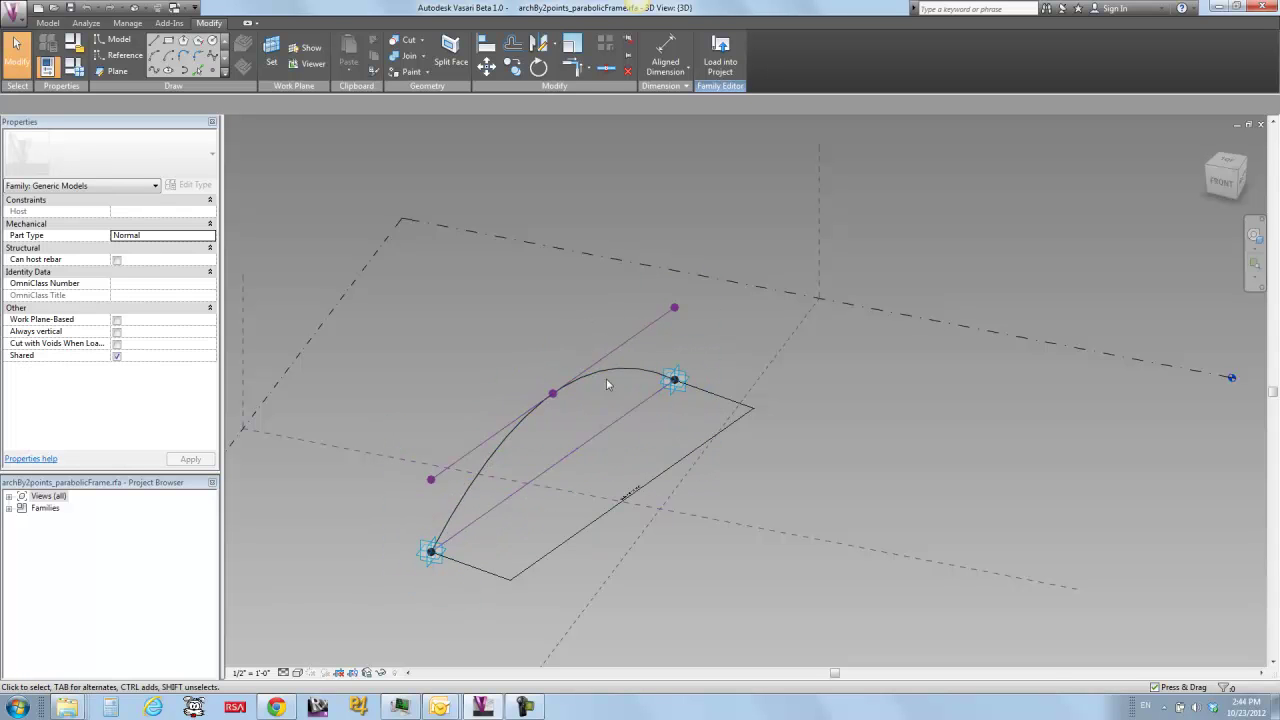
pyautogui.click(1262, 124)
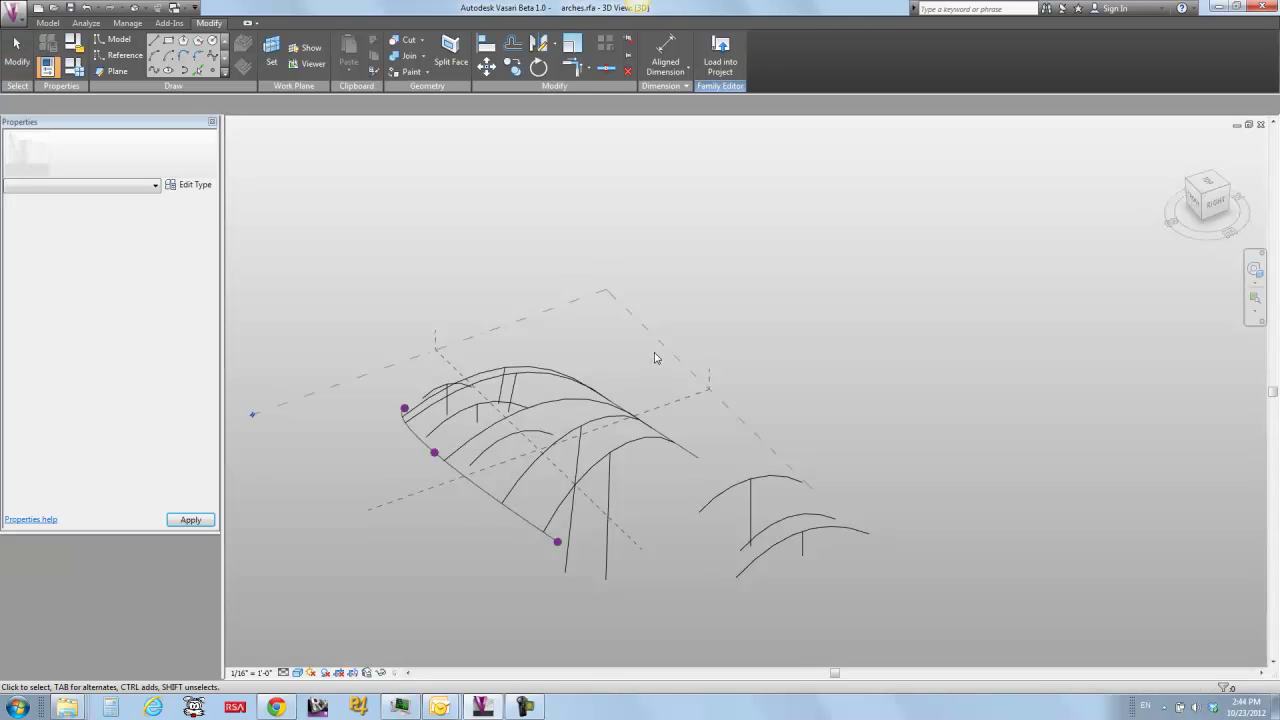
# Step: Select the archBy2points_arc instance in the mass to read its radius, length and height
pyautogui.click(600, 479)
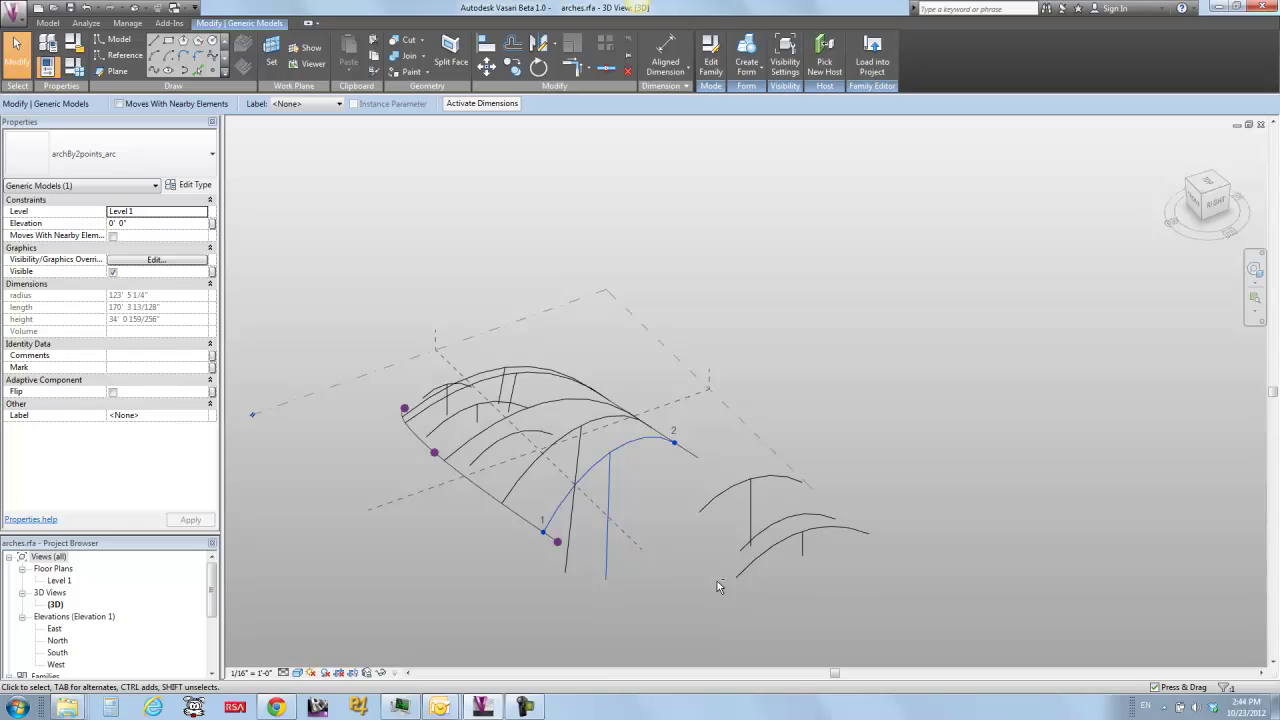
pyautogui.keyDown('shift'); pyautogui.moveTo(619, 577); pyautogui.dragTo(622, 511, button='middle'); pyautogui.keyUp('shift')
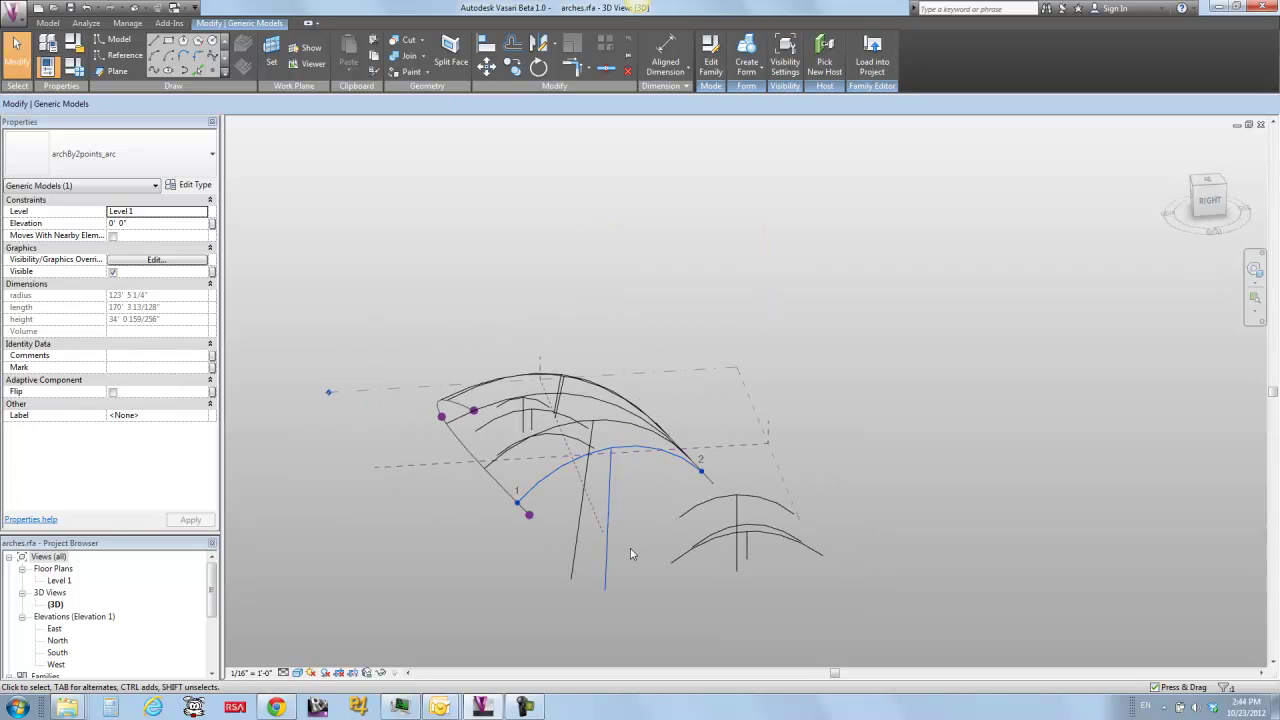
pyautogui.click(630, 548)
pyautogui.scroll(4, 630, 548)
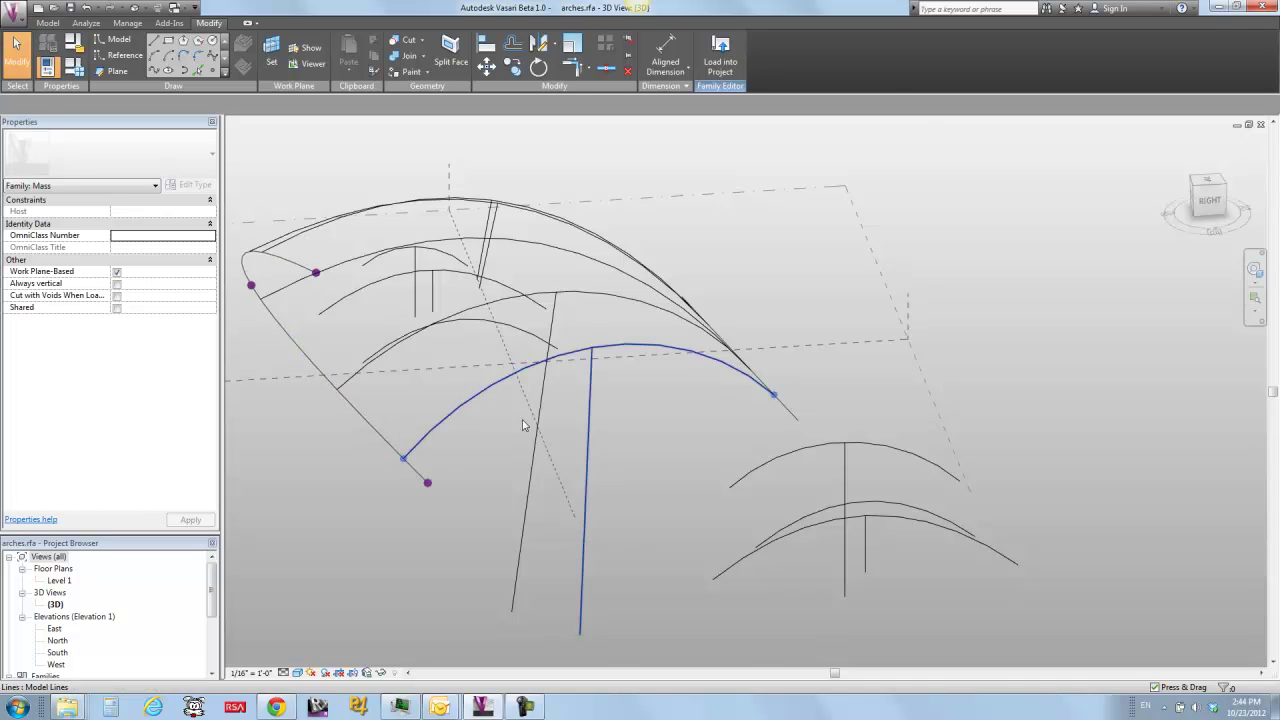
pyautogui.click(604, 368)
pyautogui.click(604, 368)
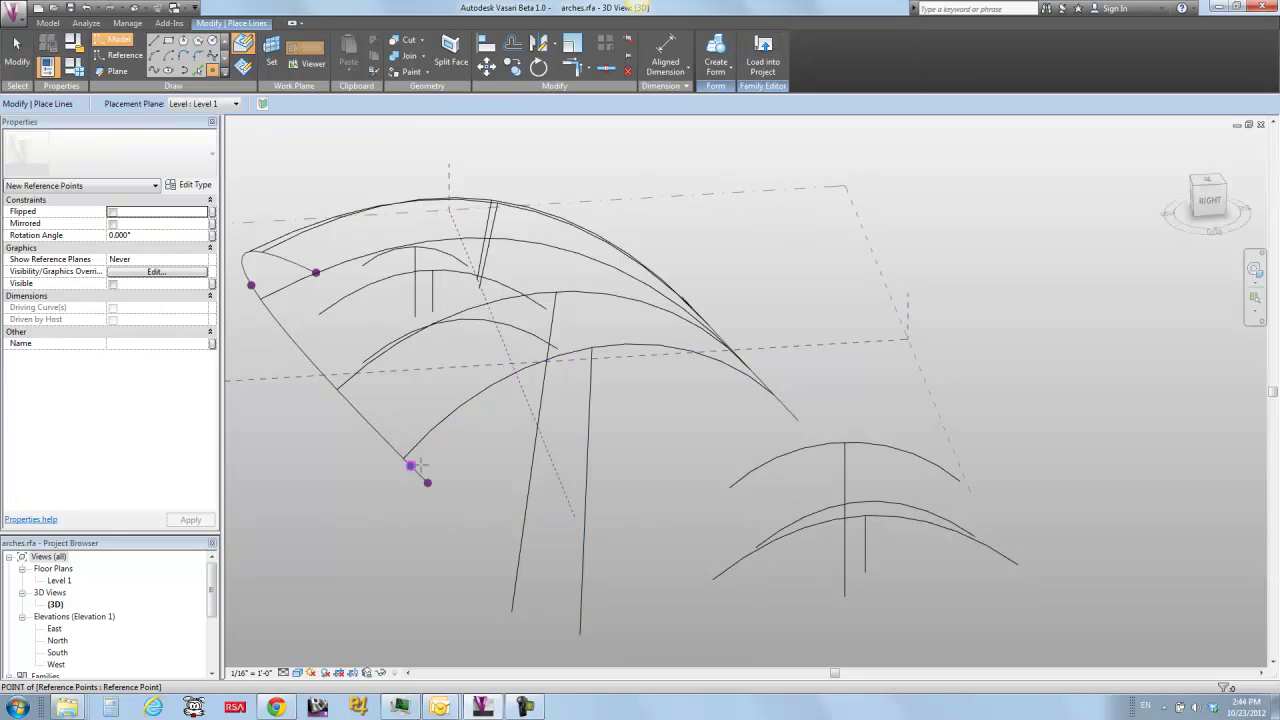
# Step: Review the archBy2points_arc type properties from the Project Browser families list
pyautogui.press('Escape')
pyautogui.press('Escape')
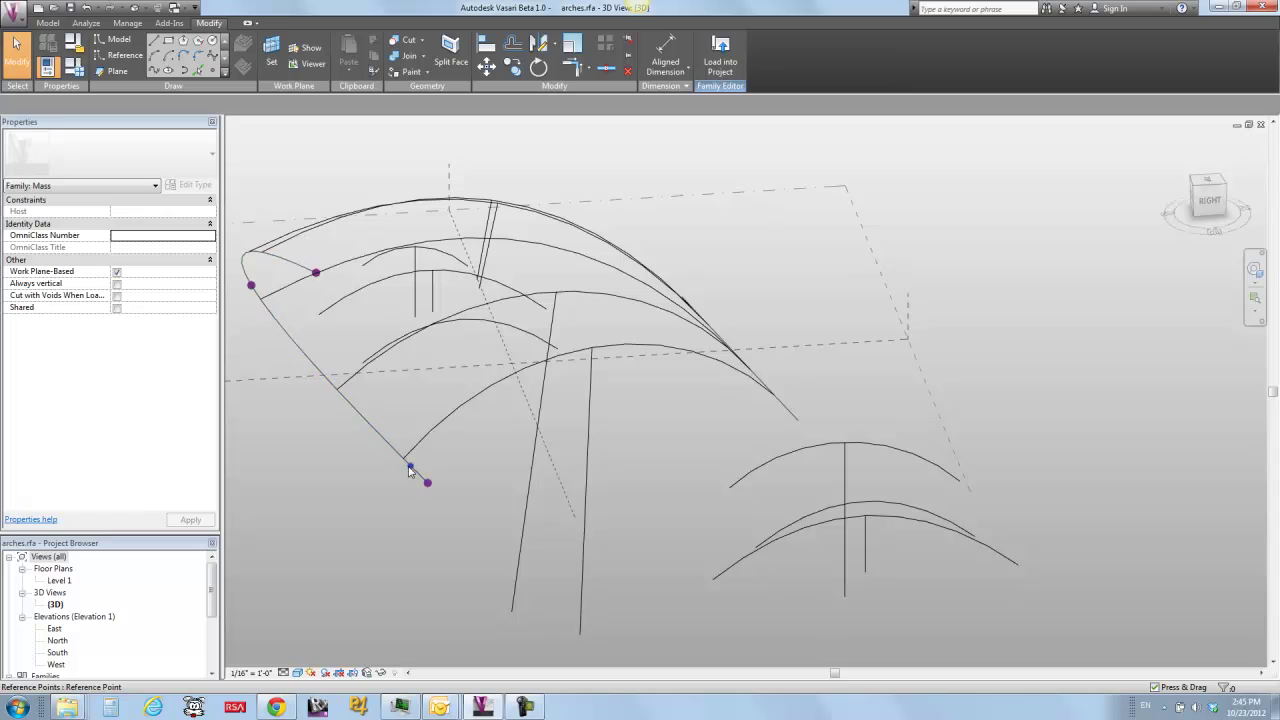
pyautogui.click(409, 467)
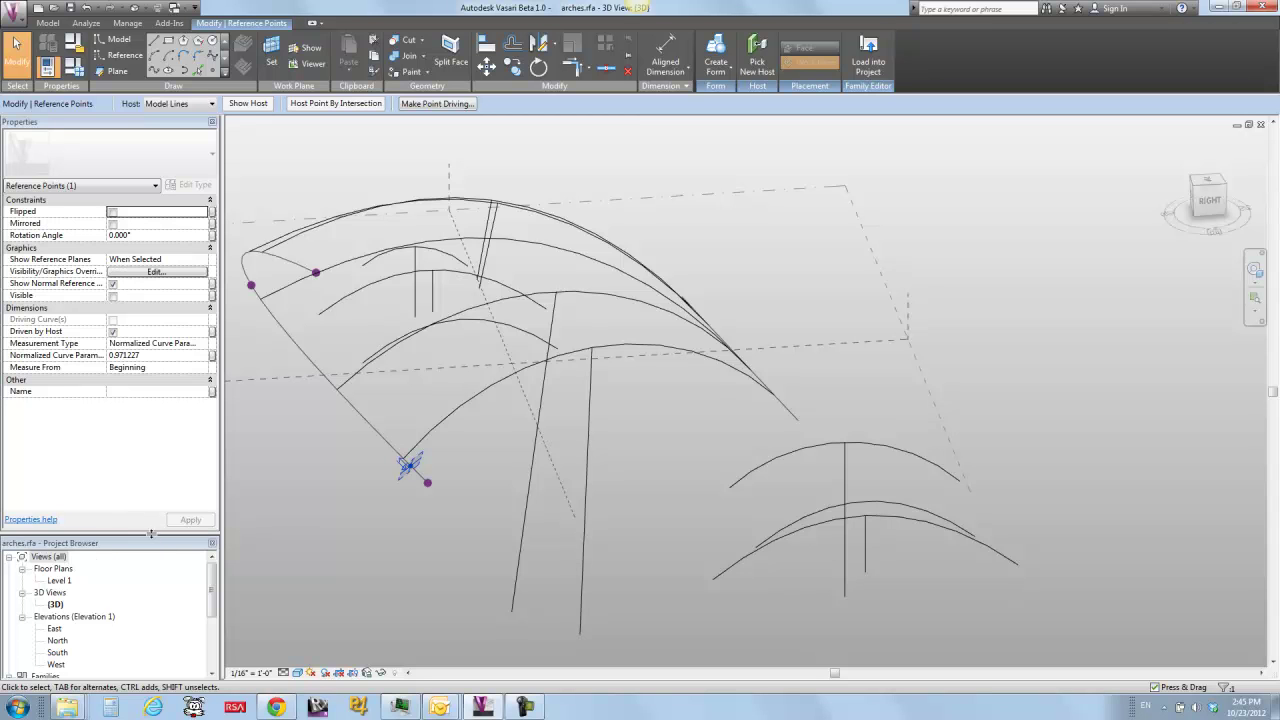
pyautogui.moveTo(151, 533); pyautogui.dragTo(150, 334)
pyautogui.click(103, 572)
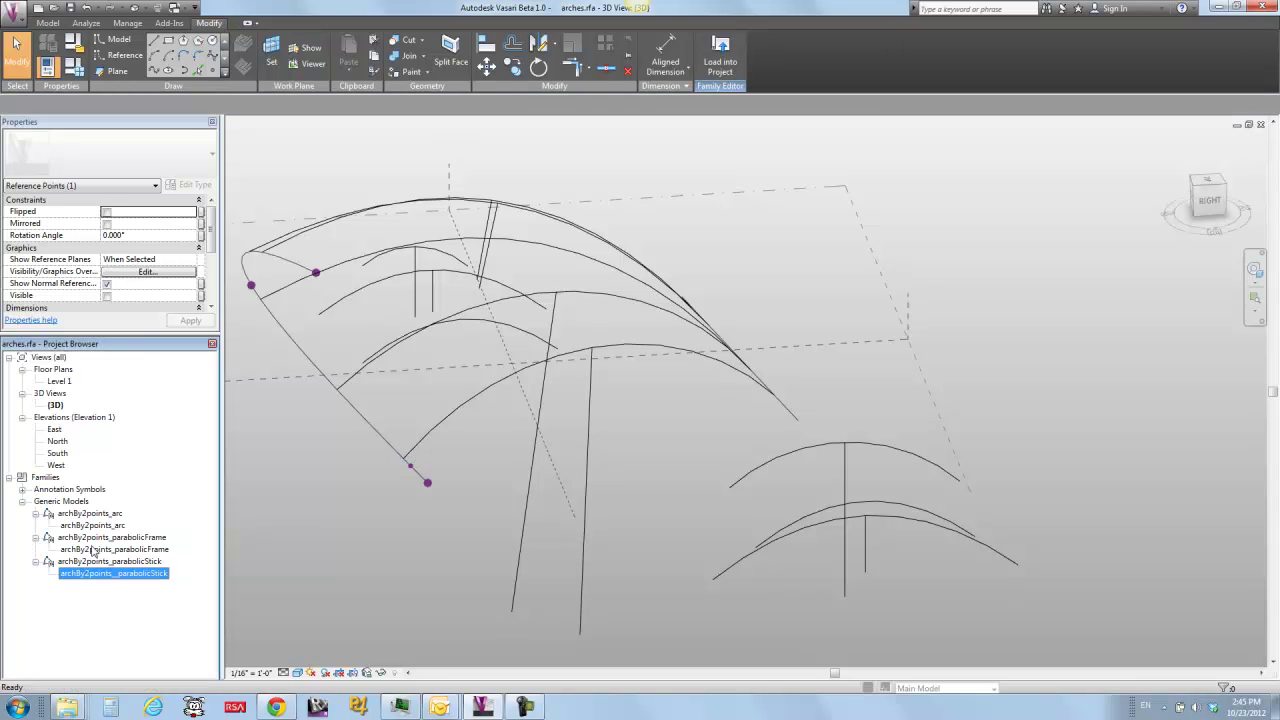
pyautogui.click(90, 525)
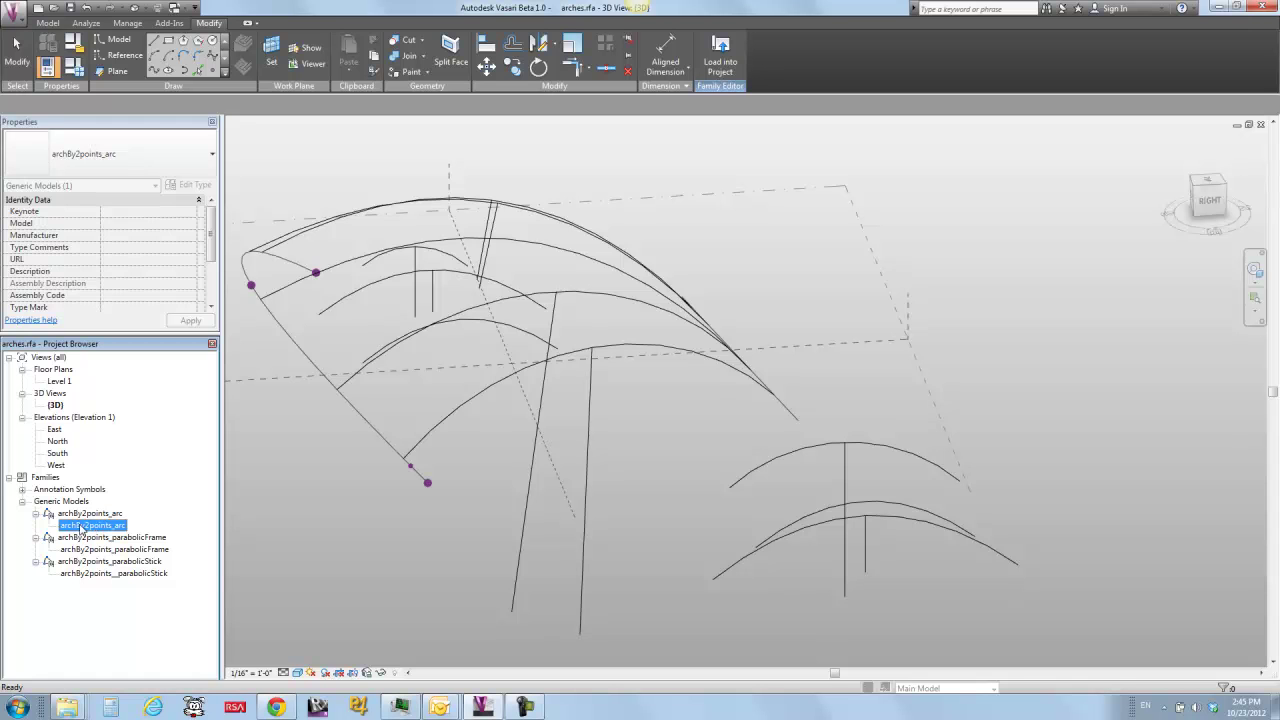
pyautogui.doubleClick(81, 527)
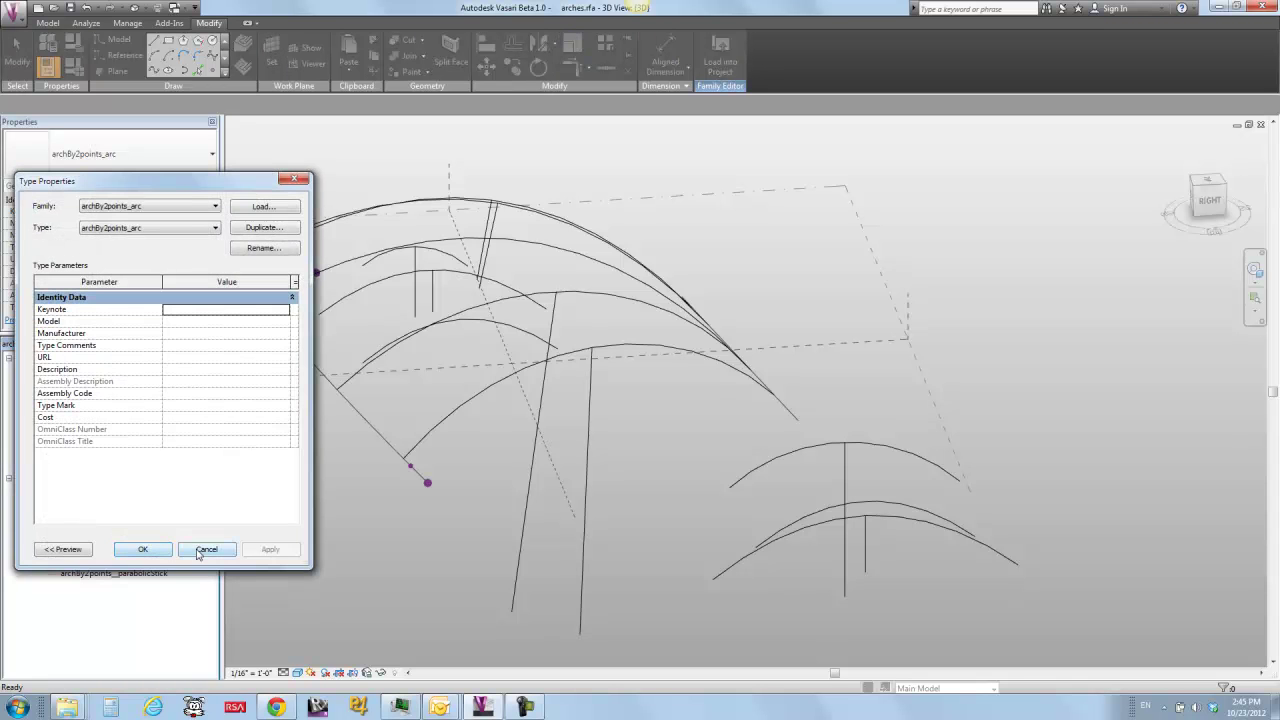
pyautogui.click(203, 545)
# Step: Set the dashed reference plane as work plane and drag a new archBy2points_arc onto it
pyautogui.click(271, 55)
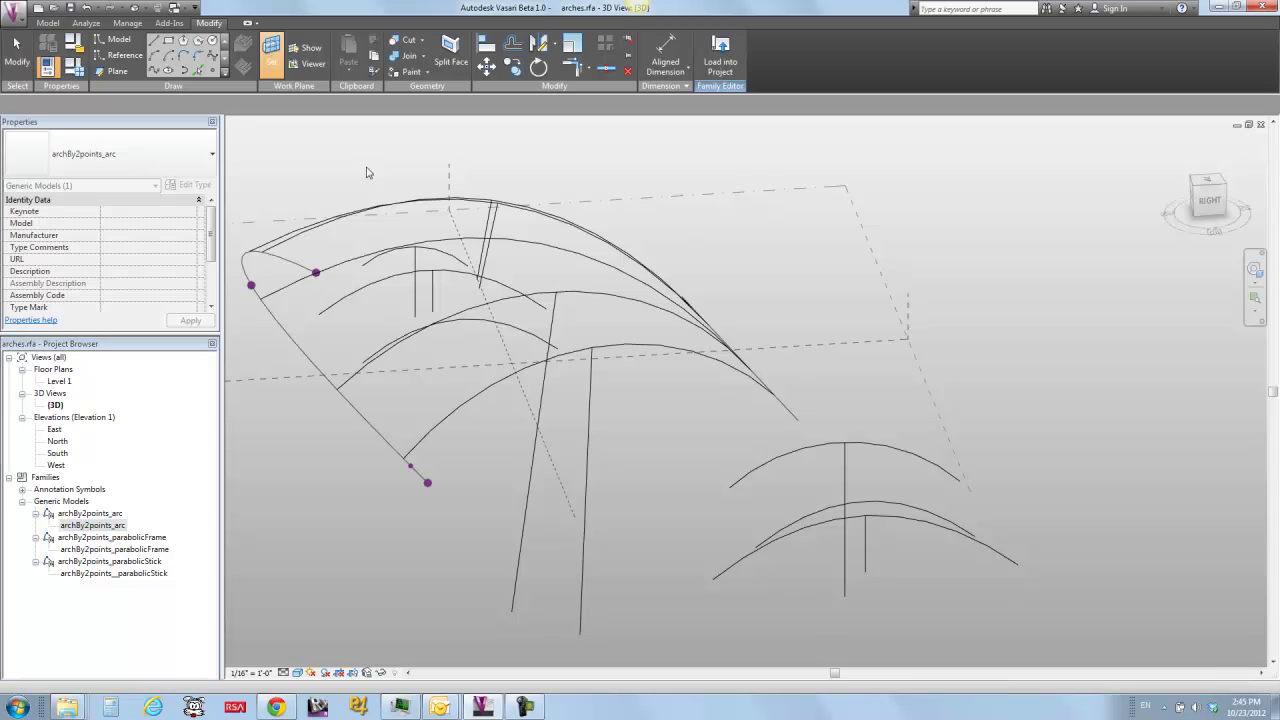
pyautogui.click(860, 350)
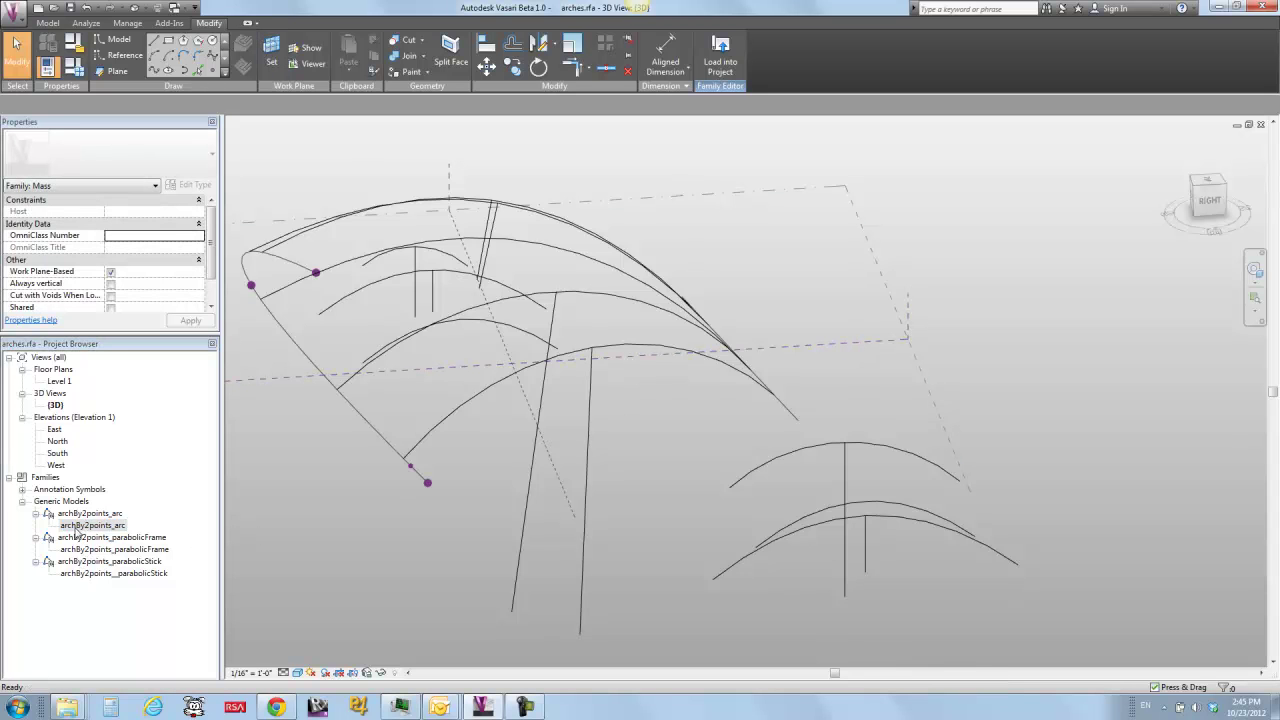
pyautogui.moveTo(80, 527); pyautogui.dragTo(866, 352)
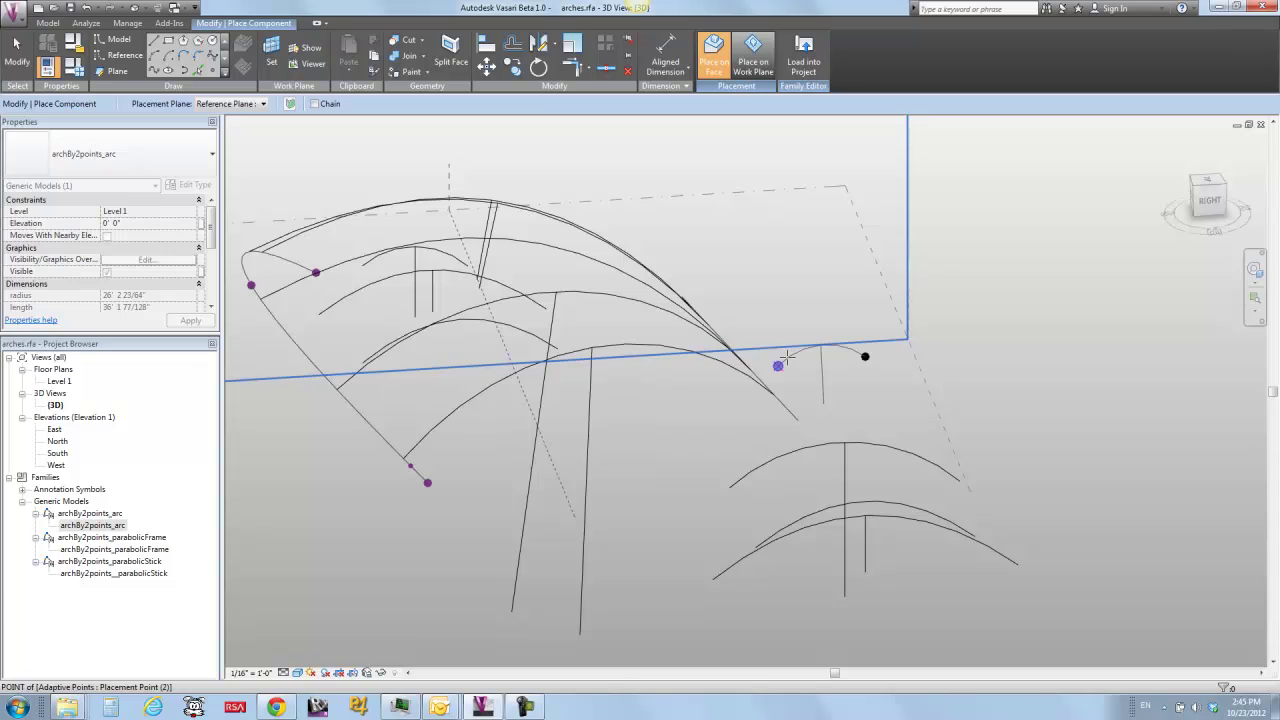
# Step: Finish placing the new arch and add a radius dimension (25' 7 21/32") to the small arc
pyautogui.click(776, 364)
pyautogui.press('Escape')
pyautogui.press('Escape')
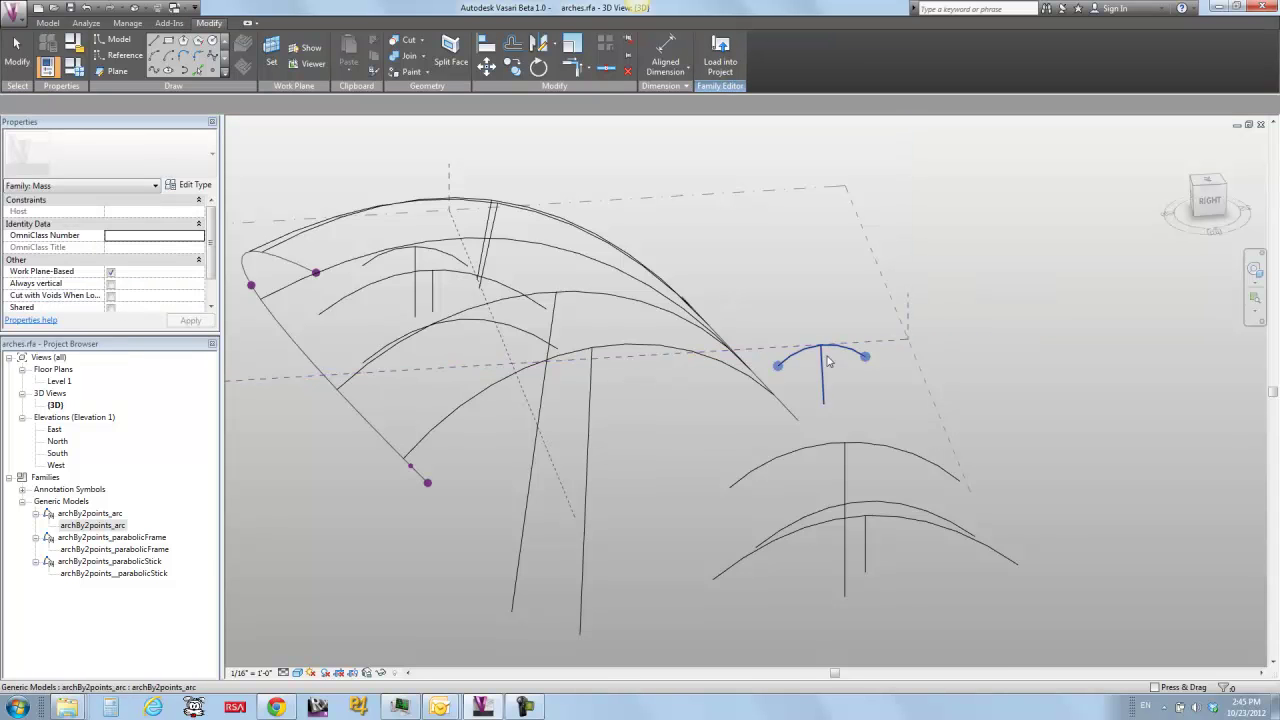
pyautogui.scroll(4, 835, 363)
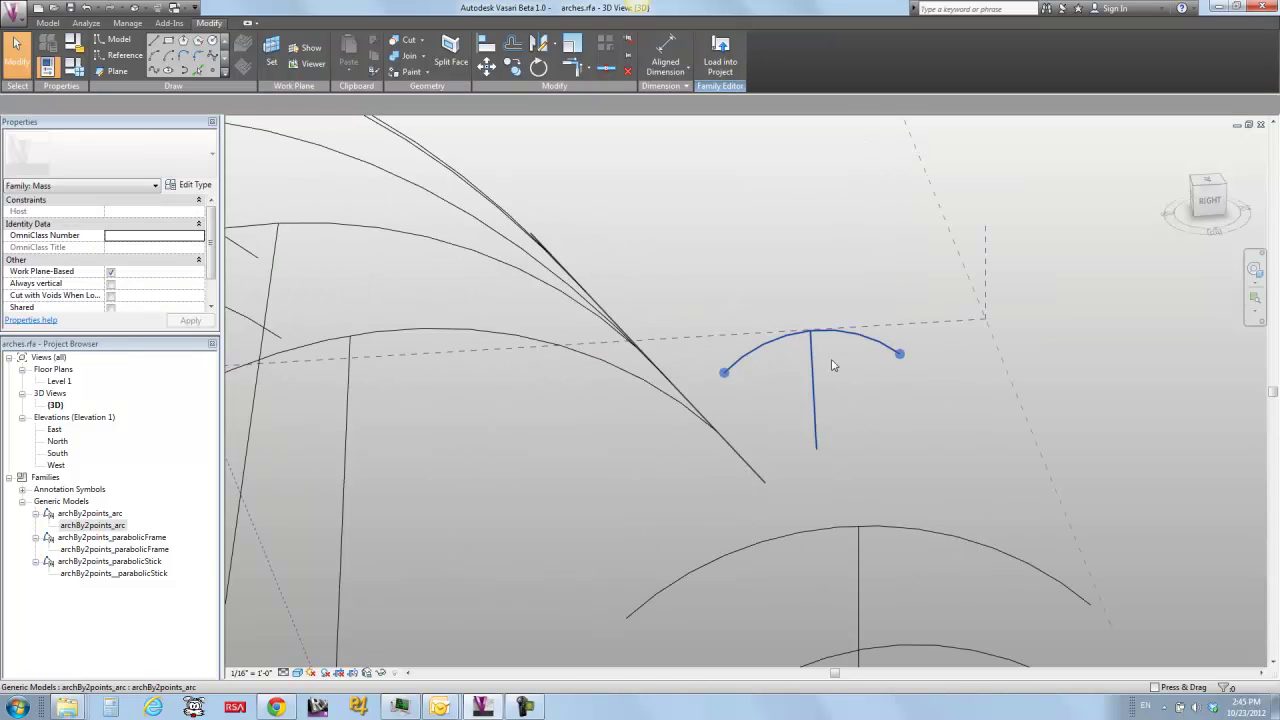
pyautogui.click(667, 68)
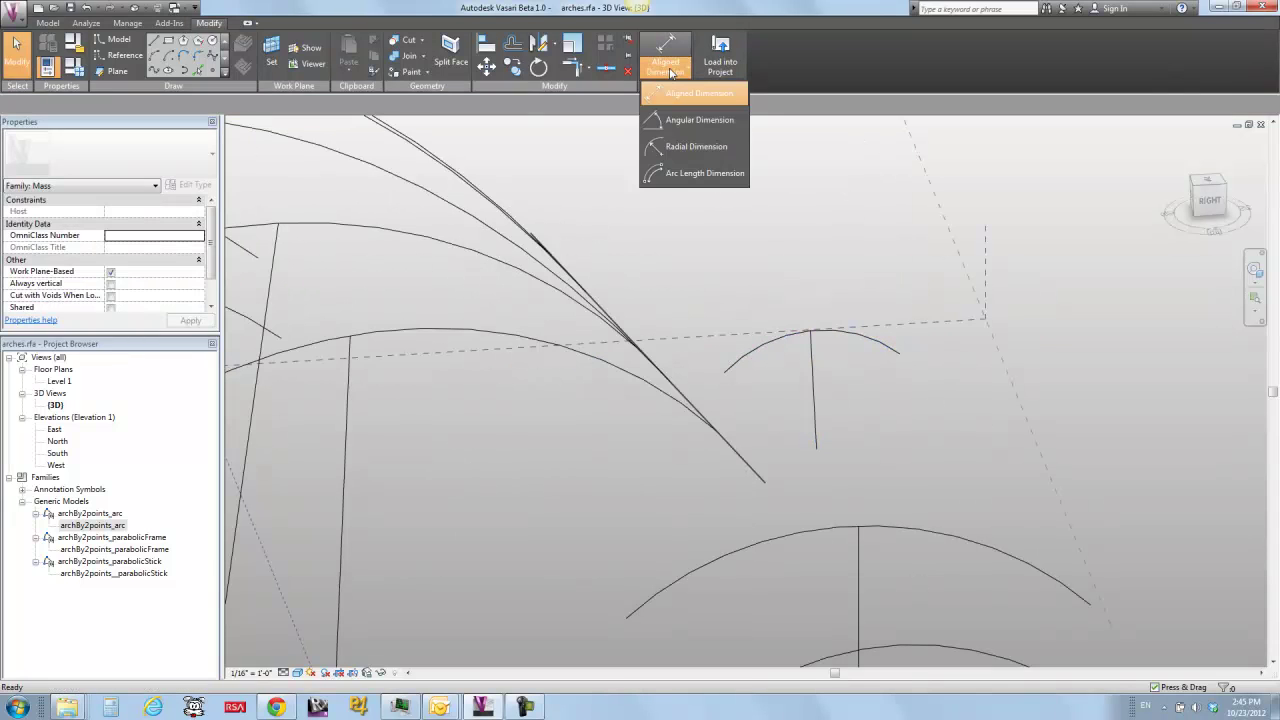
pyautogui.click(677, 148)
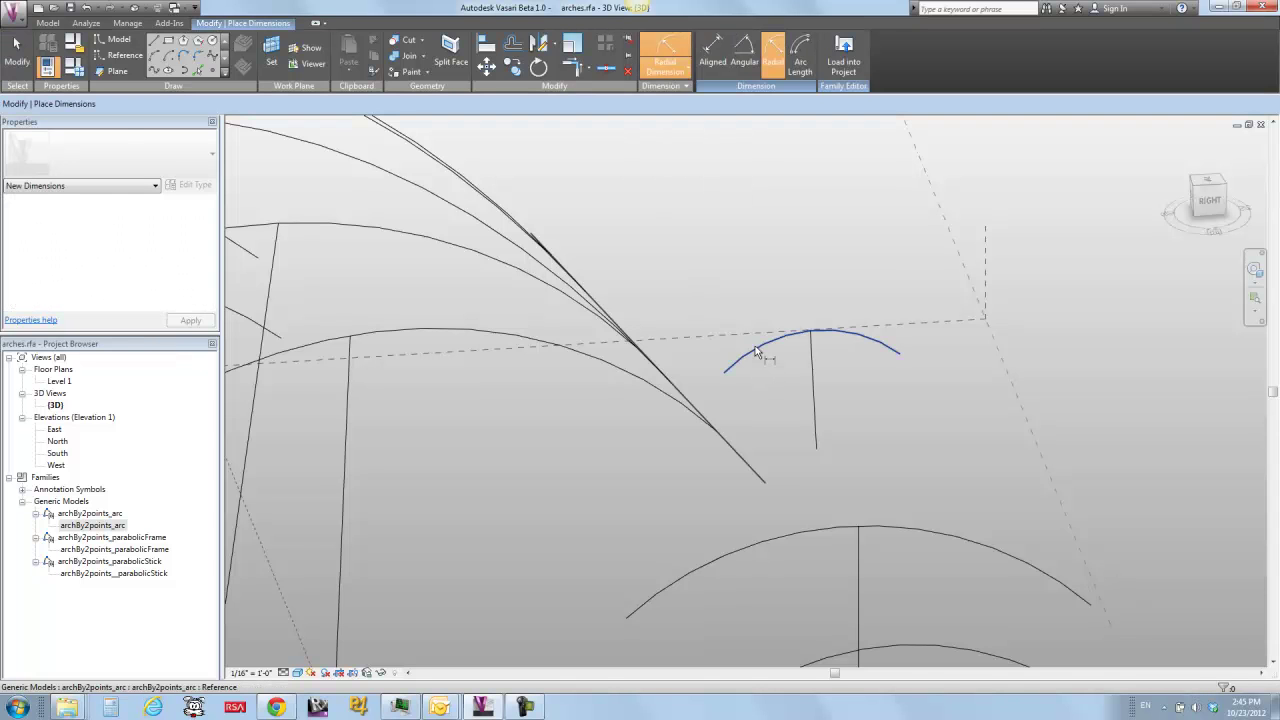
pyautogui.click(770, 343)
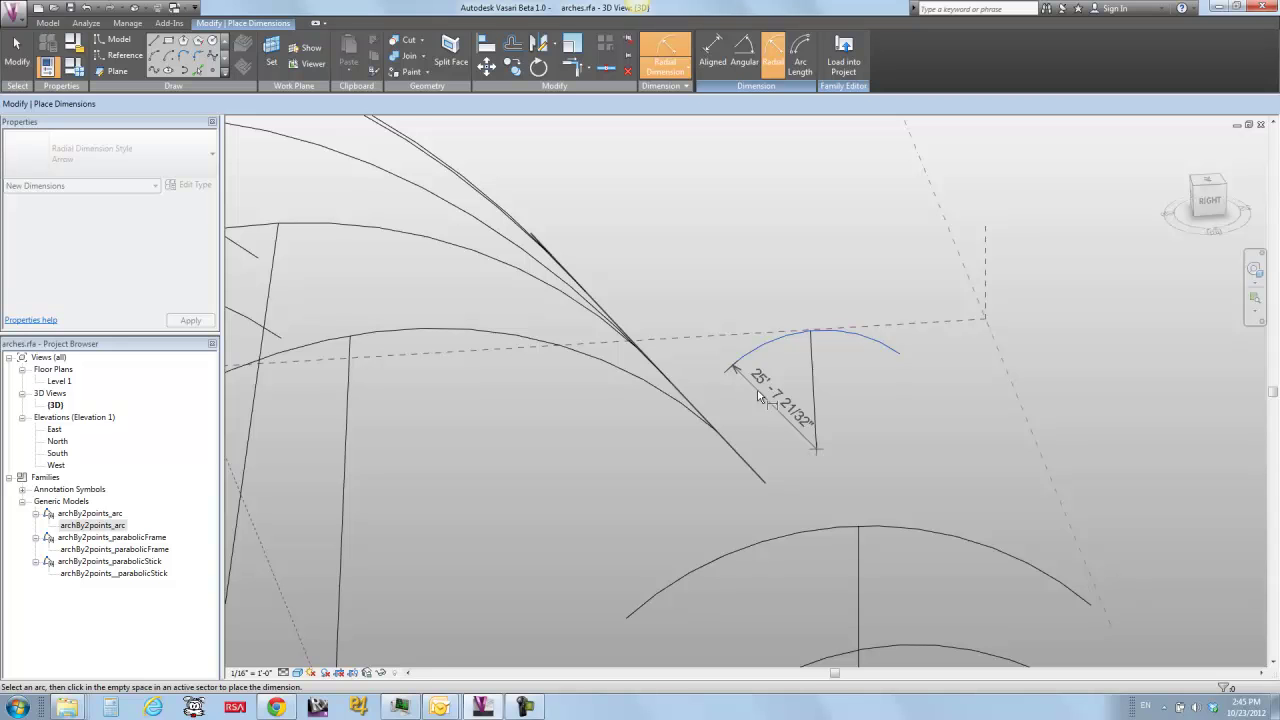
pyautogui.click(858, 390)
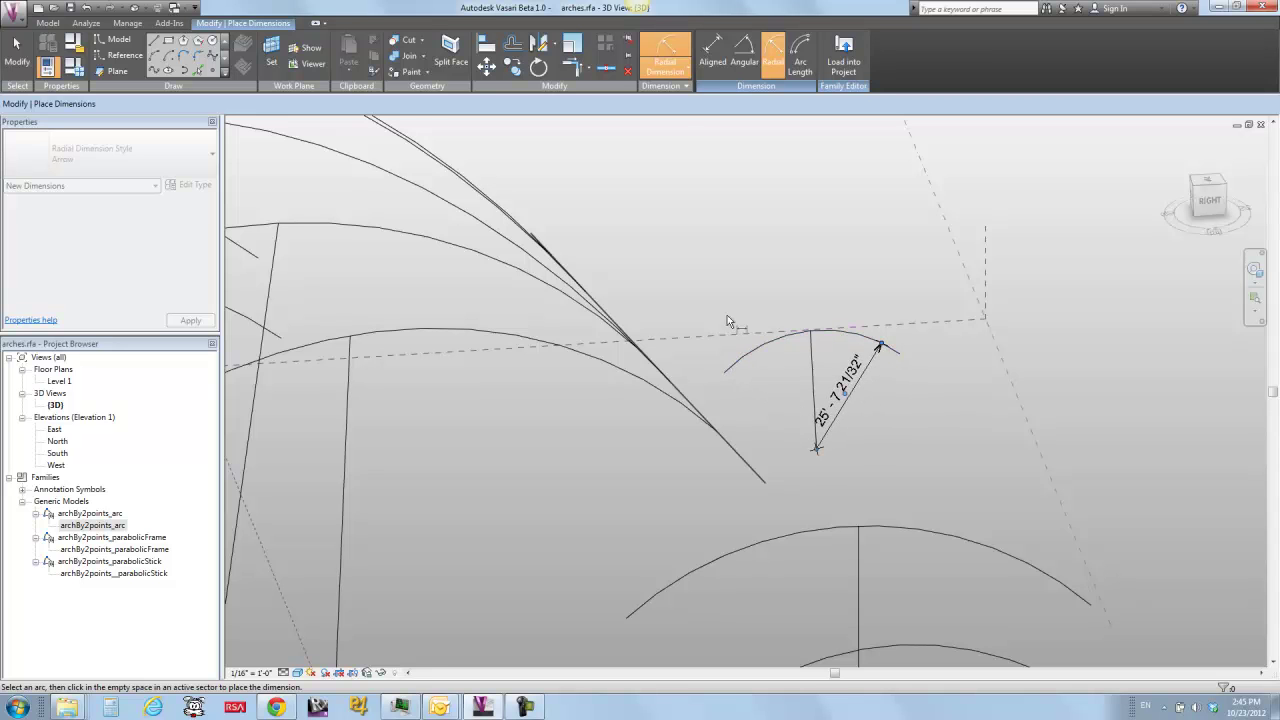
# Step: Select the small two-point arc family instance in the arches mass
pyautogui.click(17, 50)
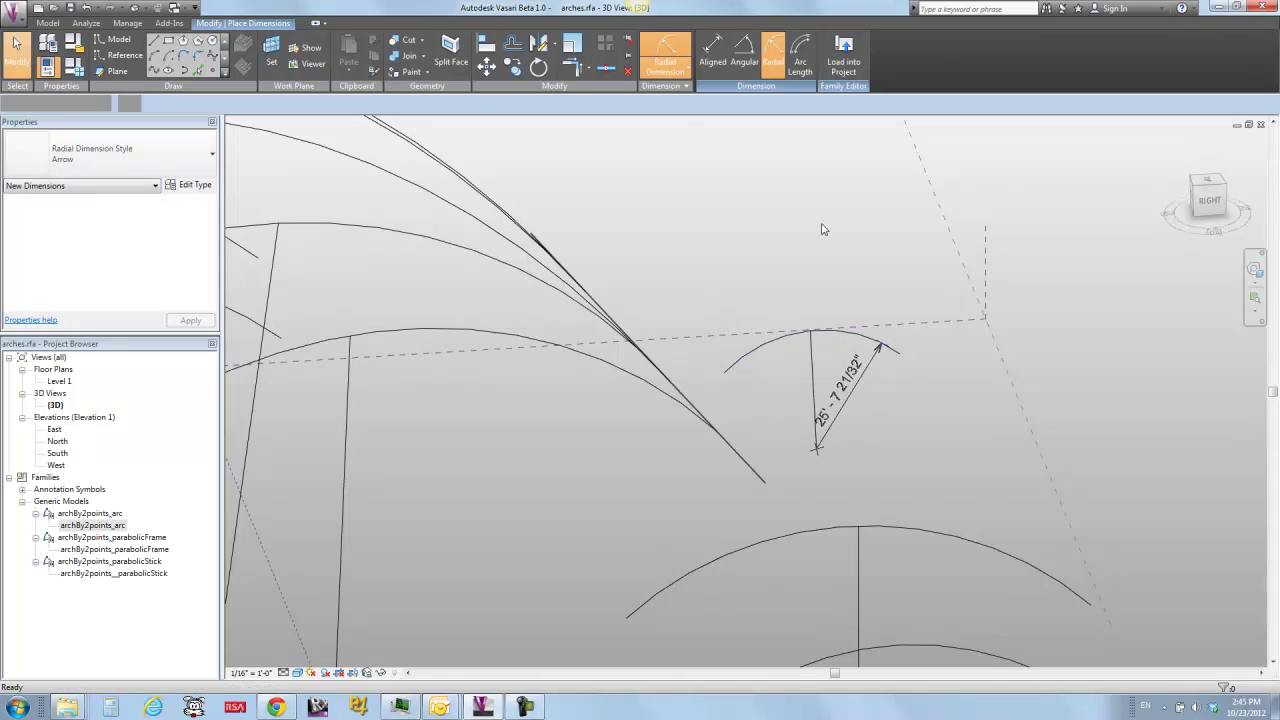
pyautogui.click(754, 357)
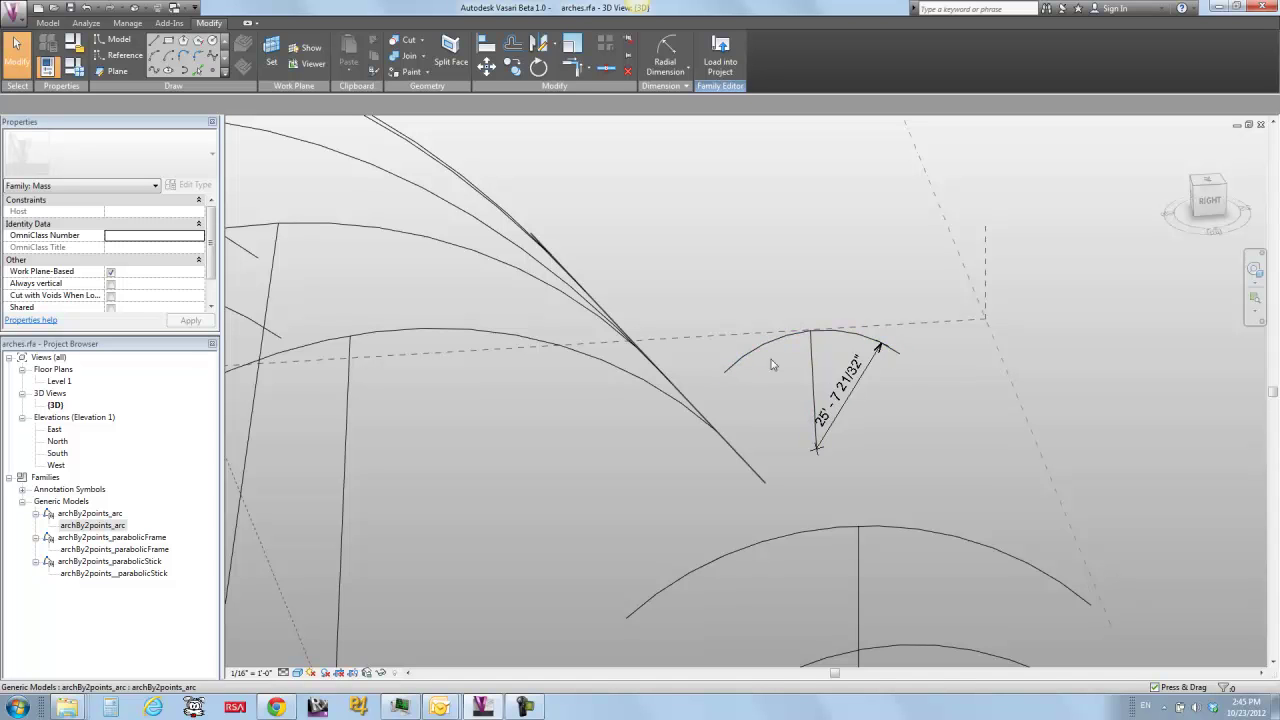
pyautogui.click(813, 368)
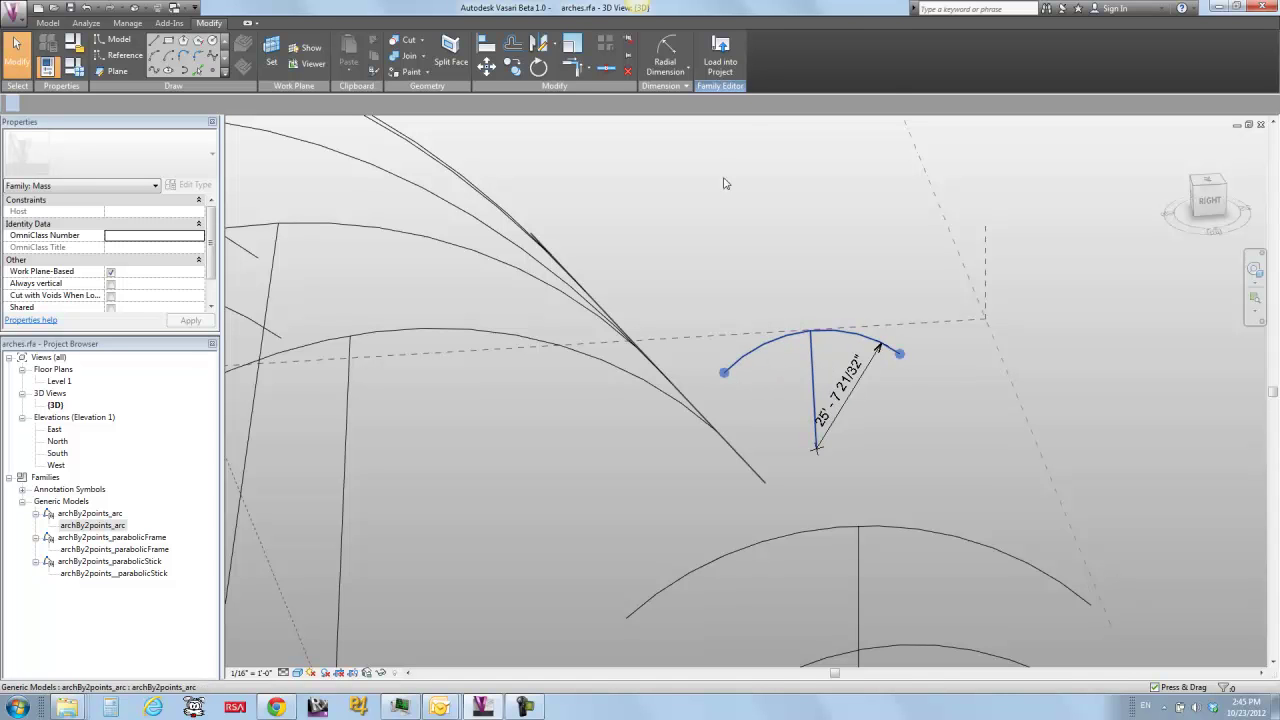
# Step: Edit archBy2points_arc, orbit it, and pick the nested arc using Tab to cycle elements
pyautogui.doubleClick(810, 331)
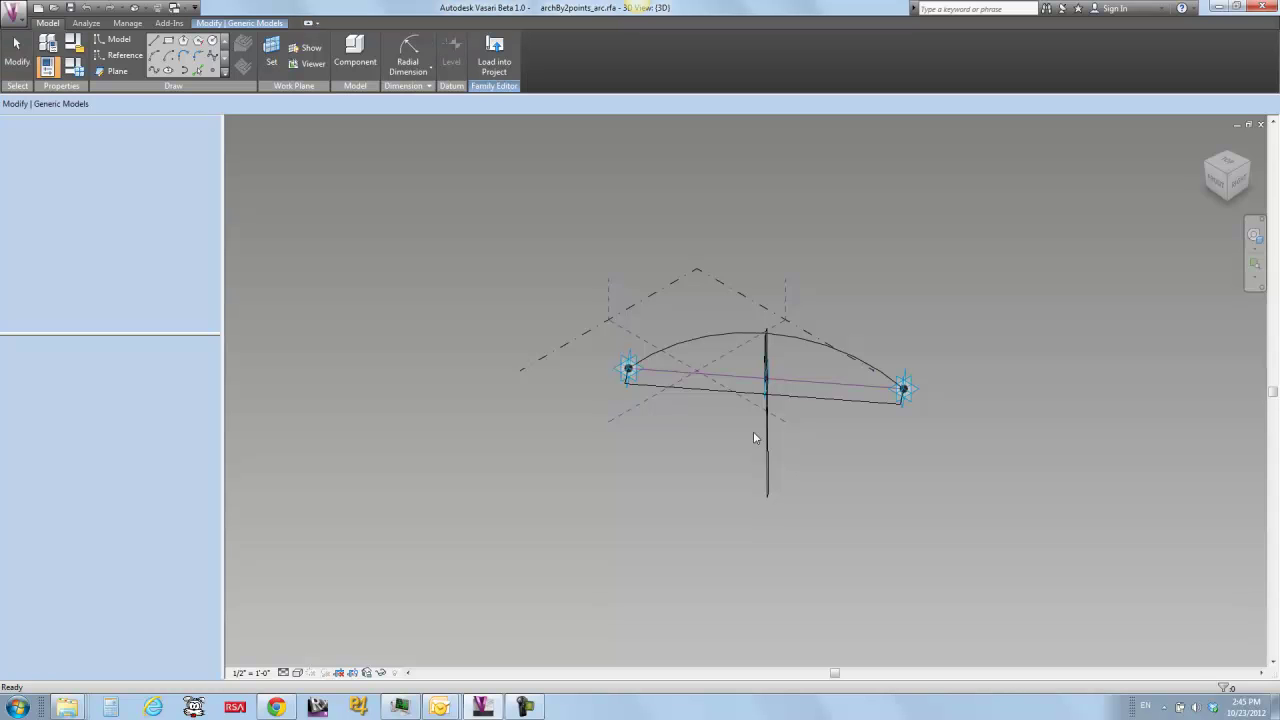
pyautogui.moveTo(863, 420); pyautogui.dragTo(846, 423)
pyautogui.click(715, 338)
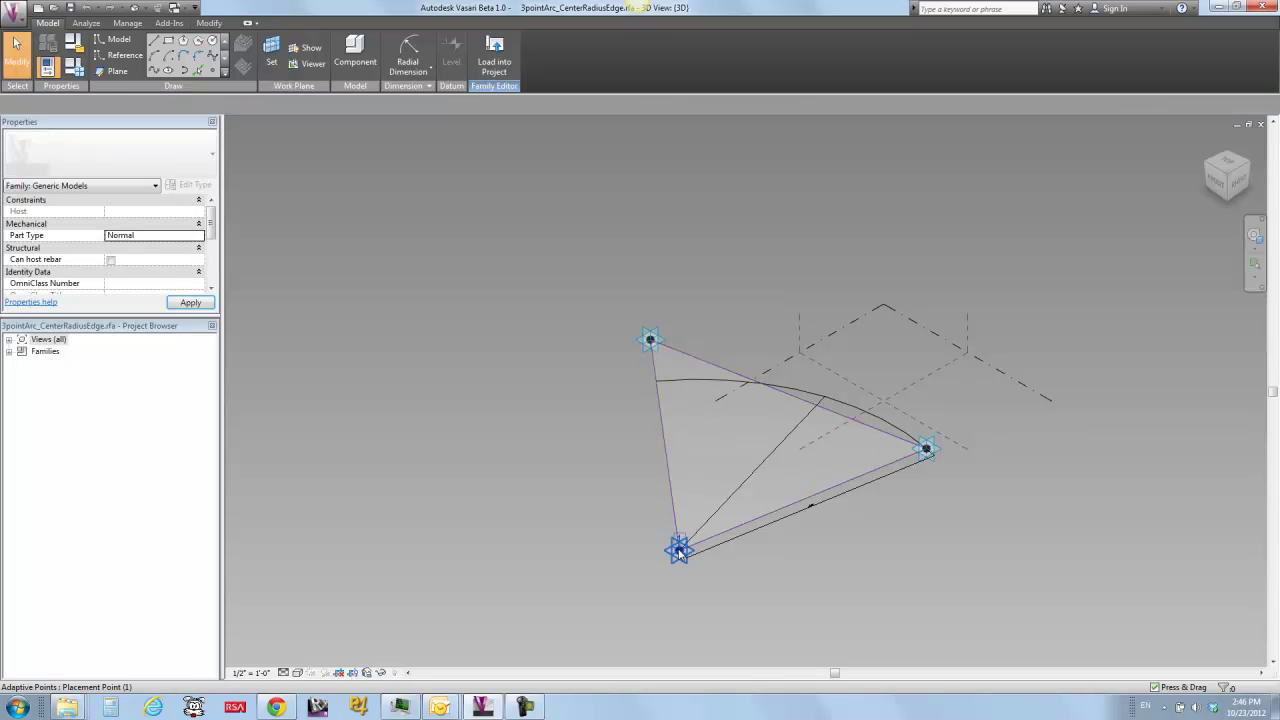
pyautogui.press('Tab')
pyautogui.press('Tab')
pyautogui.press('Tab')
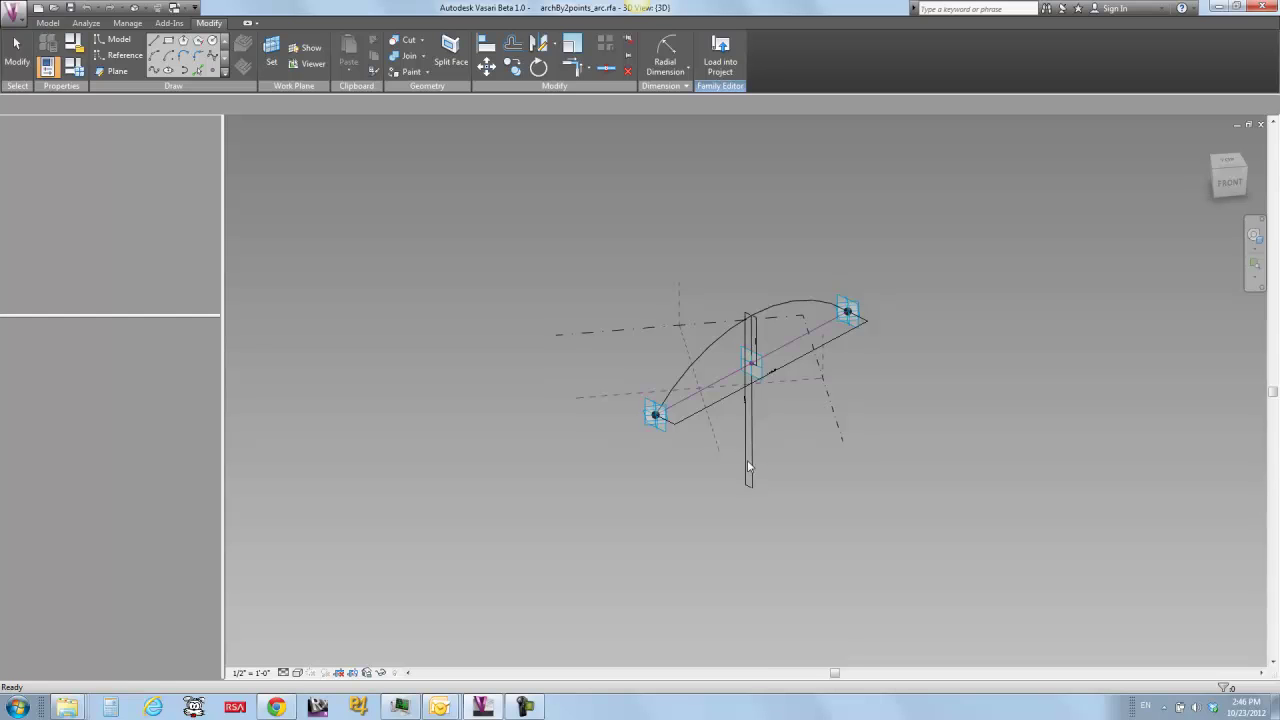
# Step: Delete the nested 3pointArc_CenterRadiusEdge arc and bring up Family Types showing the radius formula
pyautogui.click(724, 340)
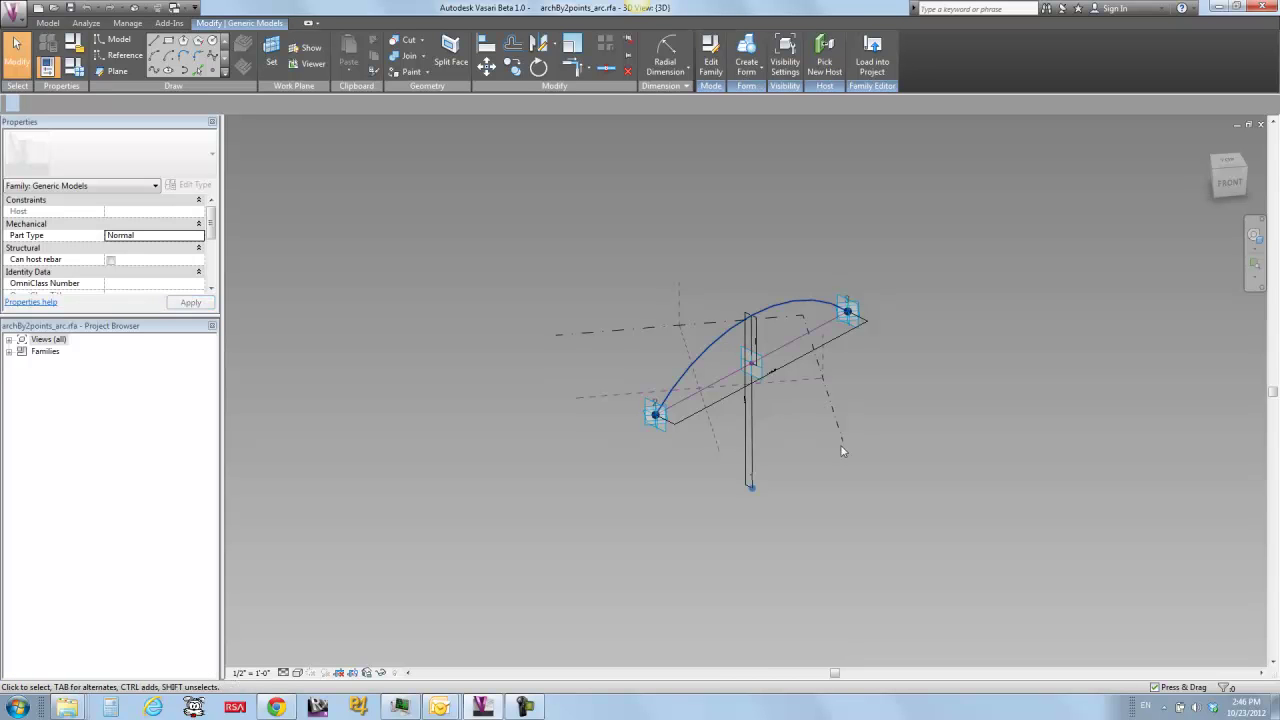
pyautogui.scroll(5, 693, 357)
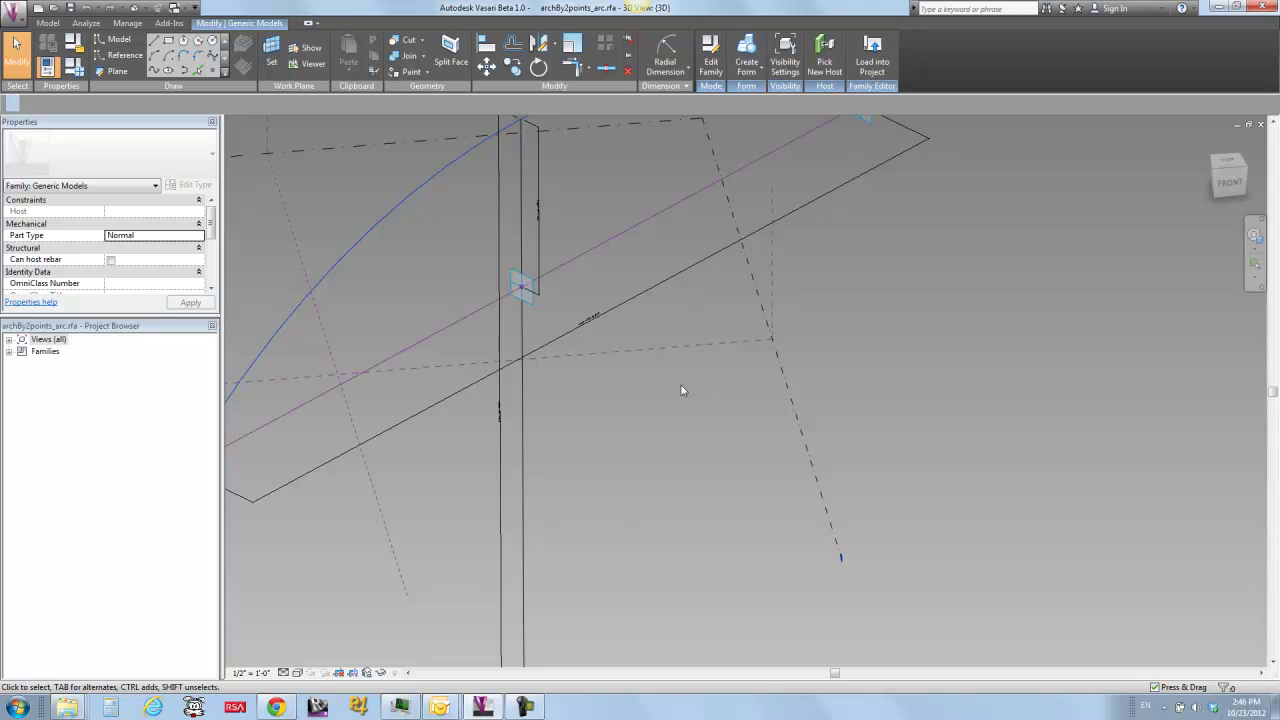
pyautogui.scroll(-5, 681, 397)
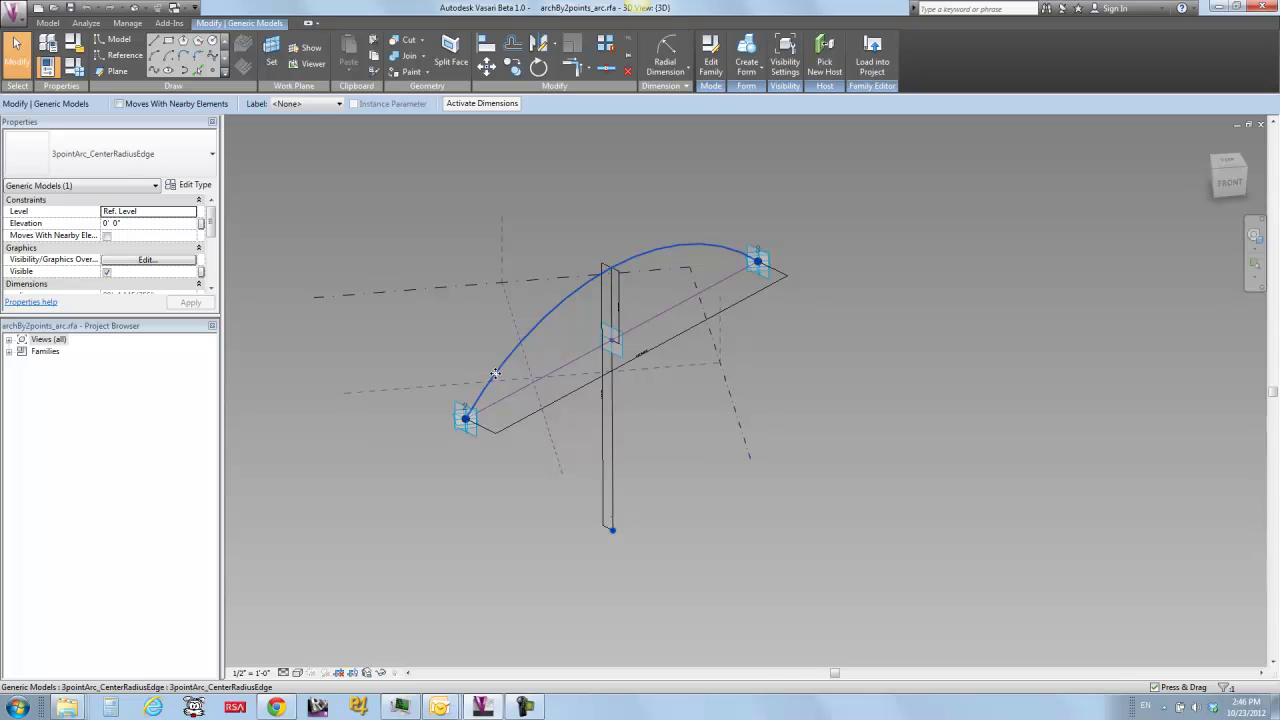
pyautogui.press('Delete')
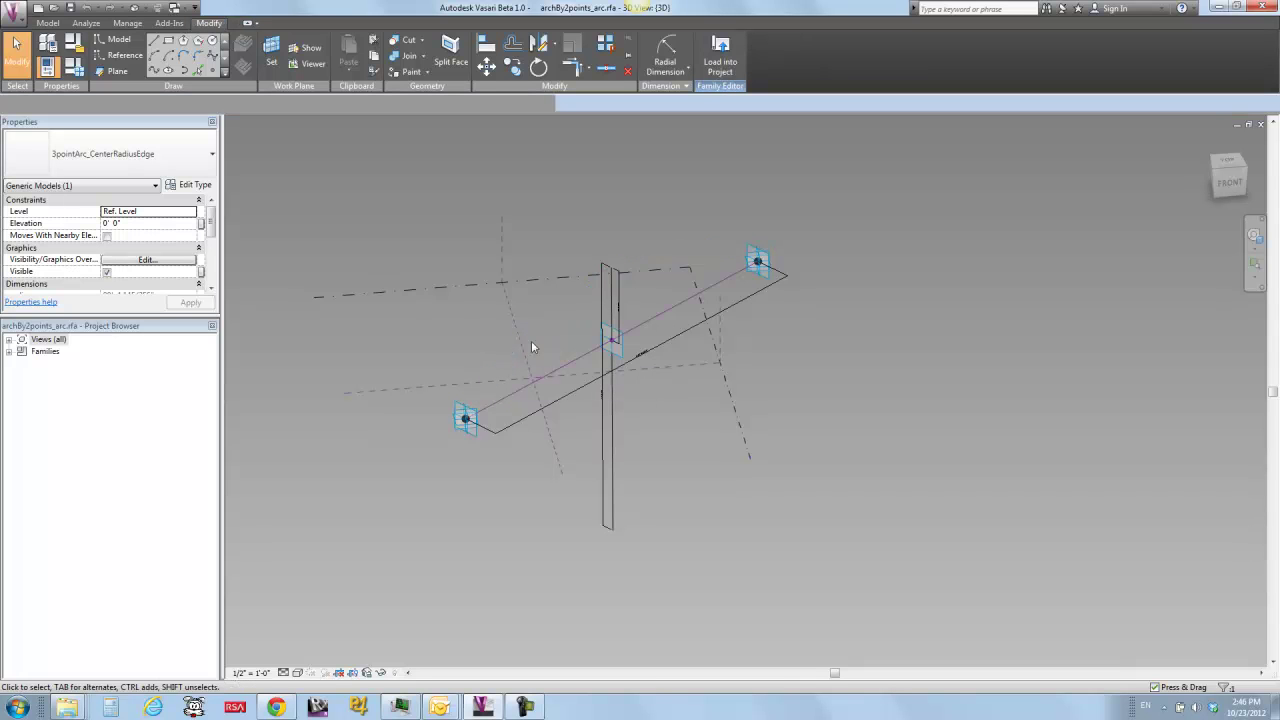
pyautogui.click(531, 347)
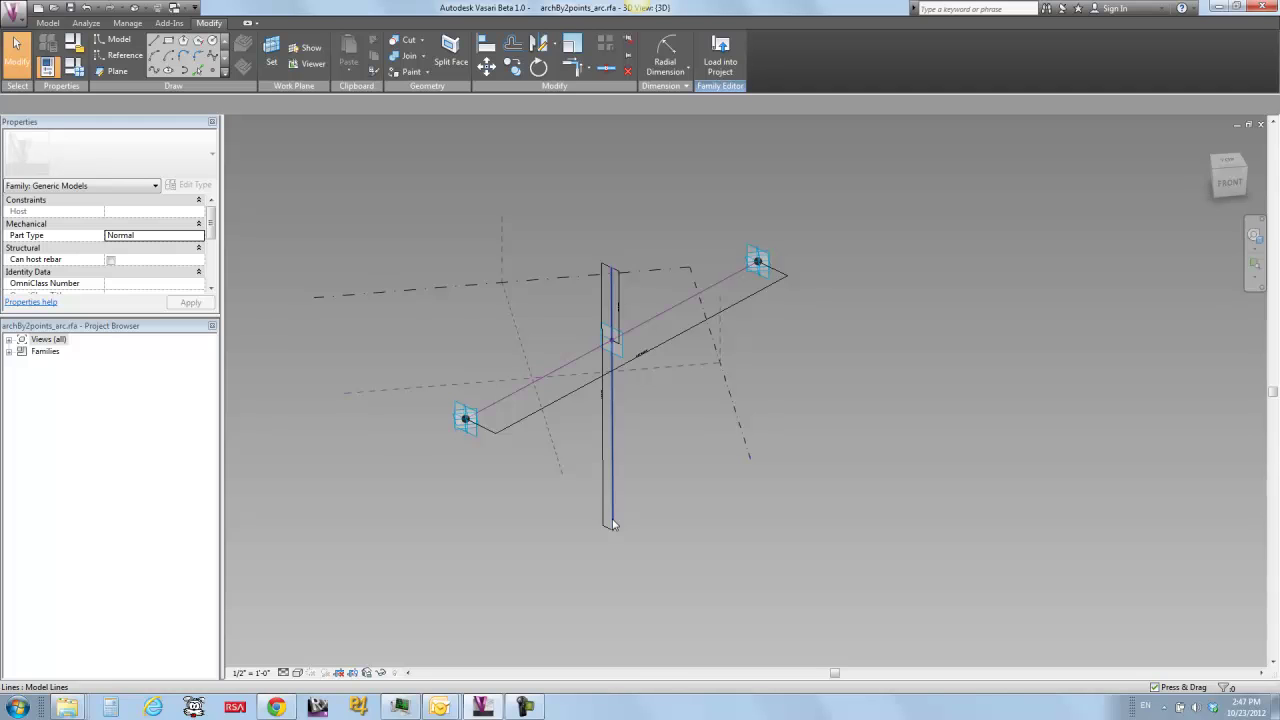
pyautogui.click(72, 67)
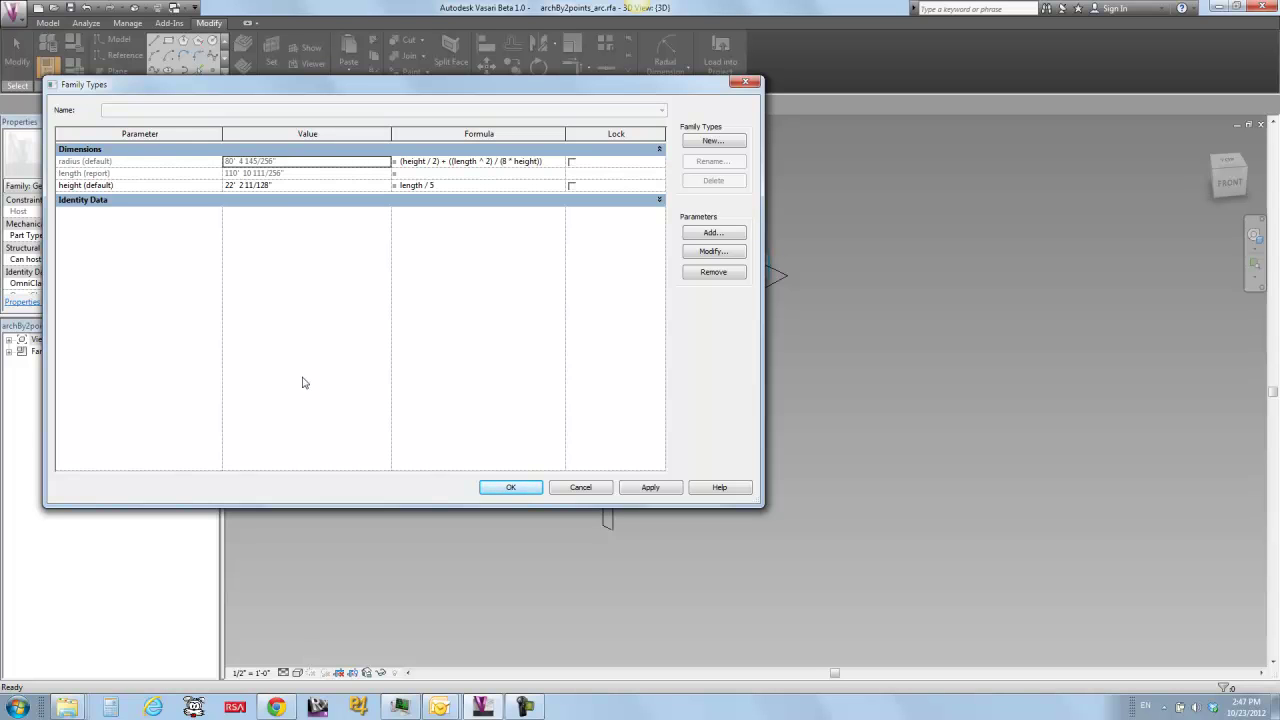
pyautogui.click(524, 707)
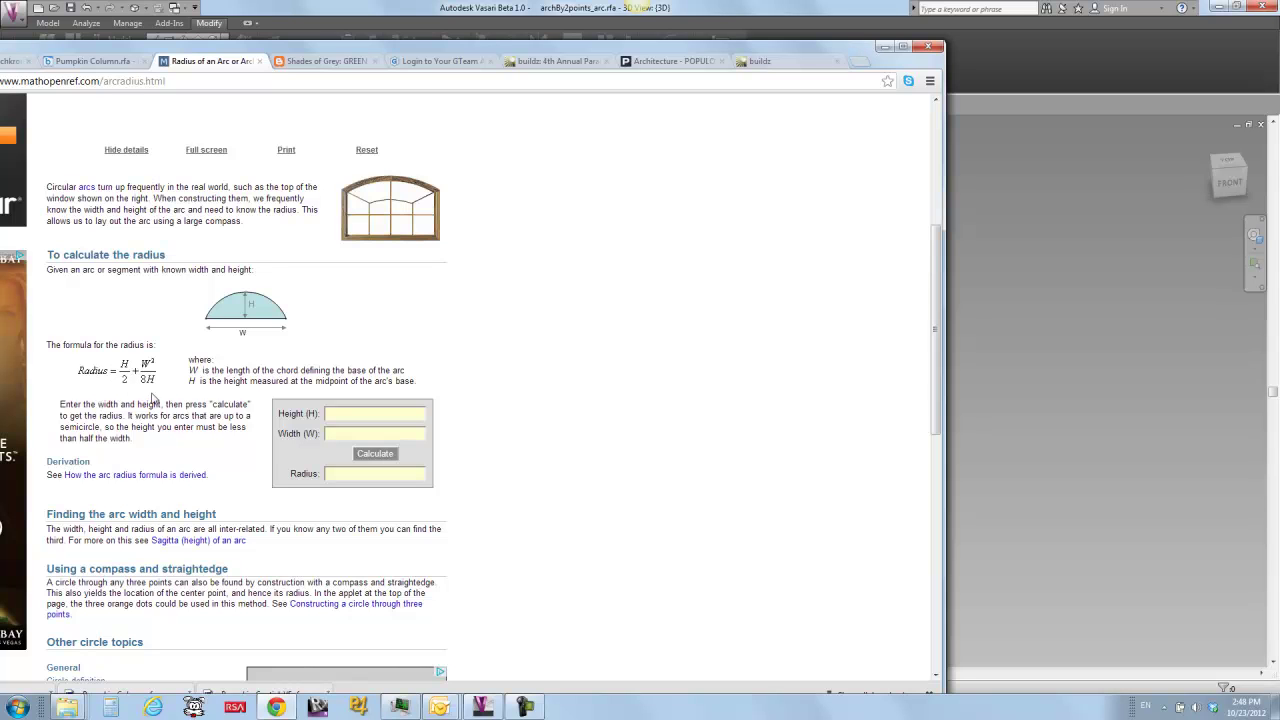
pyautogui.click(848, 23)
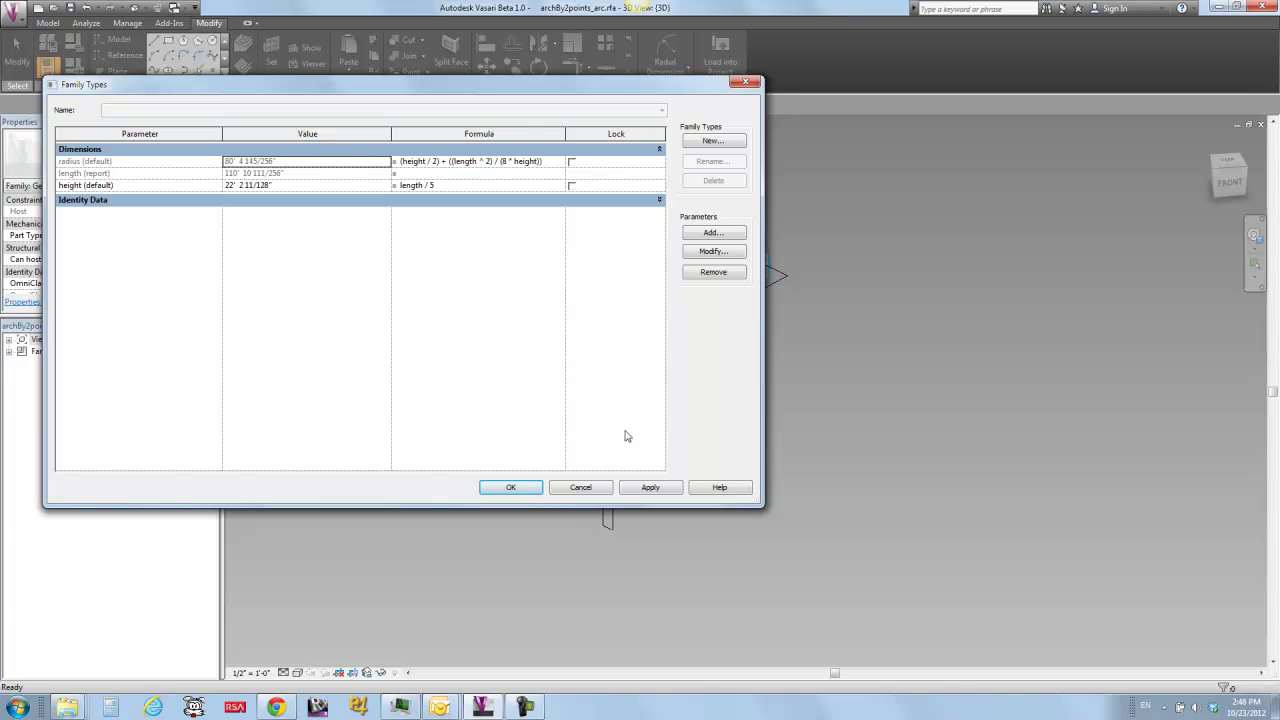
# Step: Cancel Family Types twice, leaving the radius and height formulas unchanged, and zoom toward the midpoint
pyautogui.click(568, 489)
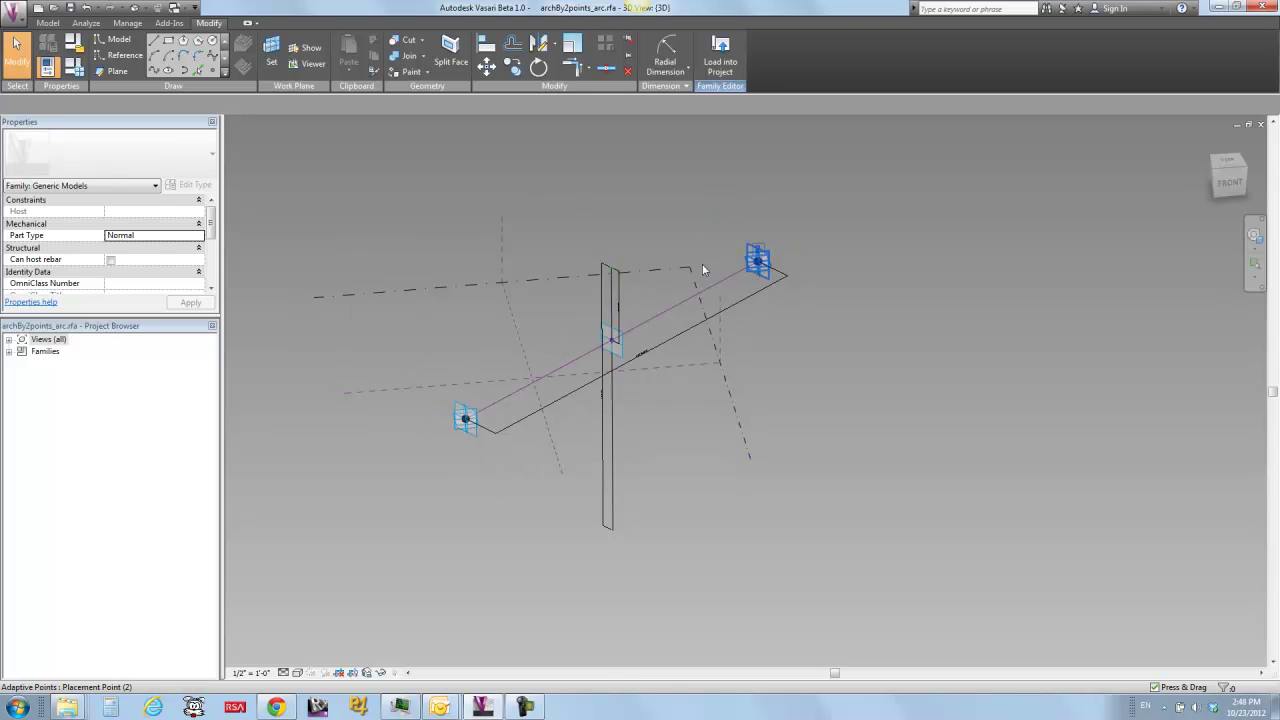
pyautogui.click(47, 66)
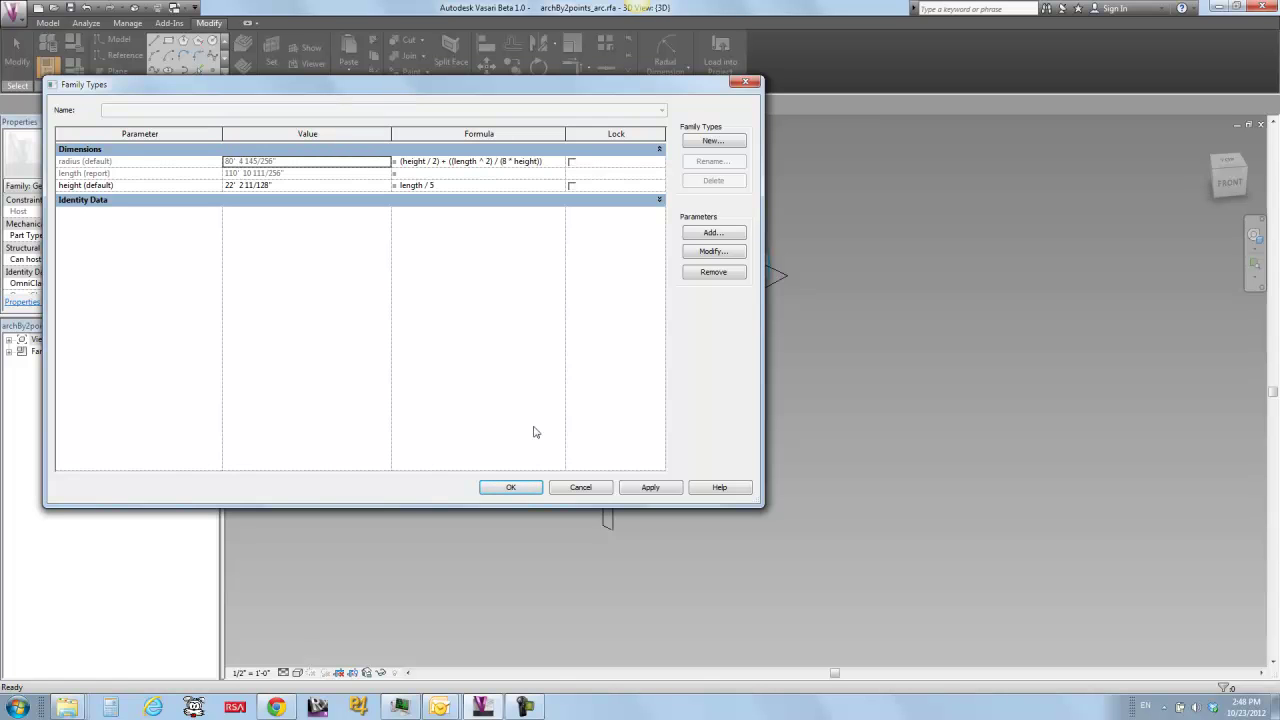
pyautogui.click(576, 486)
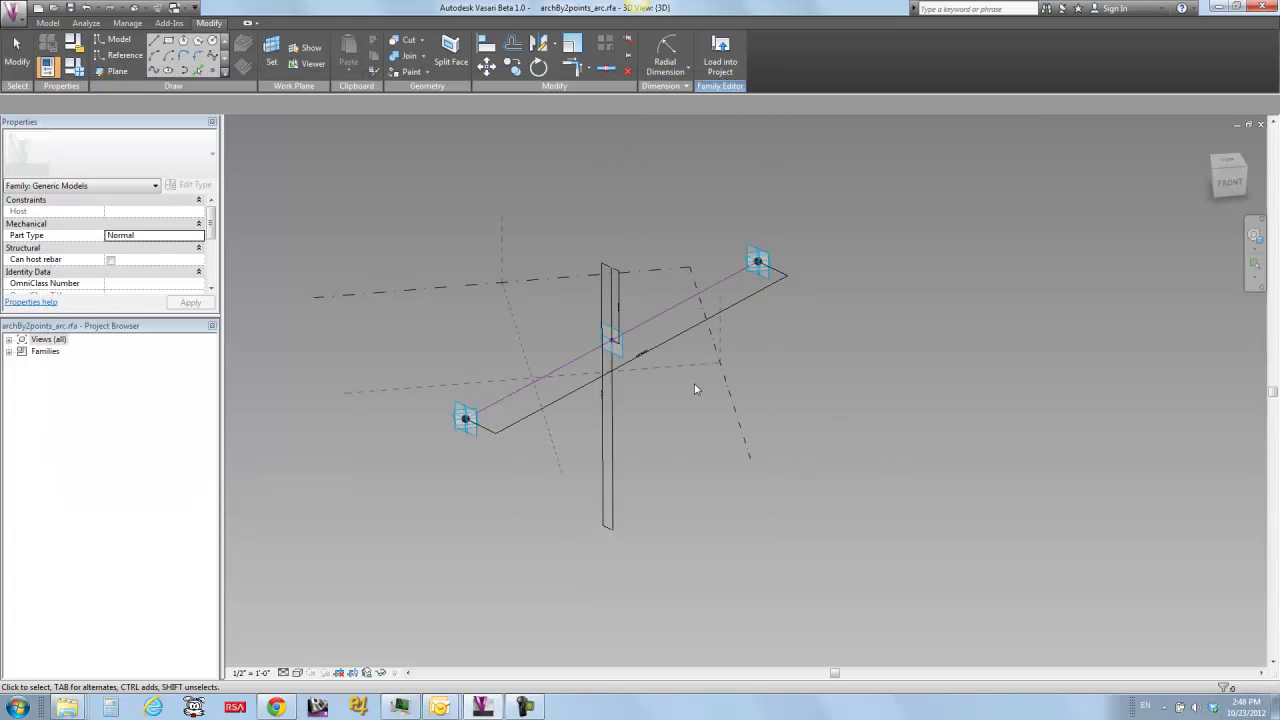
pyautogui.scroll(1, 628, 338)
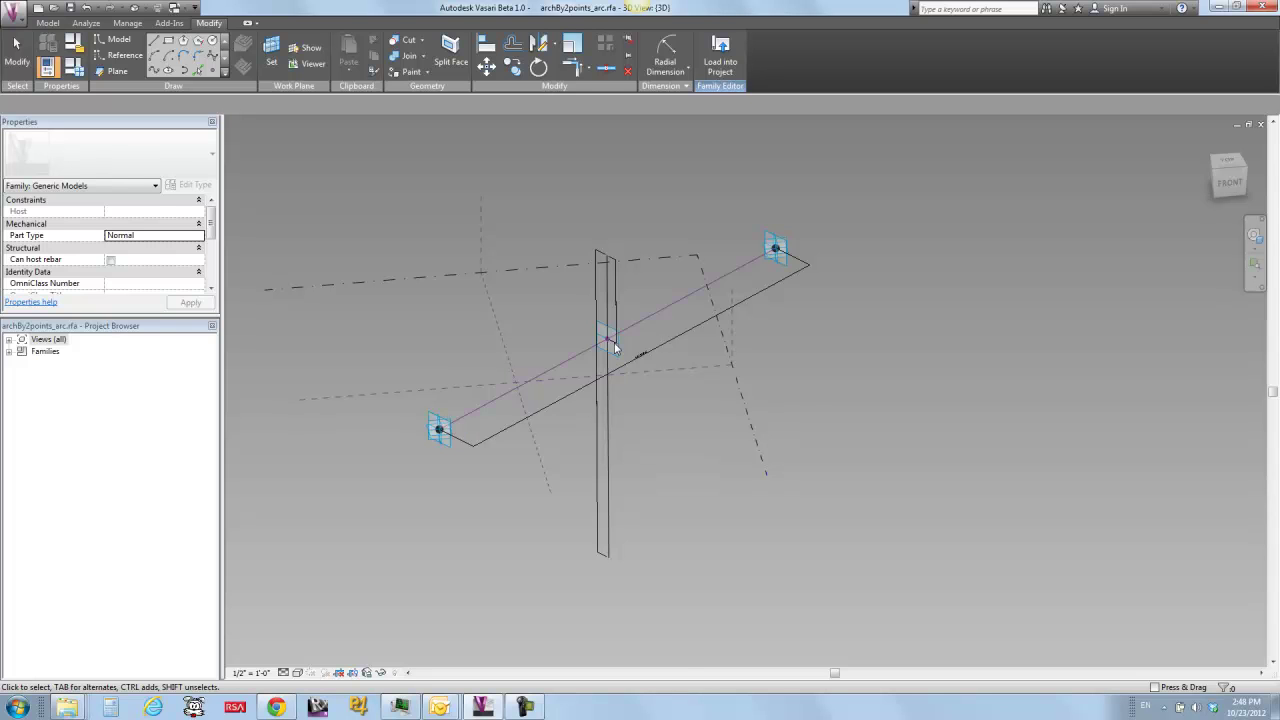
pyautogui.scroll(3, 614, 346)
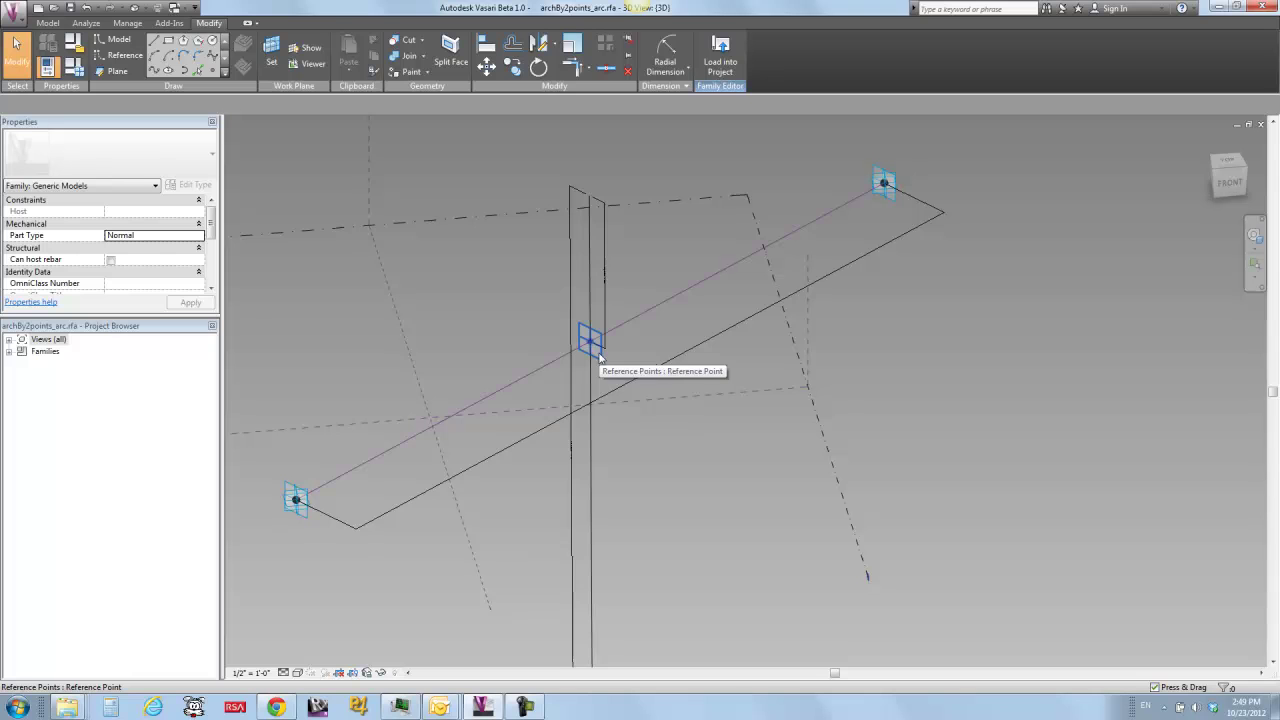
# Step: Delete the old vertical line and set the work plane on the middle reference point
pyautogui.click(589, 370)
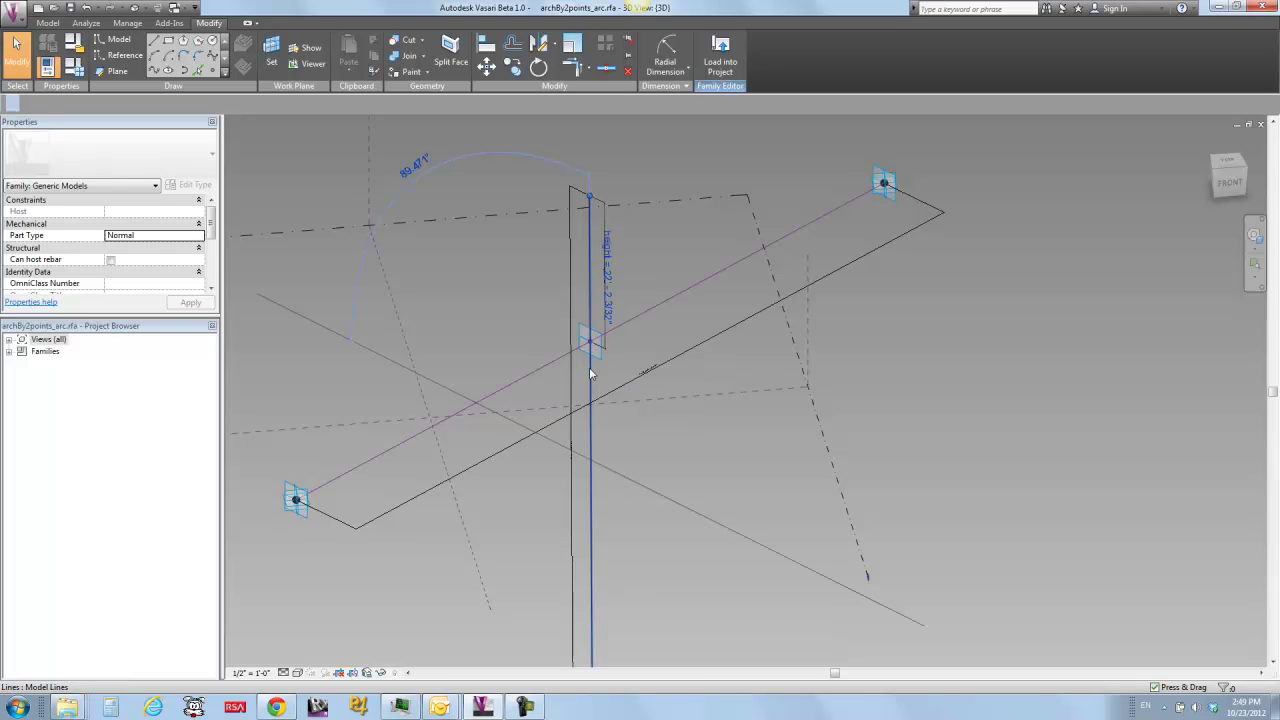
pyautogui.press('Delete')
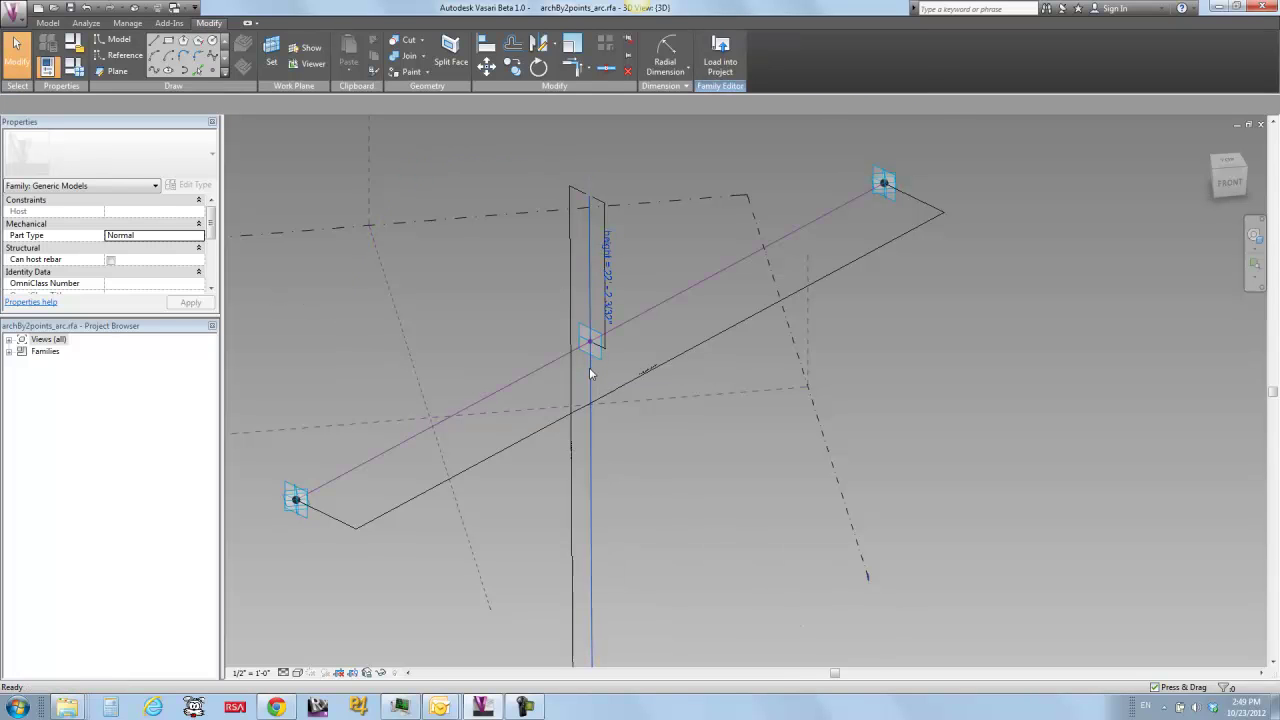
pyautogui.click(154, 41)
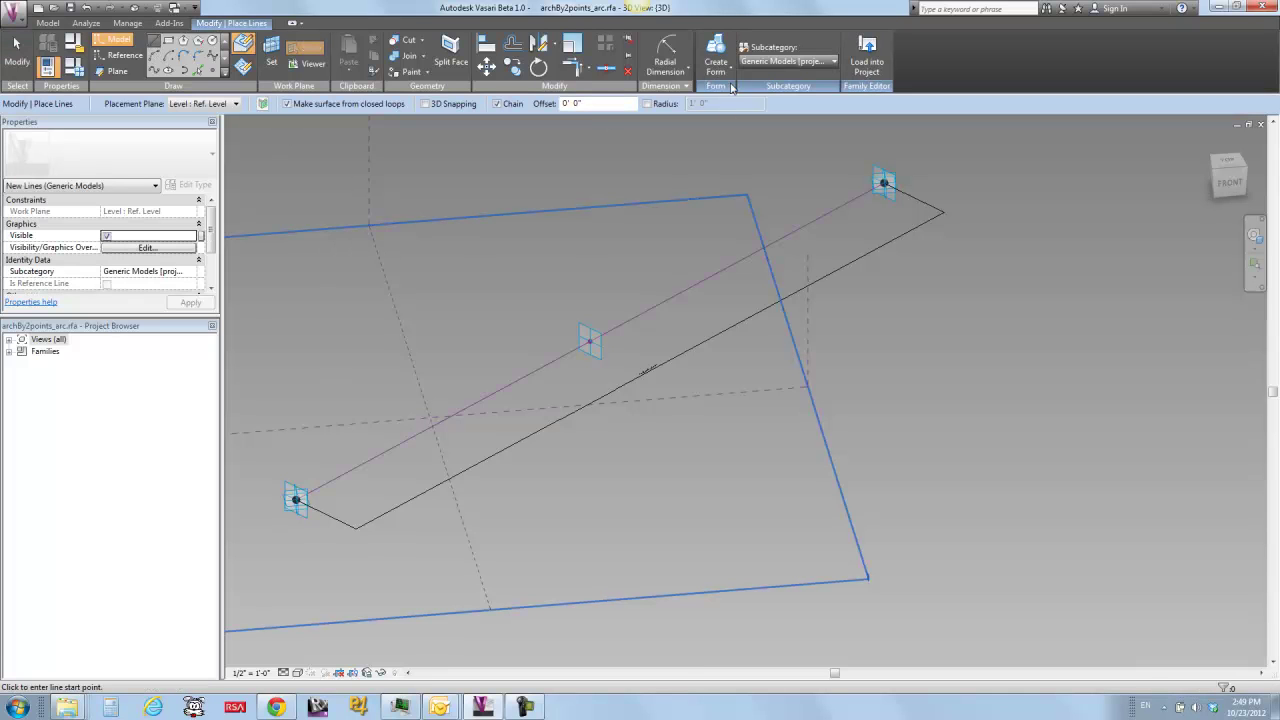
pyautogui.click(271, 52)
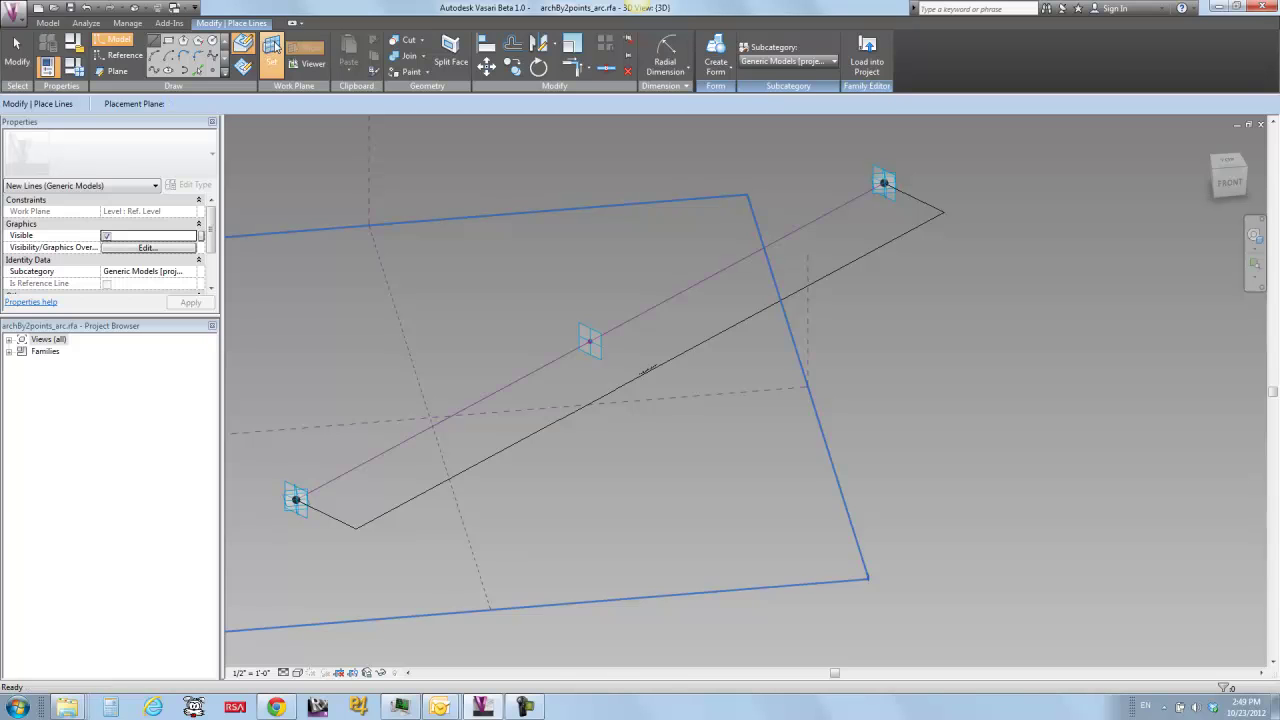
pyautogui.click(592, 342)
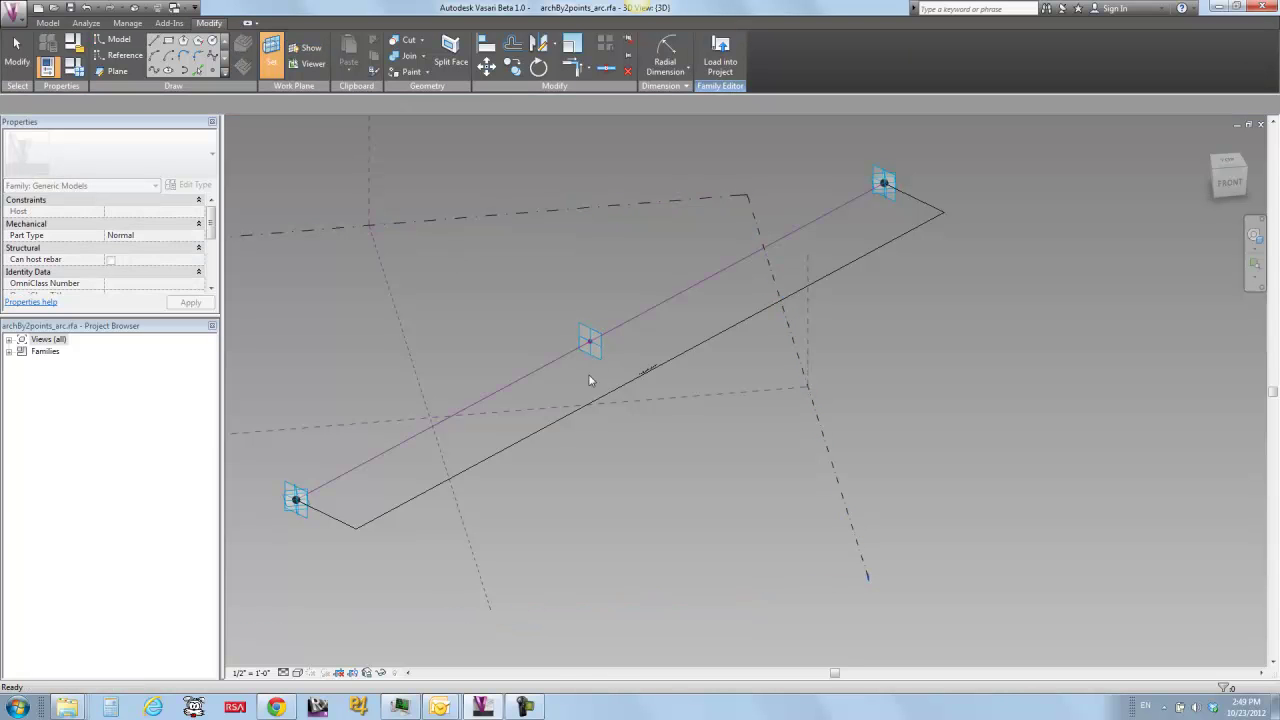
# Step: Draw a vertical model line through the middle point, extending above and well below it
pyautogui.press('l')
pyautogui.press('i')
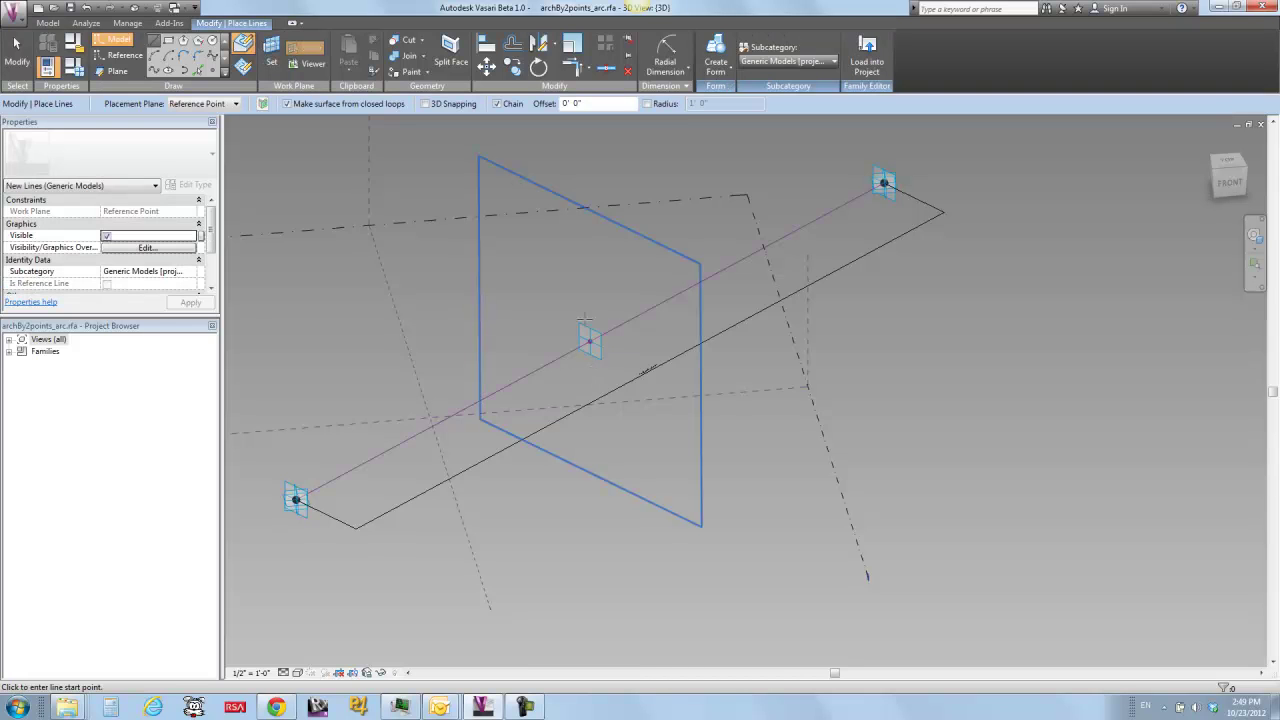
pyautogui.click(590, 342)
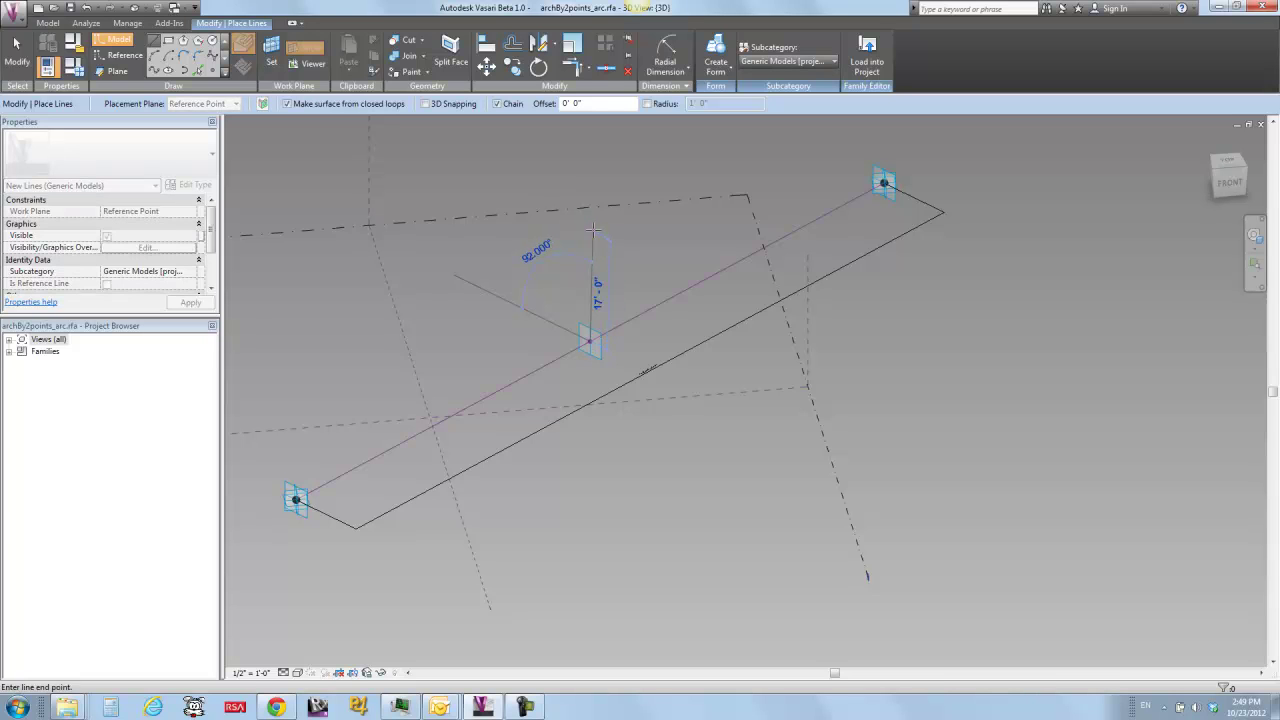
pyautogui.click(592, 230)
pyautogui.click(18, 57)
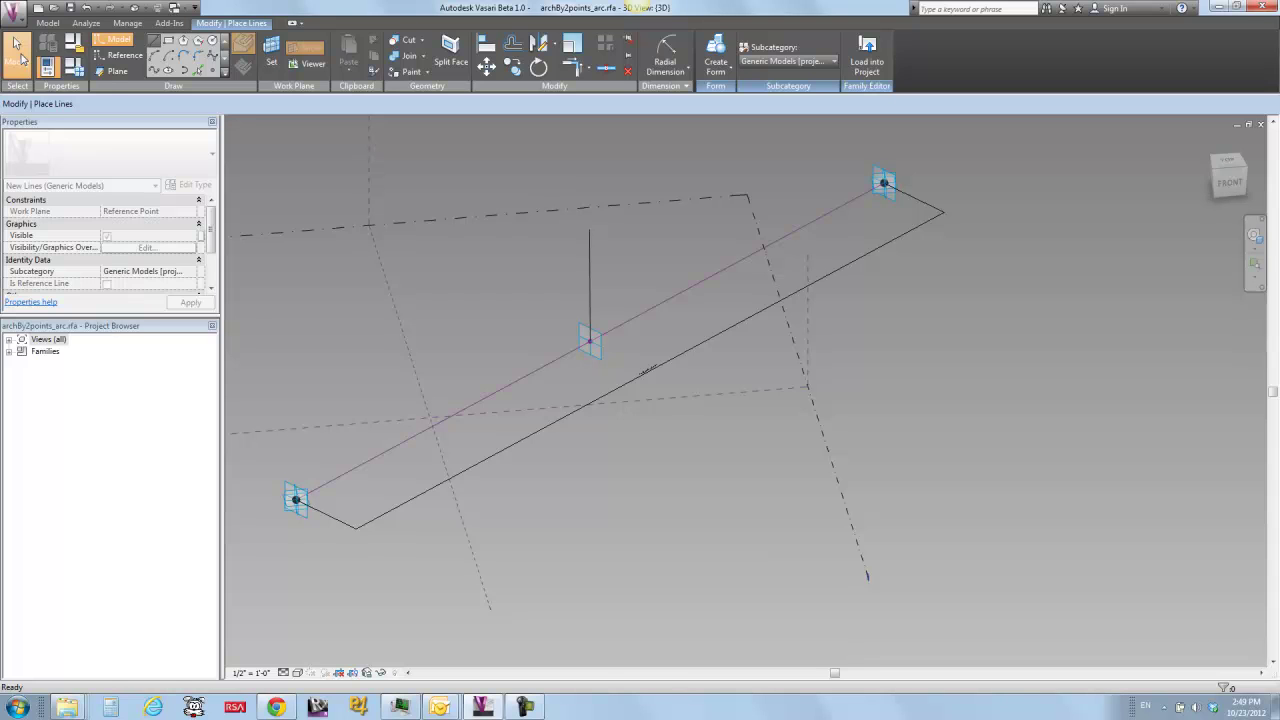
pyautogui.click(590, 344)
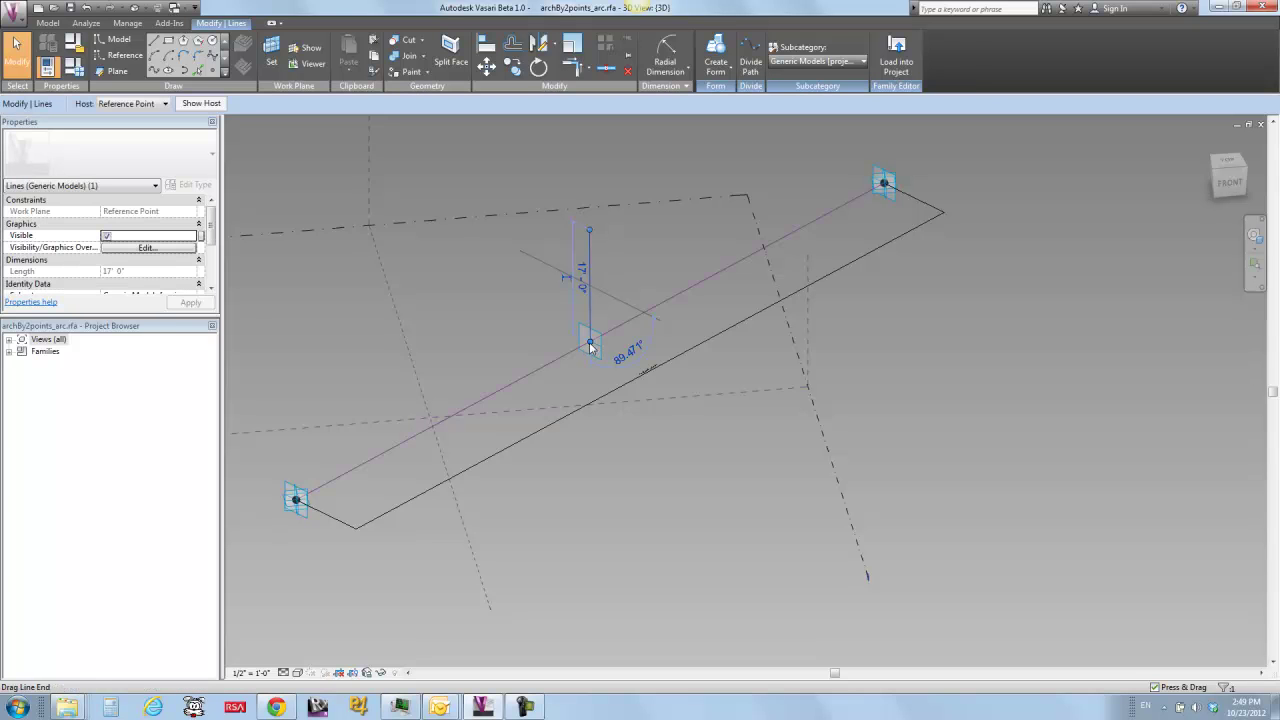
pyautogui.click(591, 576)
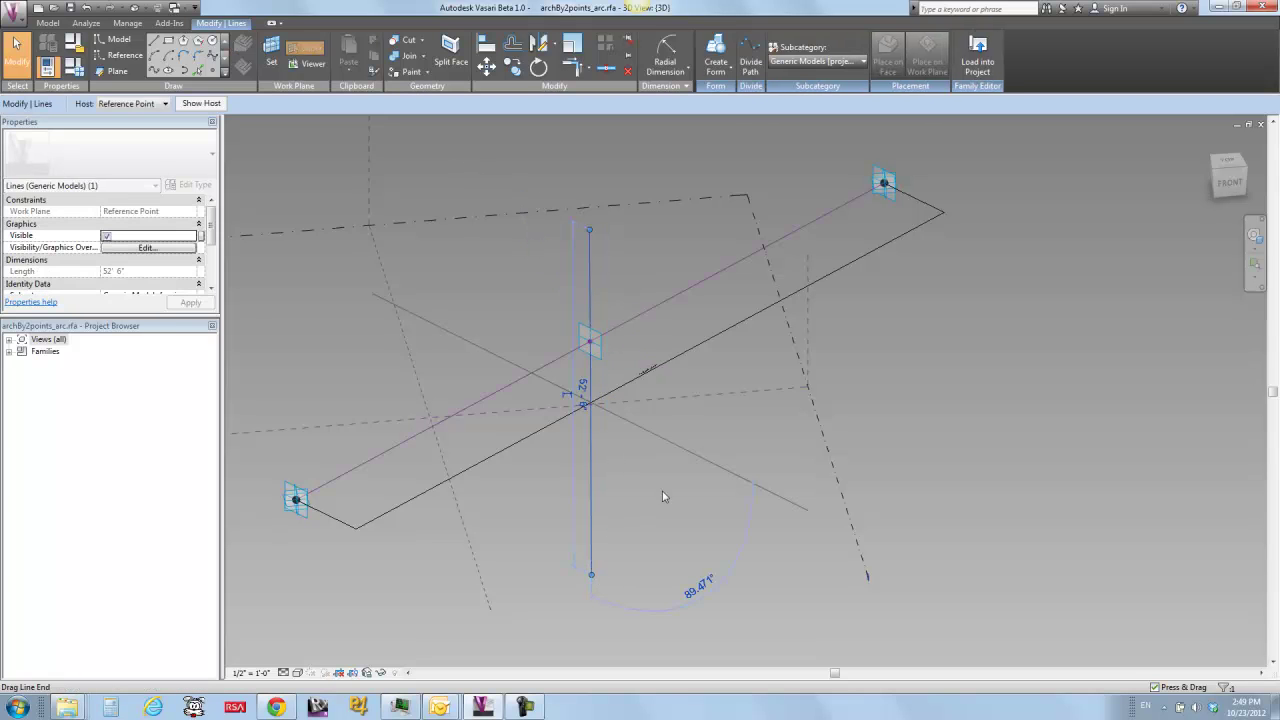
pyautogui.press('Escape')
pyautogui.press('Escape')
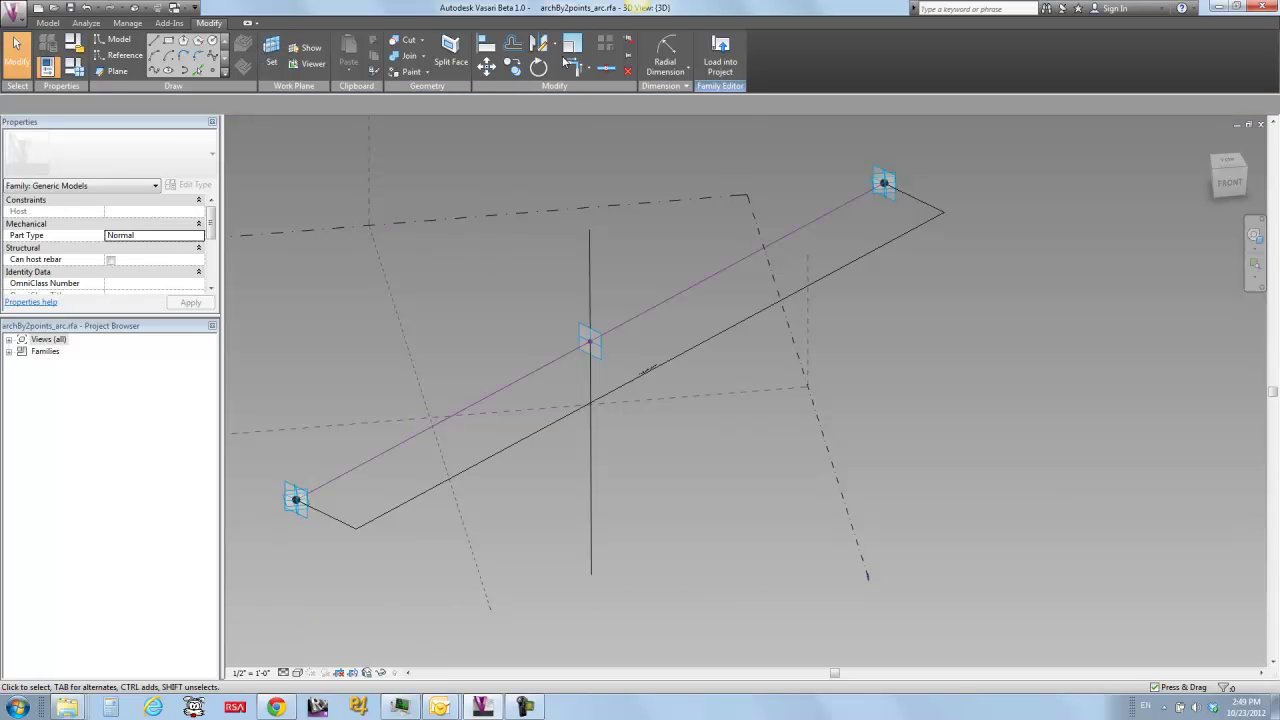
# Step: Start an aligned dimension on the vertical line, then cancel it
pyautogui.click(665, 68)
pyautogui.click(676, 94)
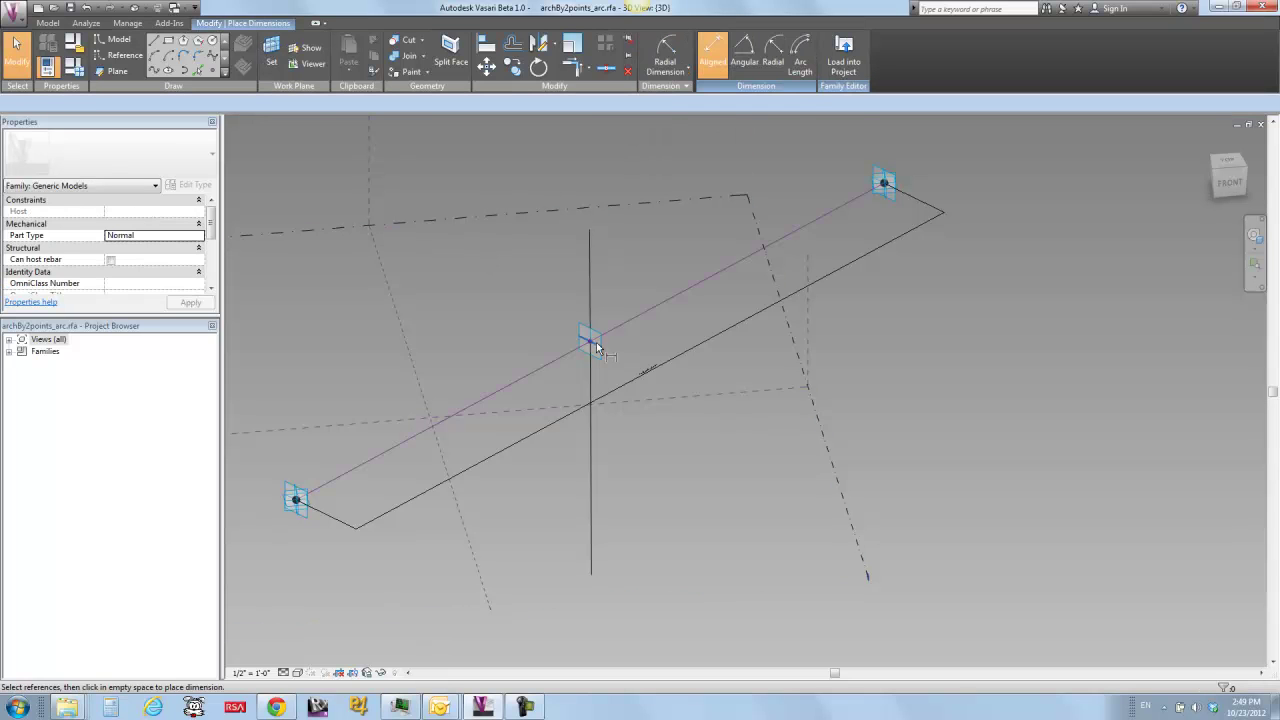
pyautogui.click(589, 227)
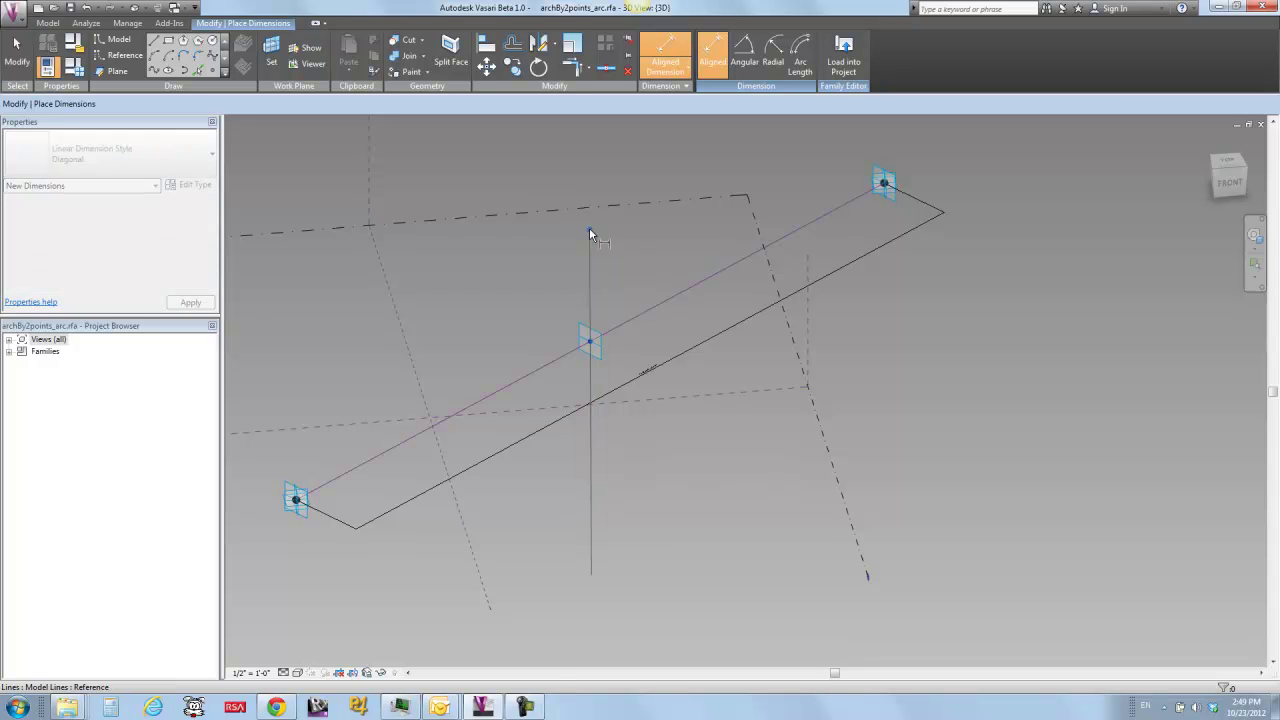
pyautogui.click(591, 233)
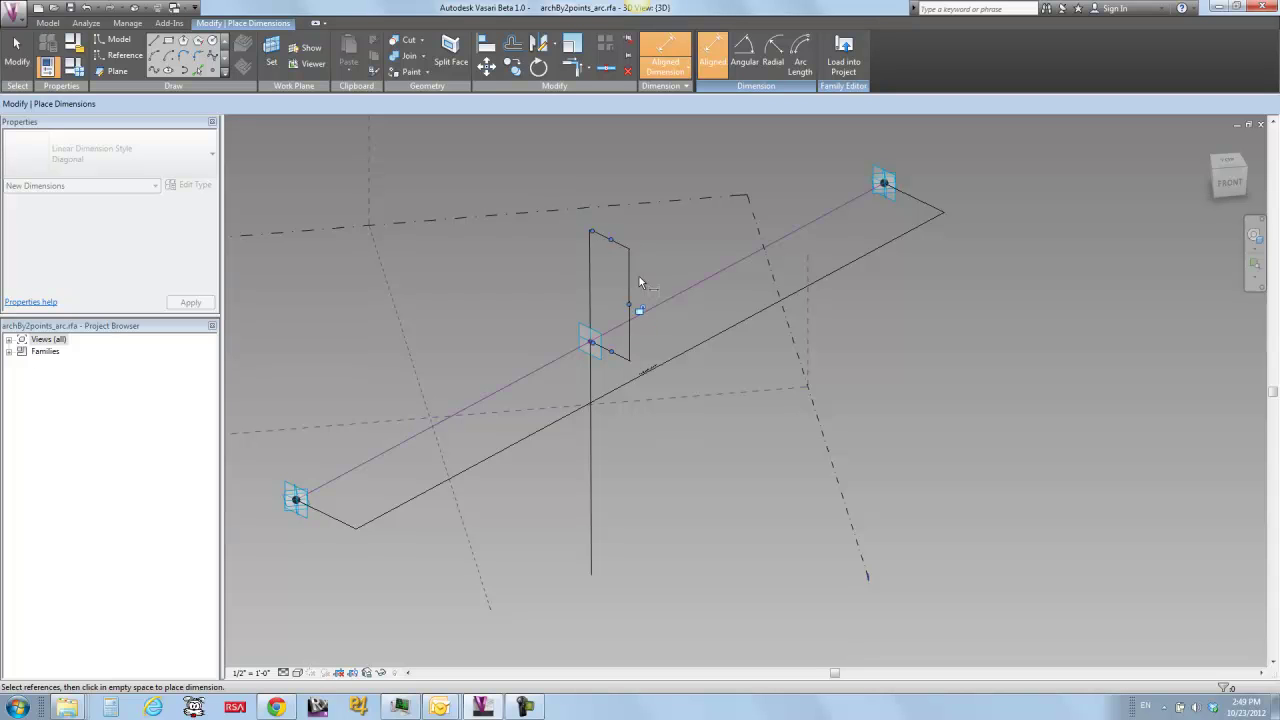
pyautogui.press('Escape')
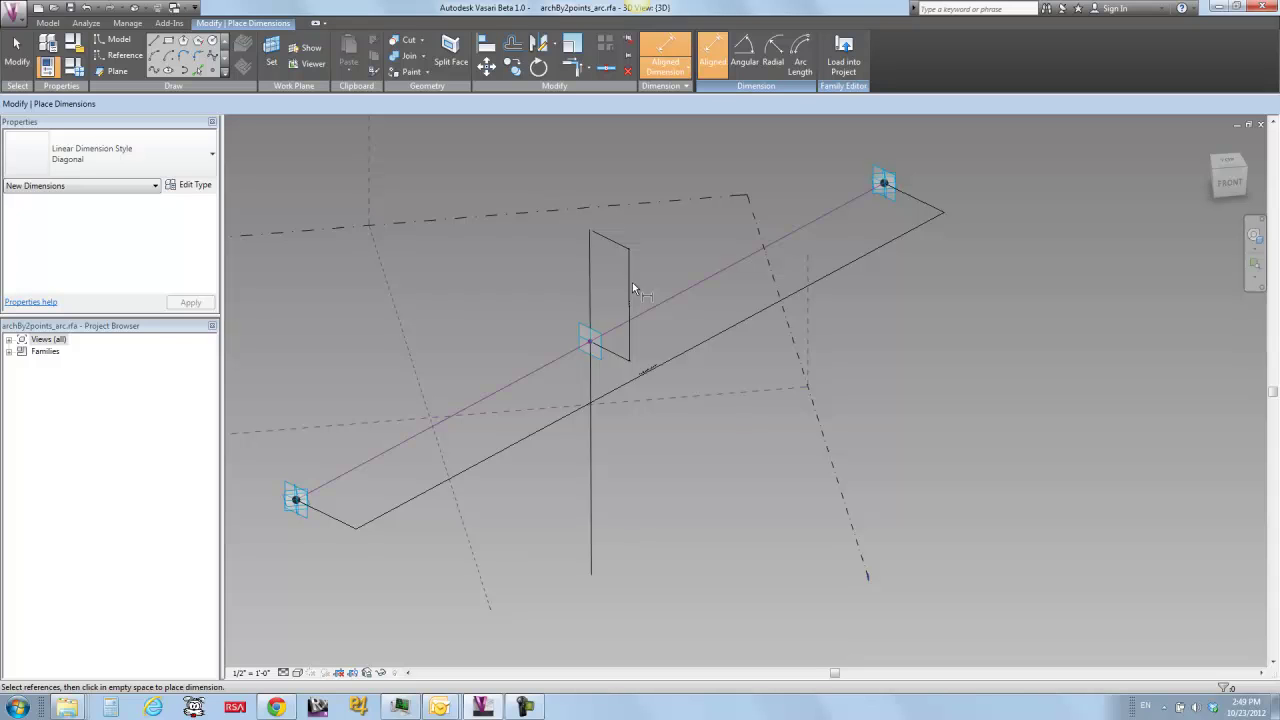
pyautogui.press('Escape')
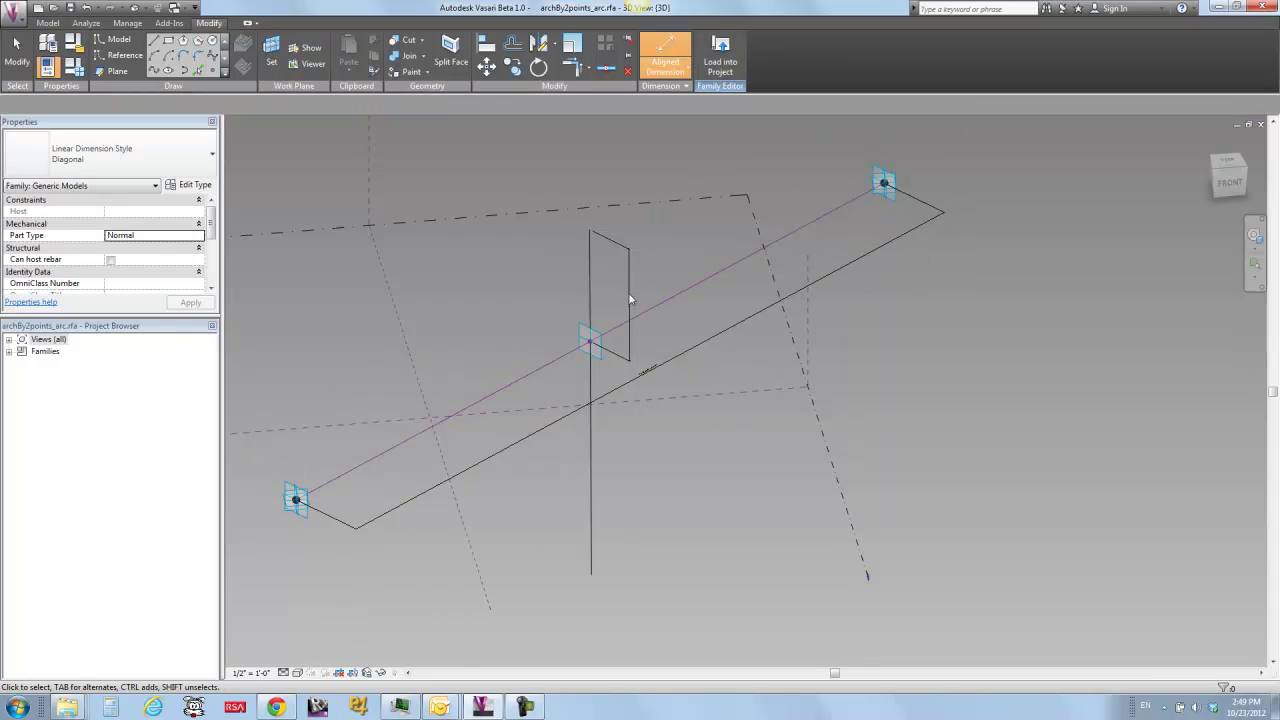
# Step: Label the short offset dimension with the height parameter and dismiss the error message
pyautogui.click(614, 264)
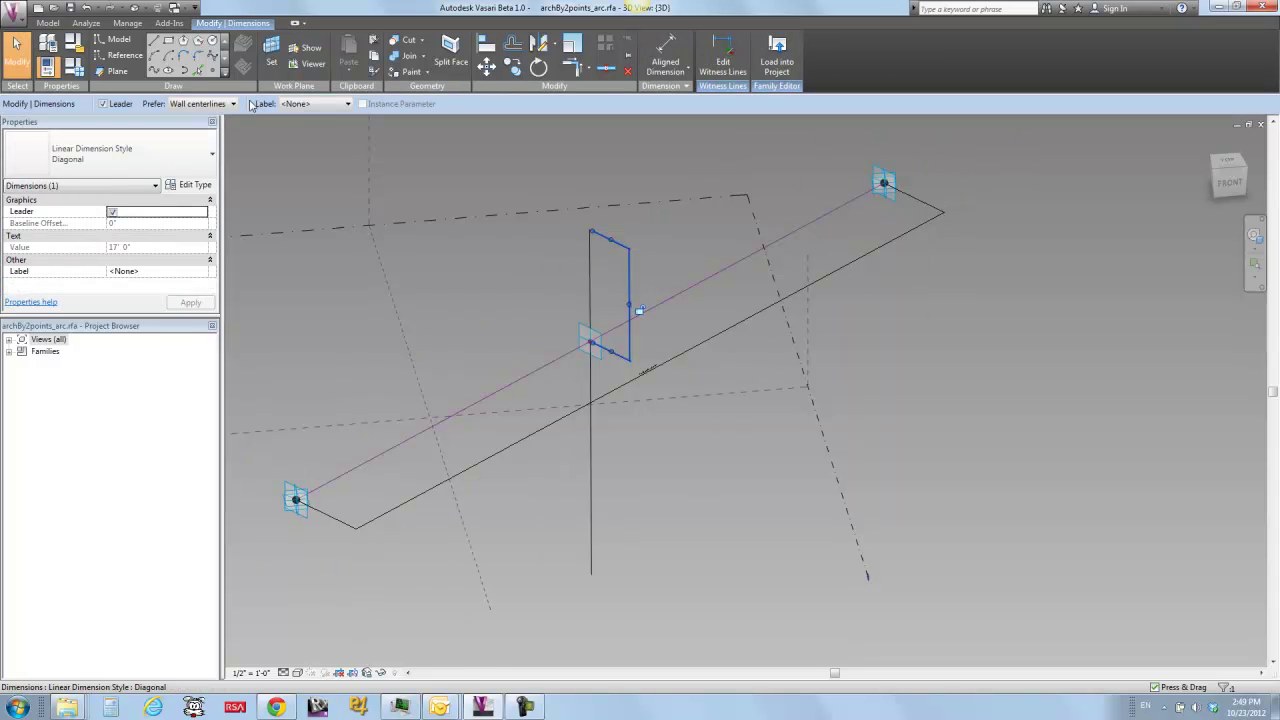
pyautogui.click(330, 104)
pyautogui.click(330, 143)
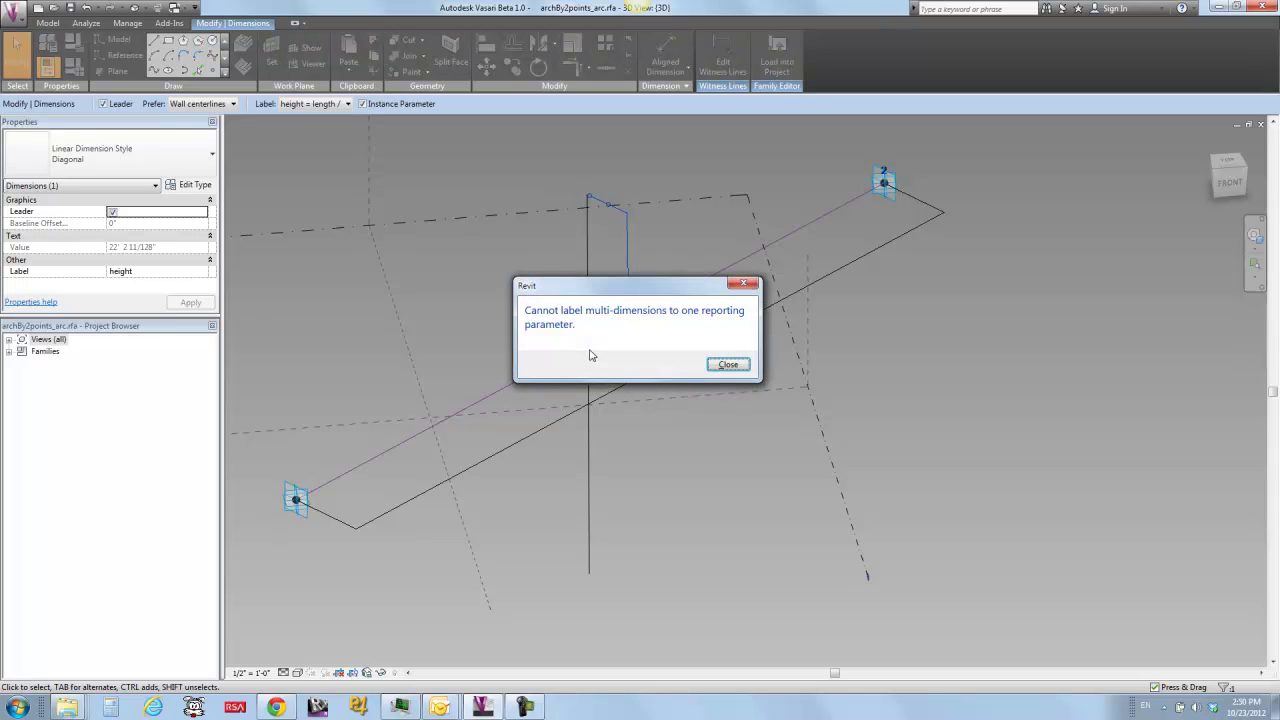
pyautogui.click(727, 365)
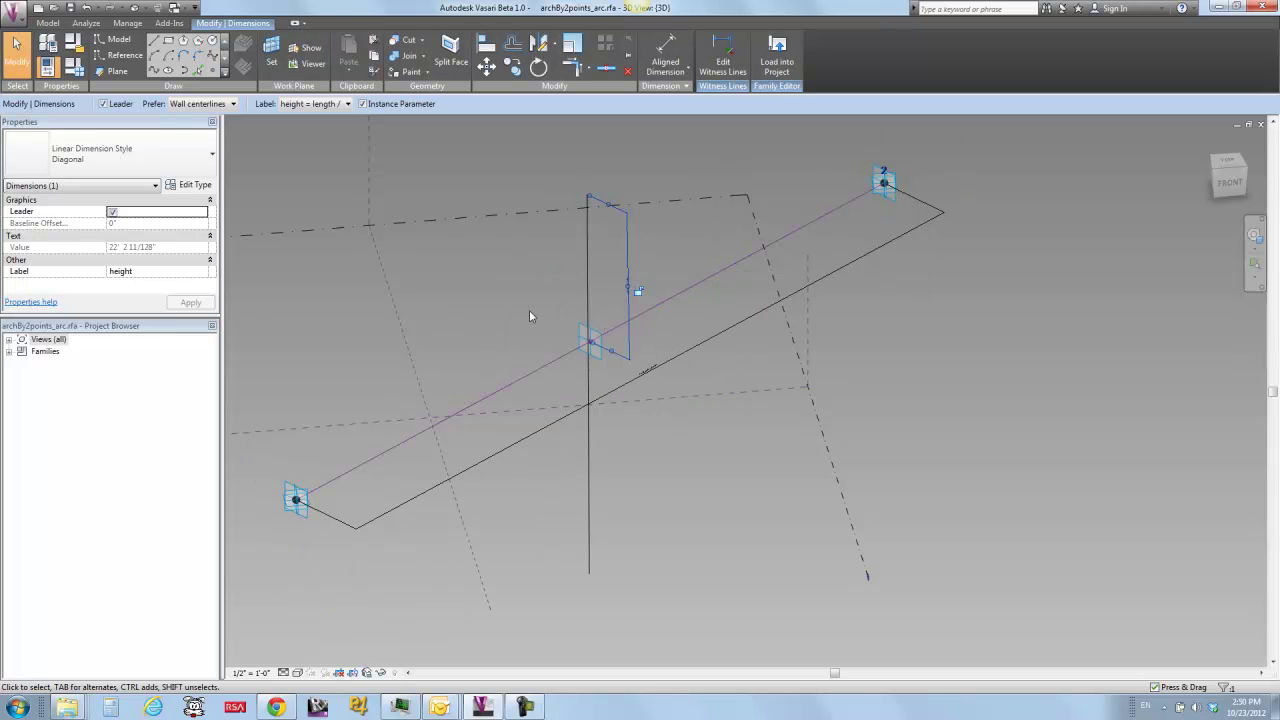
# Step: Align the middle reference point to the vertical line with AL
pyautogui.press('a')
pyautogui.press('l')
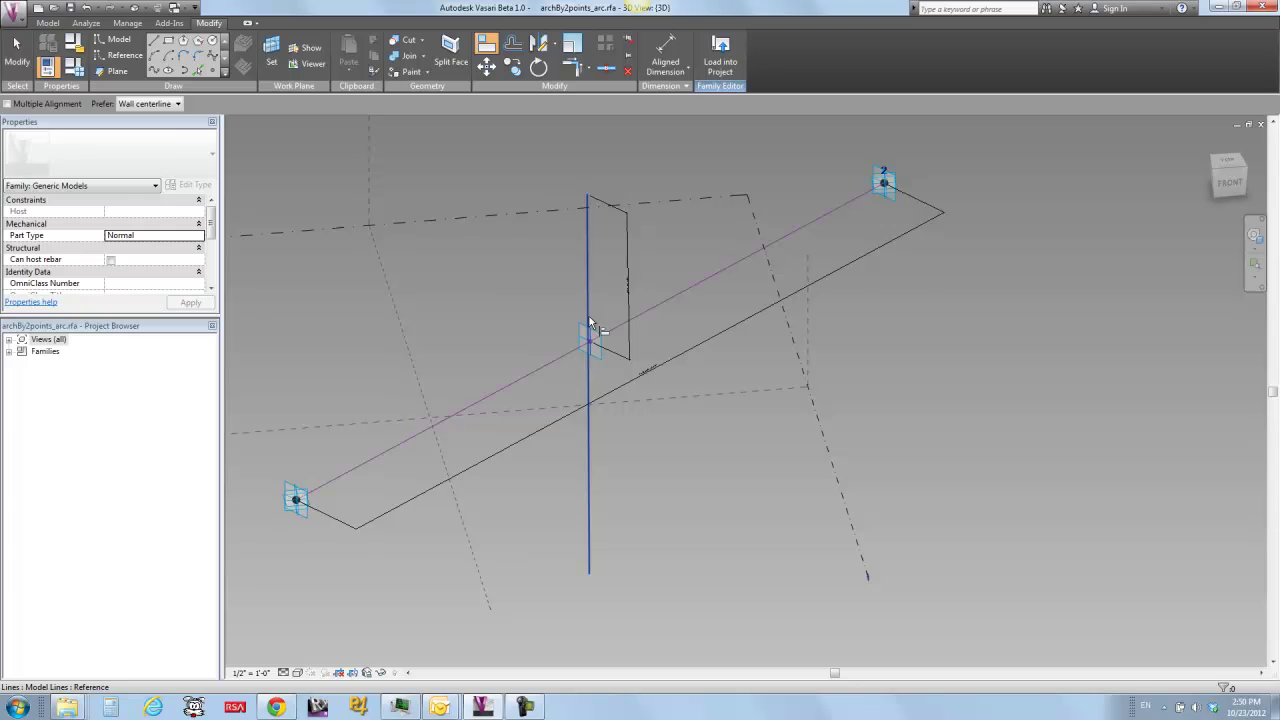
pyautogui.click(594, 336)
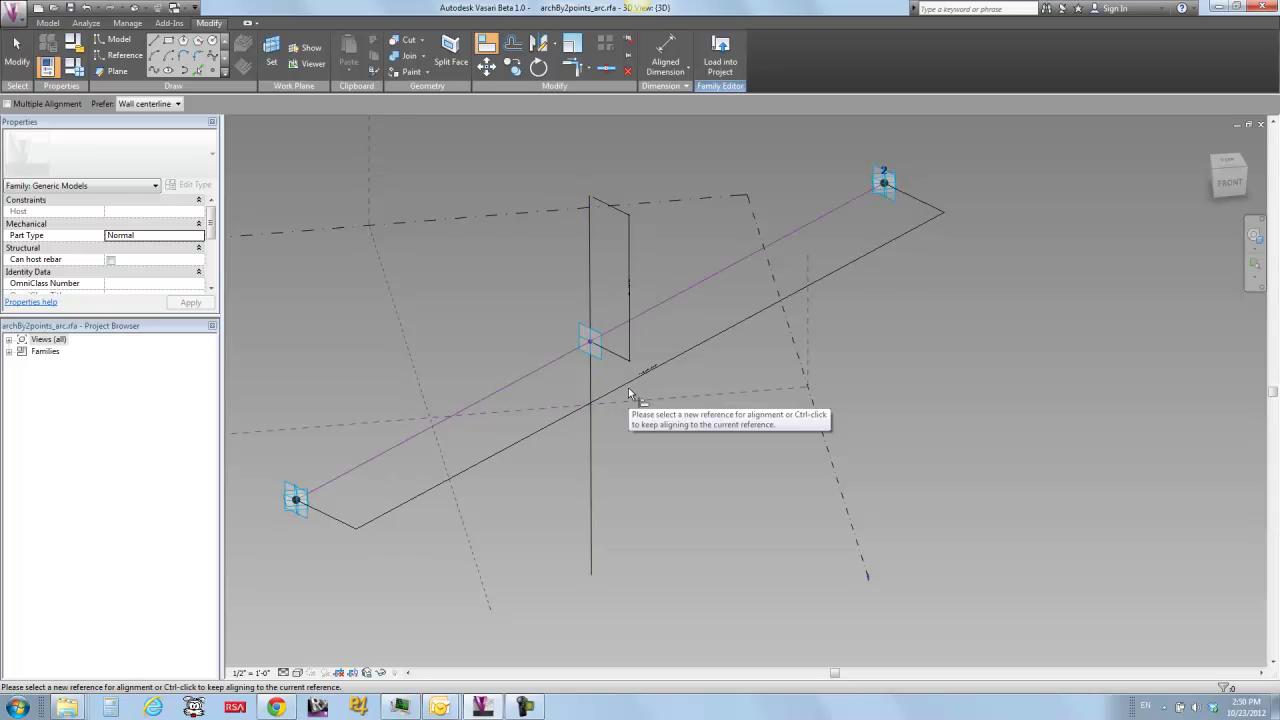
pyautogui.click(20, 52)
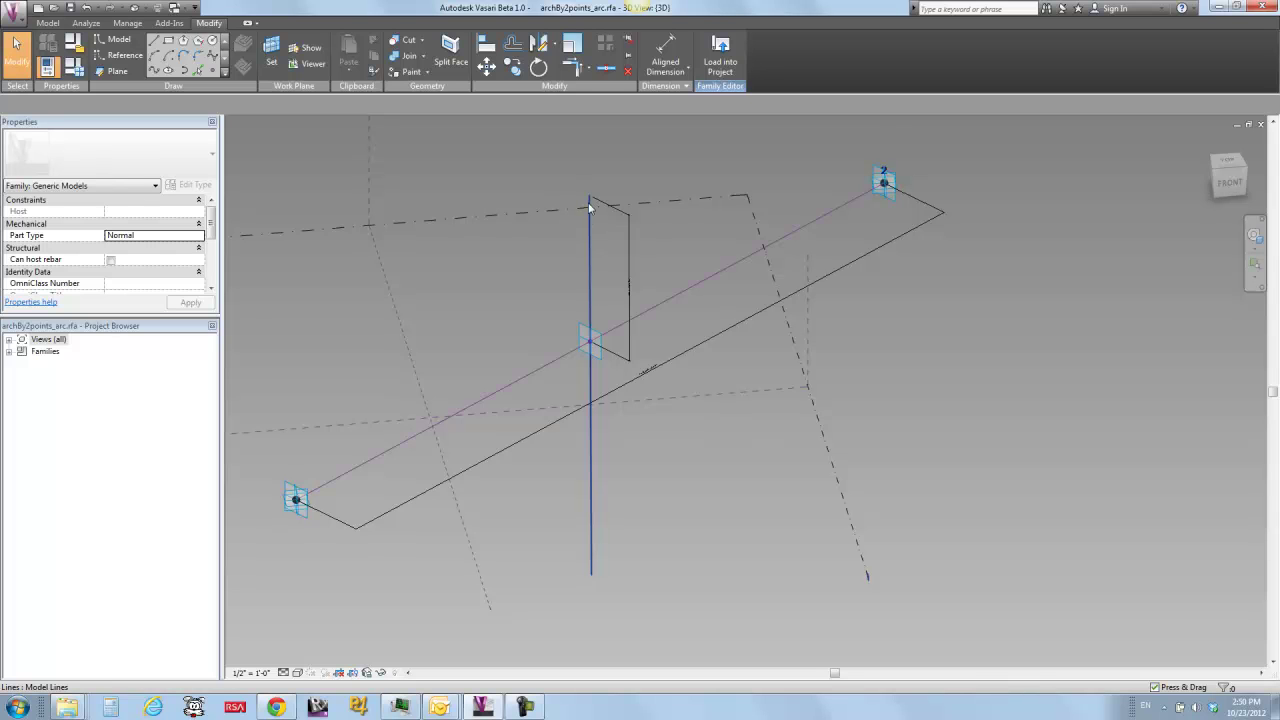
# Step: Dimension the vertical line to the Center (Left/Right) plane and label that dimension radius
pyautogui.click(668, 50)
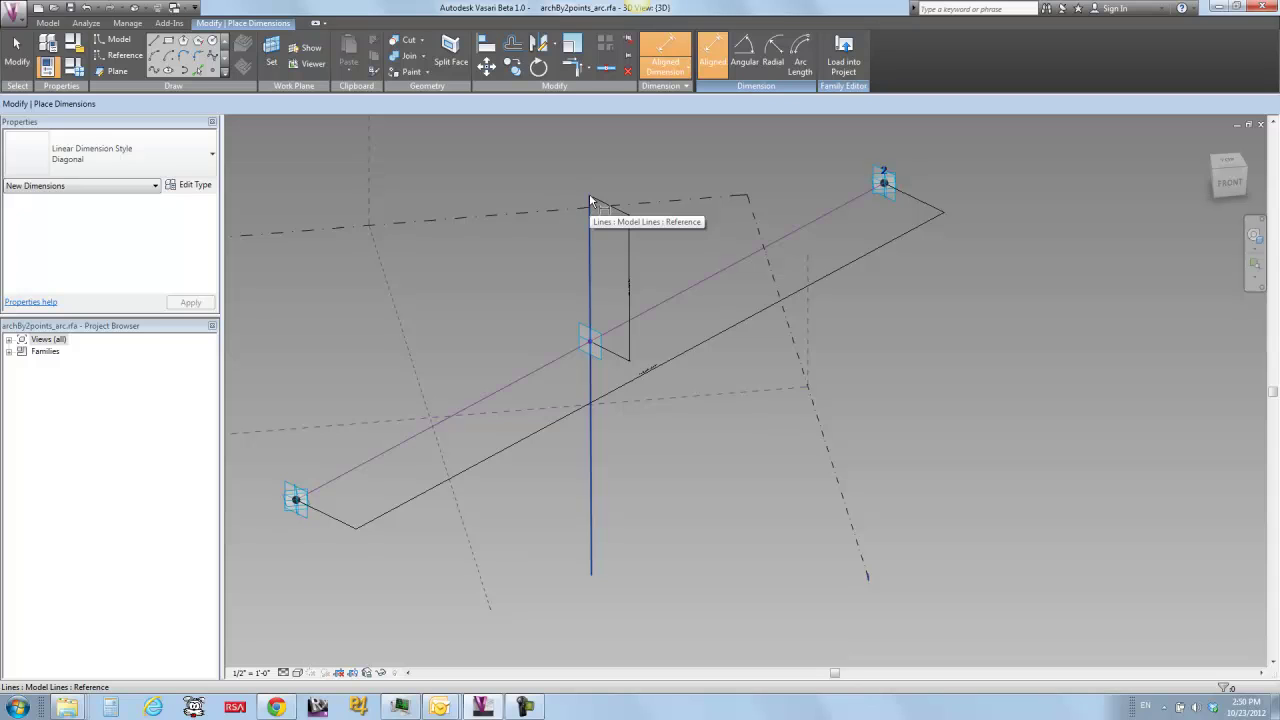
pyautogui.click(591, 574)
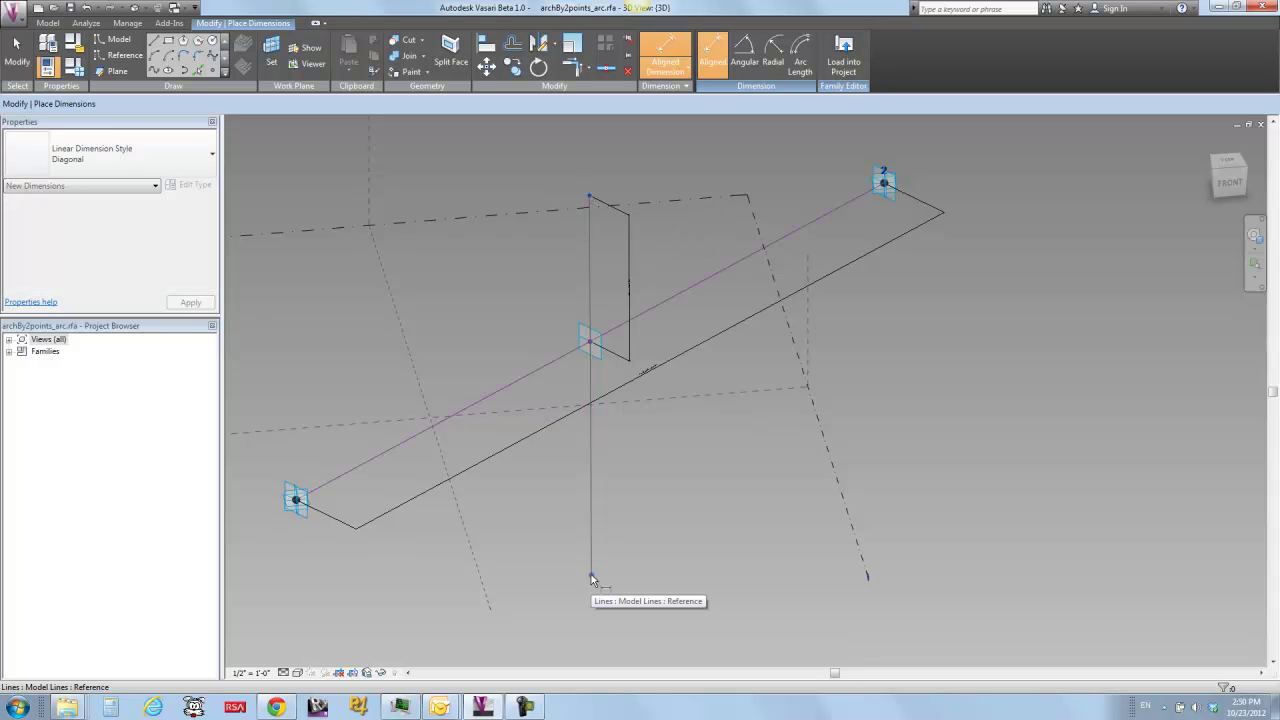
pyautogui.click(15, 57)
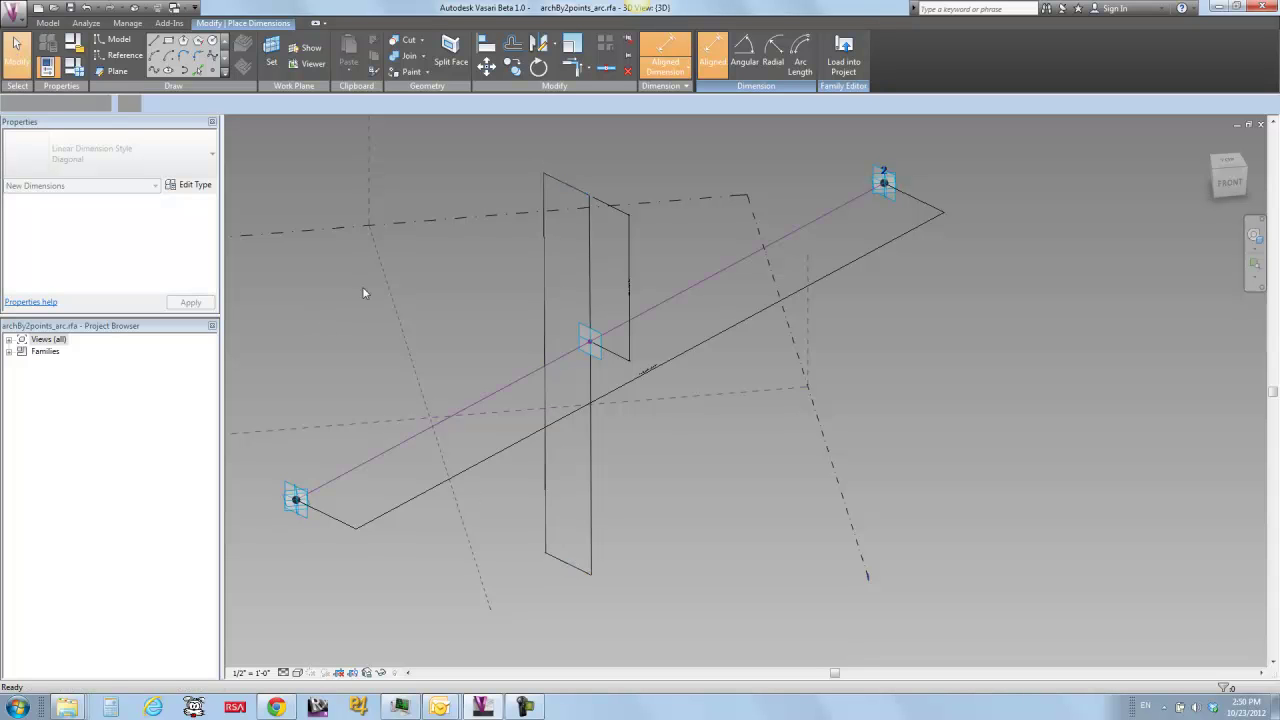
pyautogui.click(548, 310)
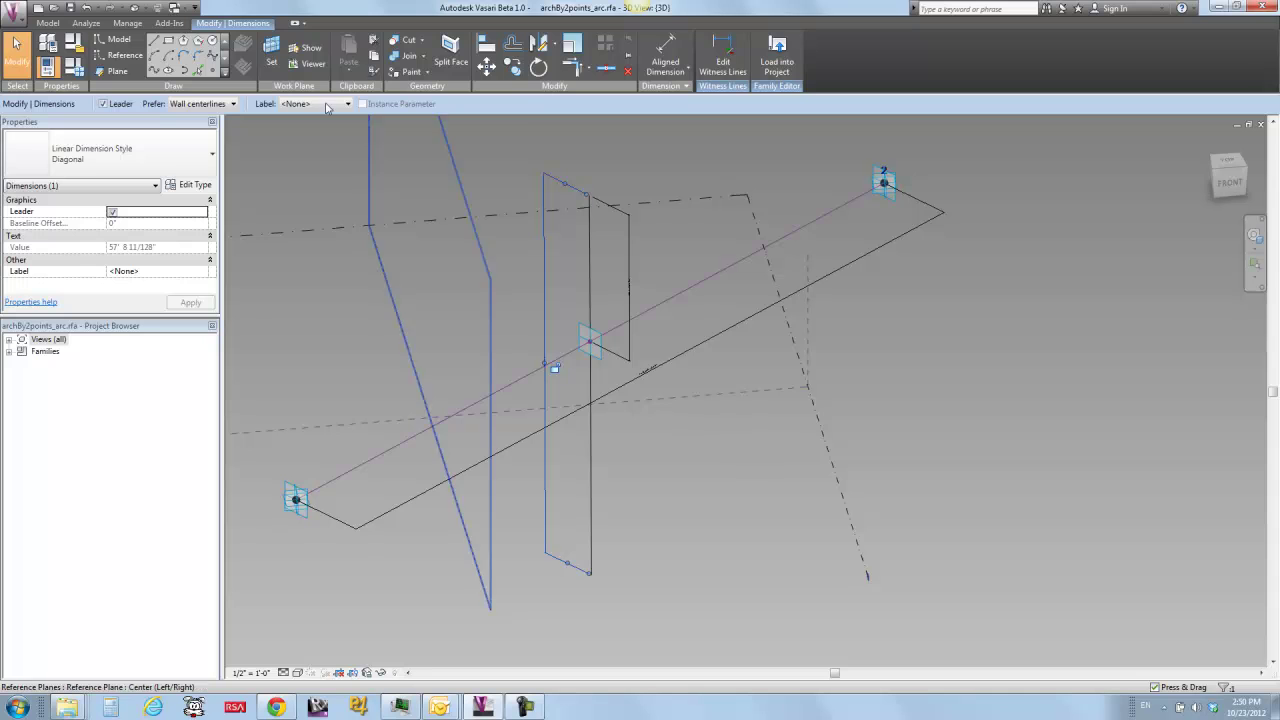
pyautogui.click(315, 104)
pyautogui.click(315, 157)
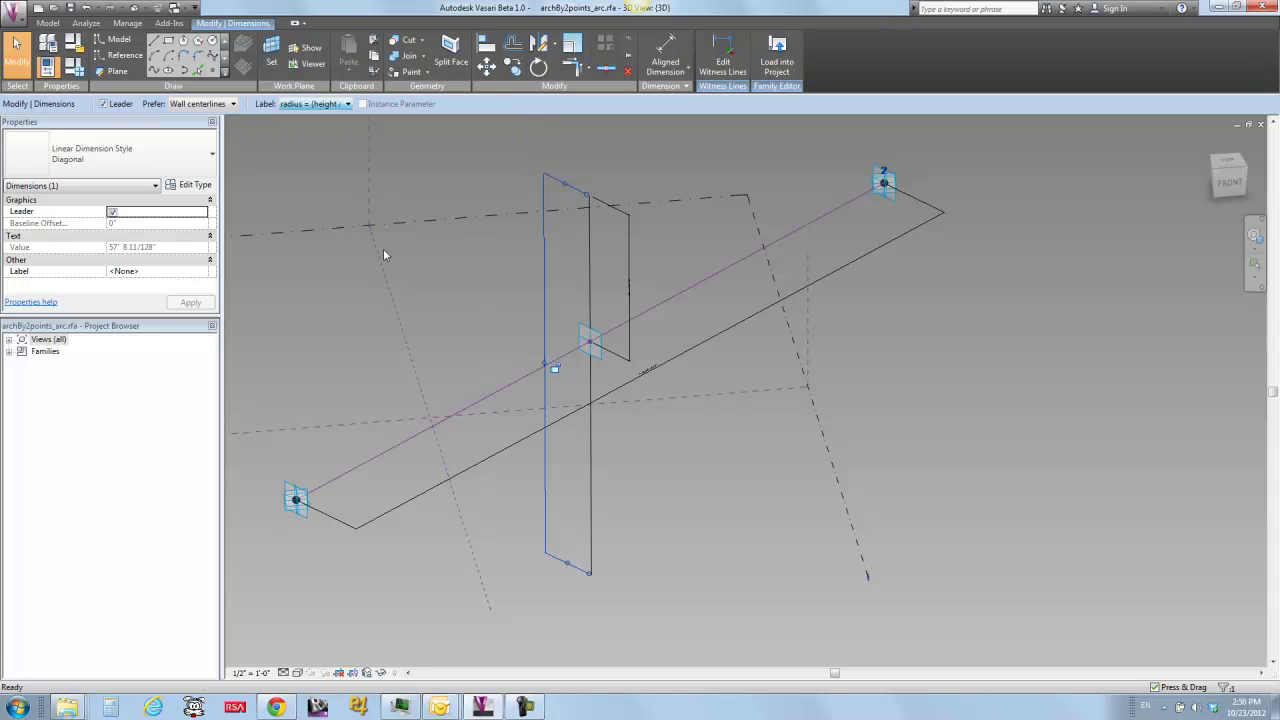
pyautogui.click(468, 315)
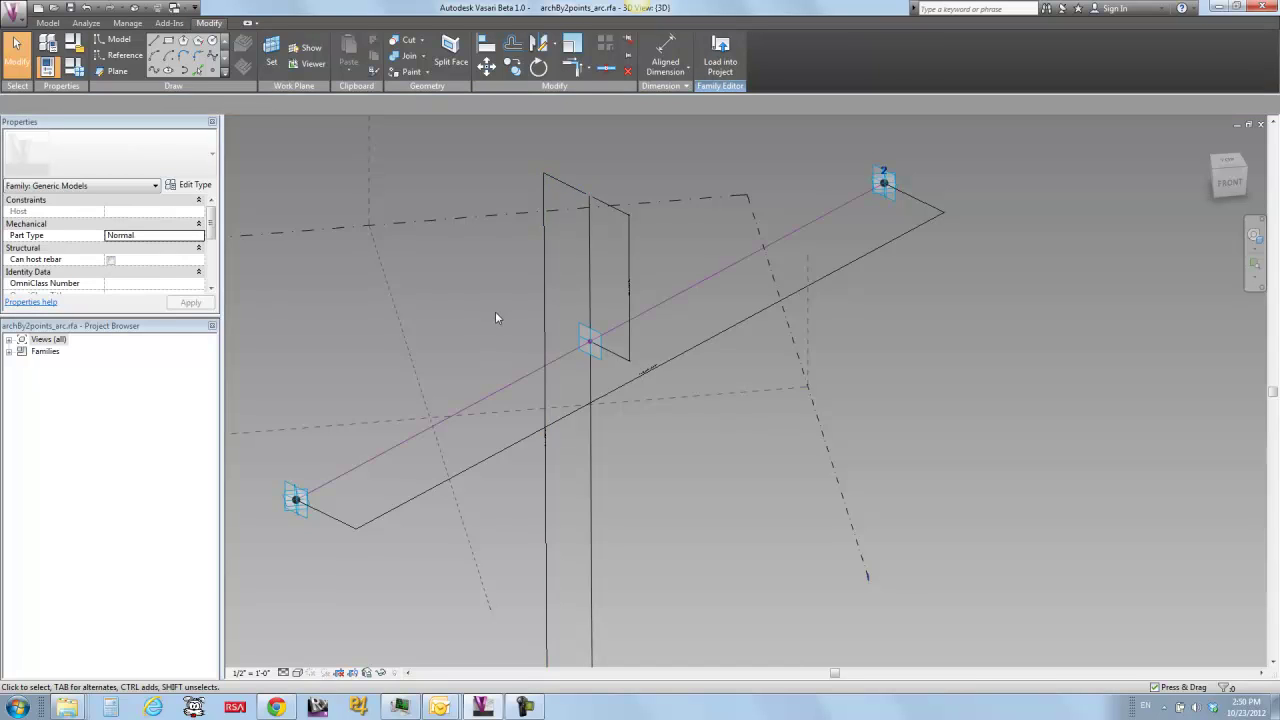
pyautogui.scroll(-3, 495, 311)
pyautogui.moveTo(428, 466); pyautogui.dragTo(428, 463, button='middle')
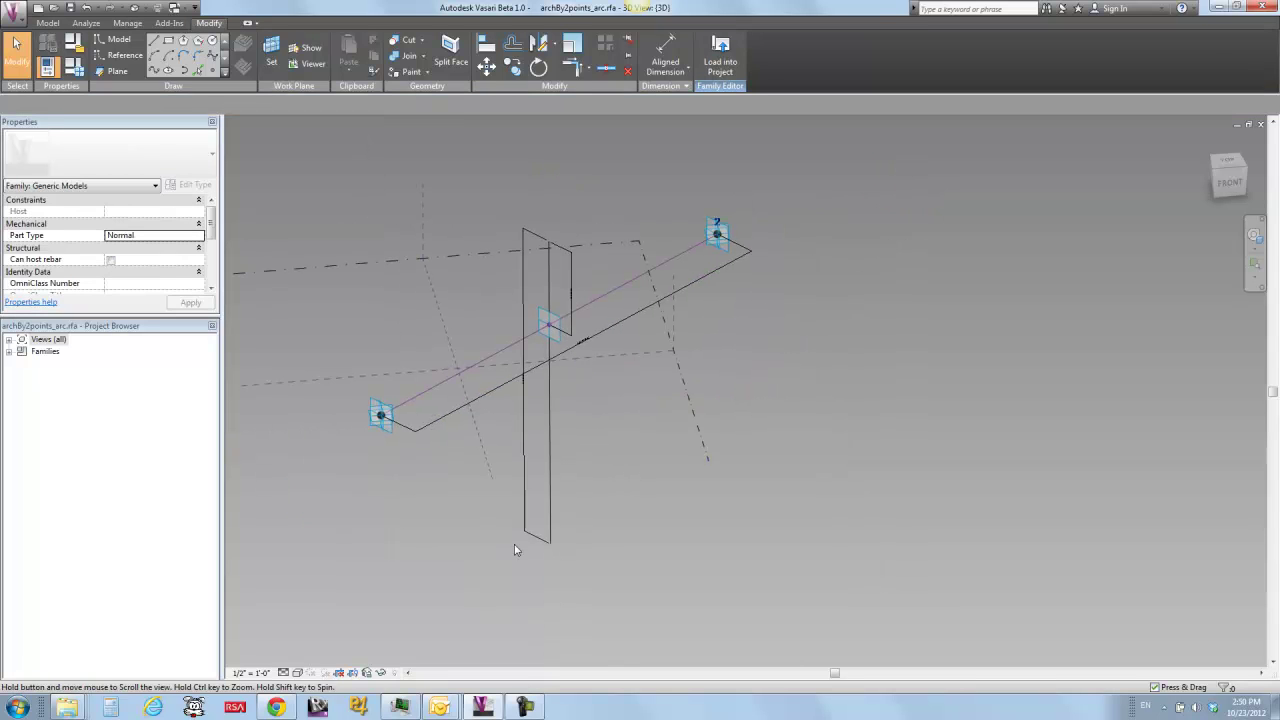
pyautogui.moveTo(528, 539); pyautogui.dragTo(514, 537, button='middle')
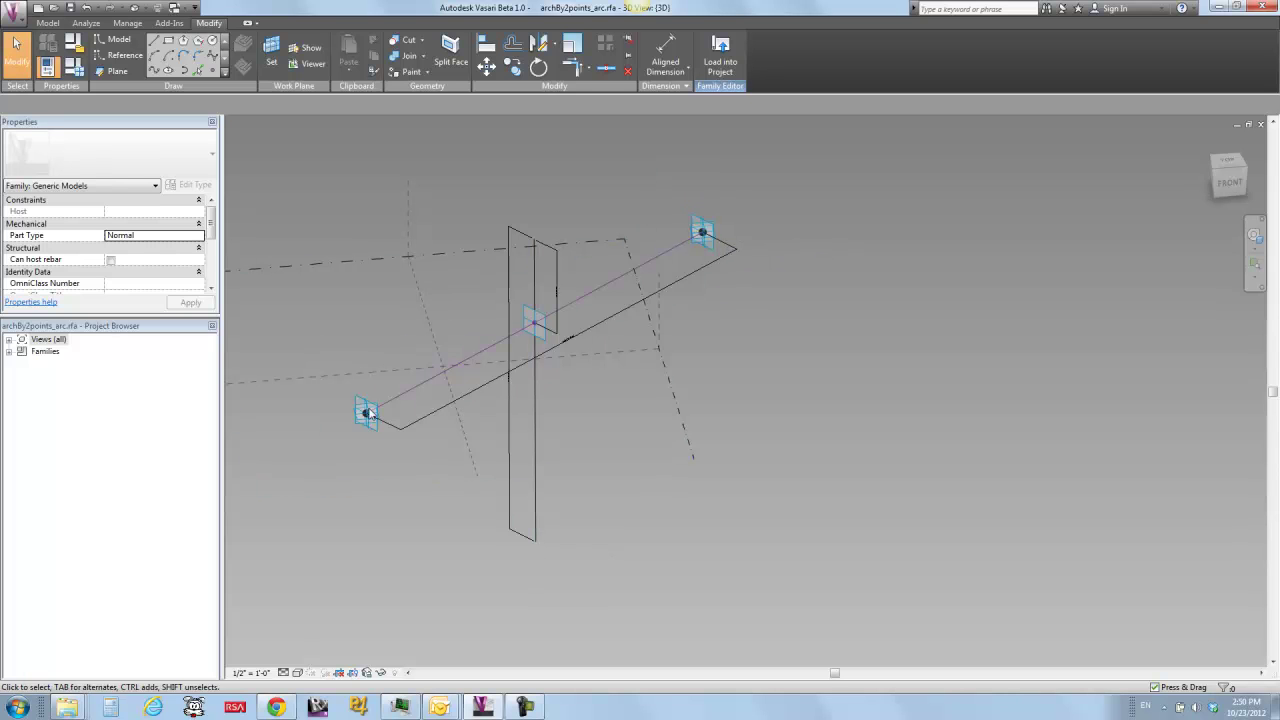
# Step: Place 3pointArc_CenterRadiusEdge from Generic Models onto the family's two adaptive end points
pyautogui.click(9, 351)
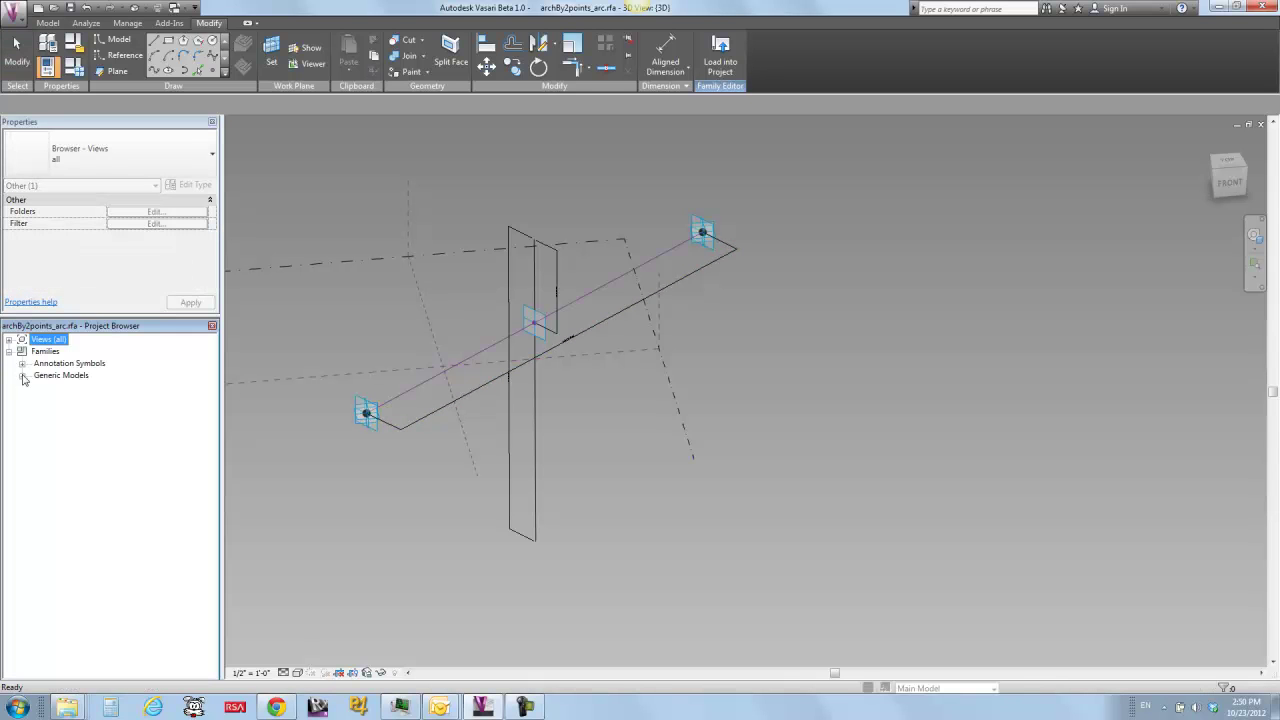
pyautogui.click(22, 375)
pyautogui.click(35, 388)
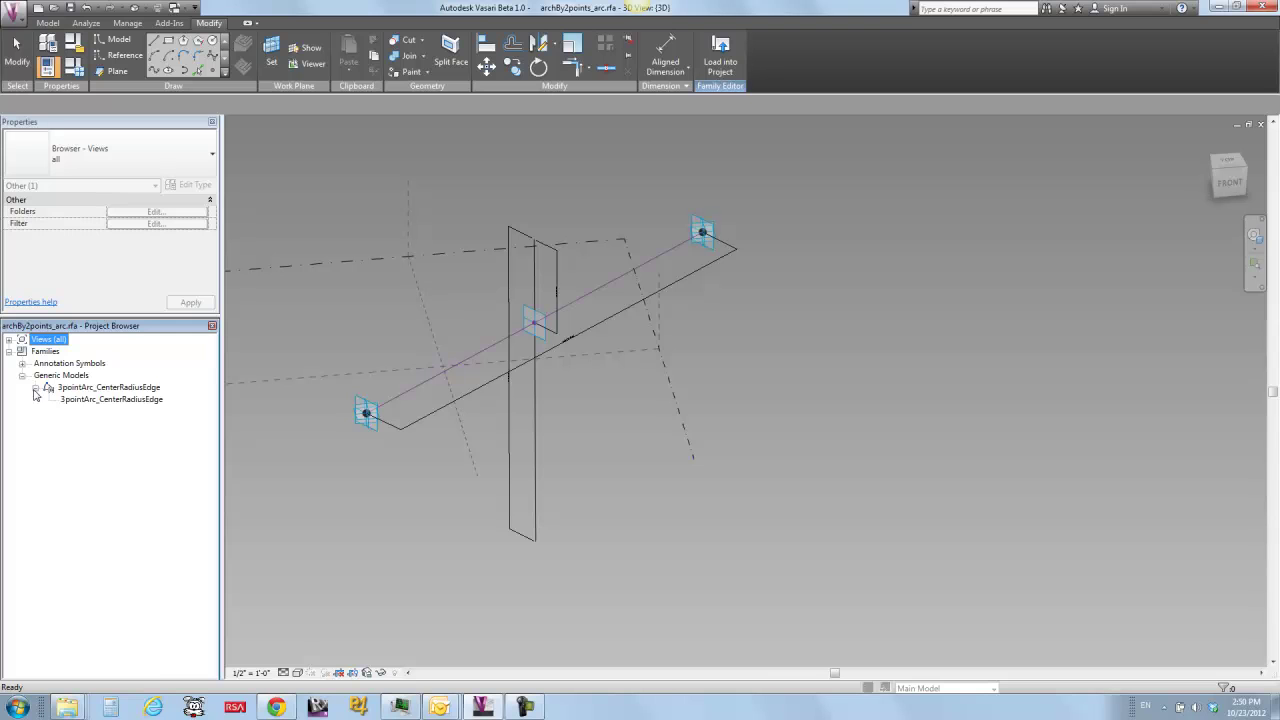
pyautogui.click(104, 399)
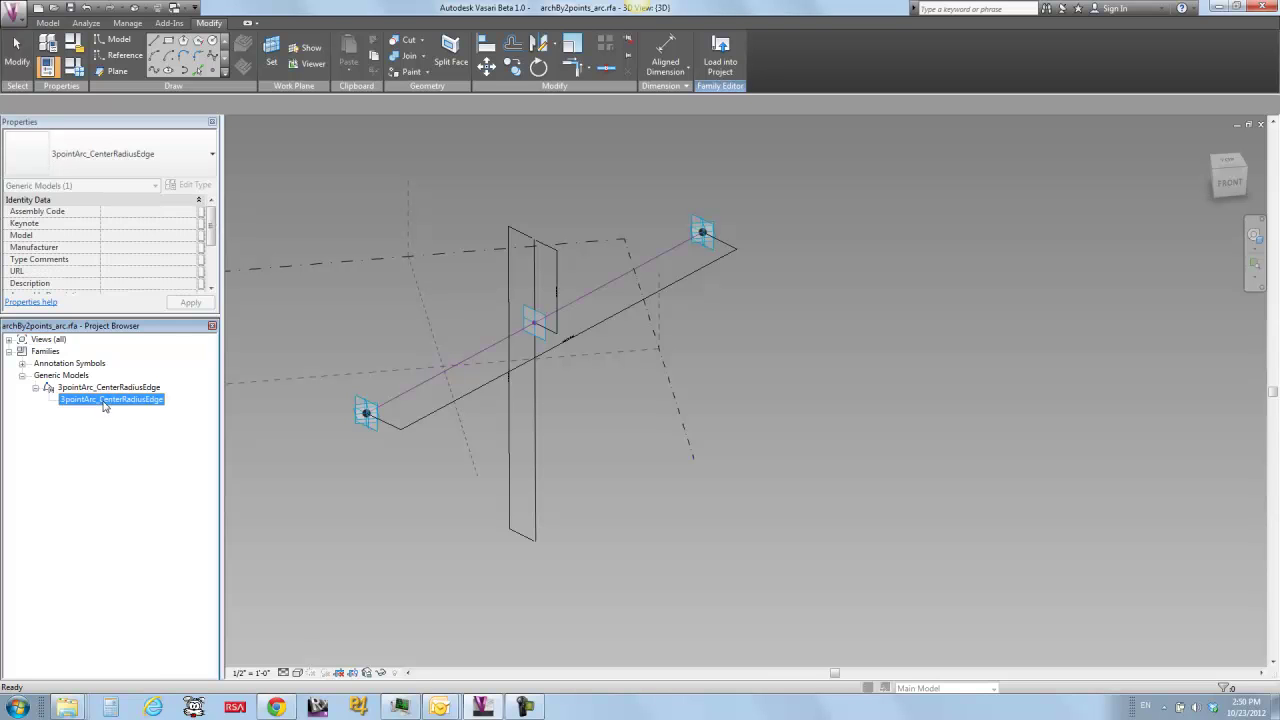
pyautogui.moveTo(104, 404); pyautogui.dragTo(512, 526)
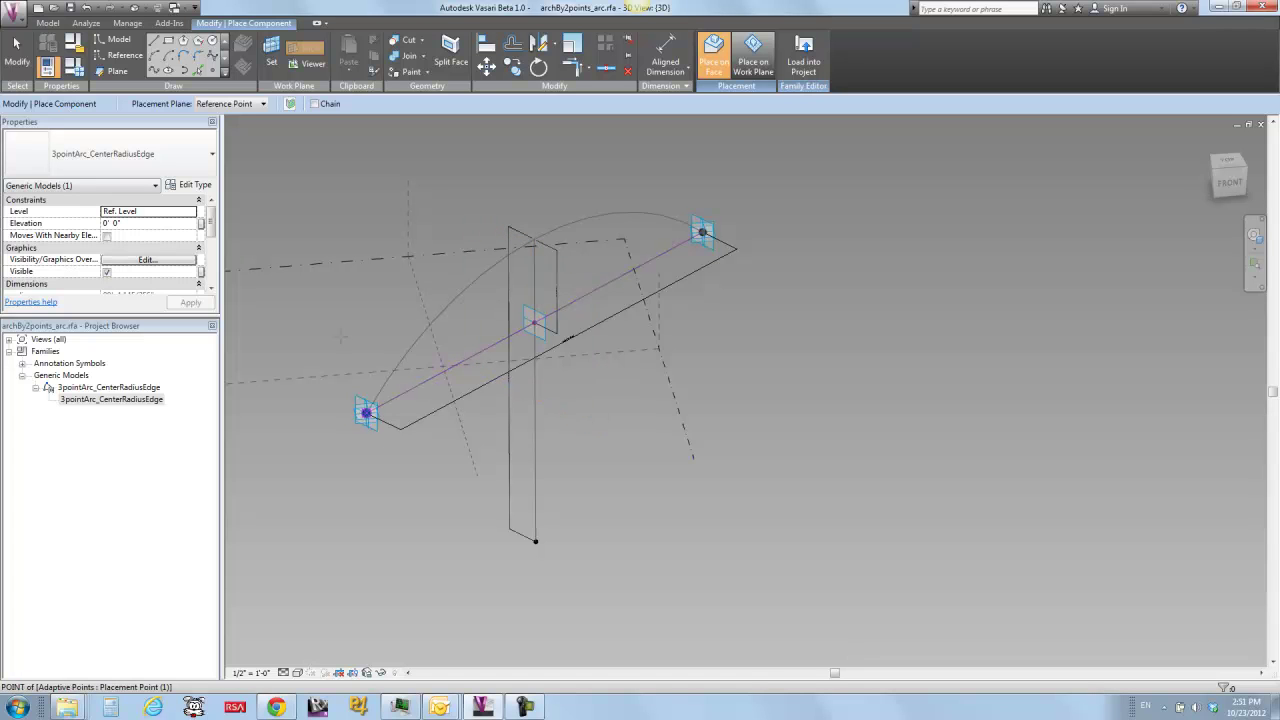
pyautogui.click(366, 412)
pyautogui.click(16, 52)
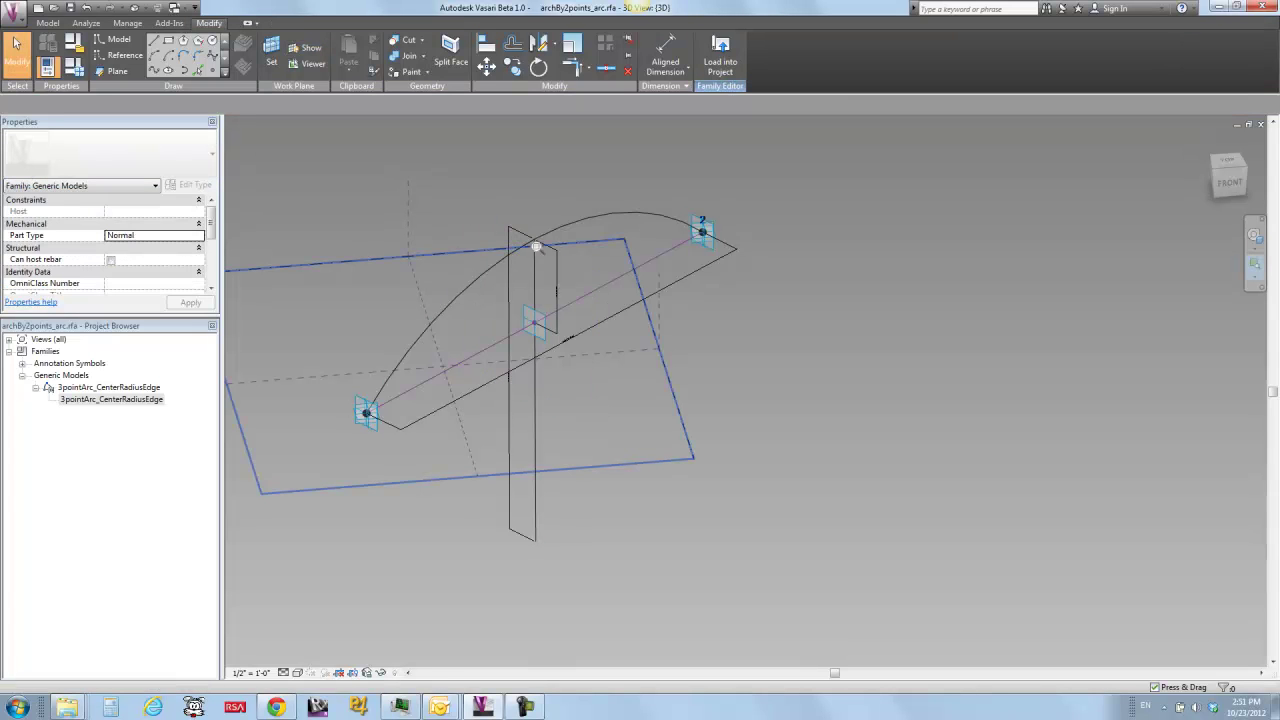
pyautogui.scroll(5, 528, 262)
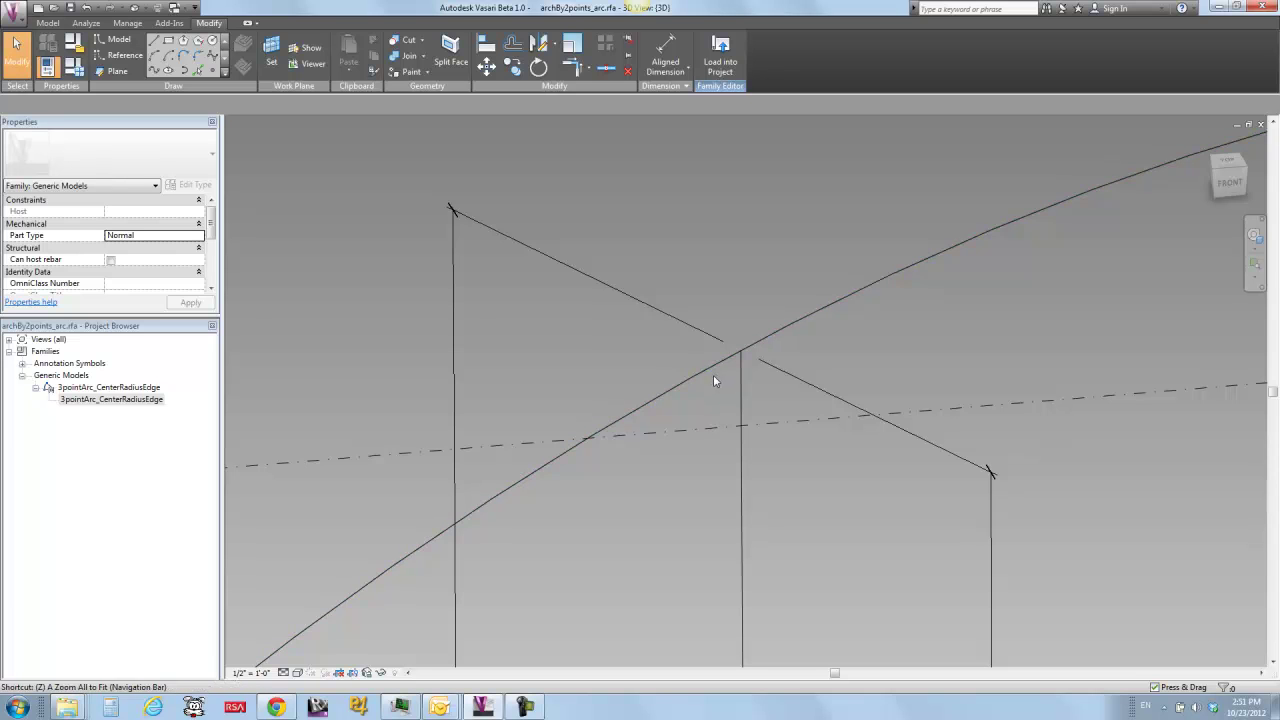
pyautogui.scroll(-5, 712, 376)
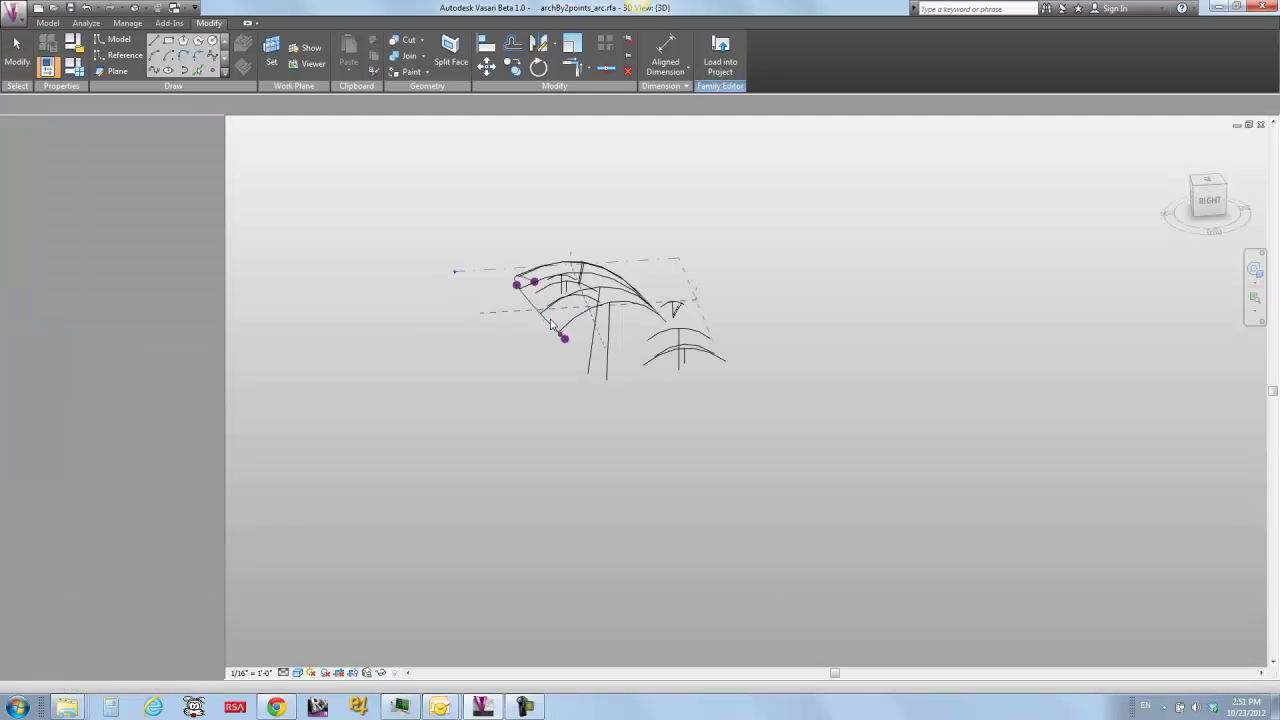
# Step: In arches.rfa, zoom to a window around the arcs with ZR and orbit slightly
pyautogui.press('z')
pyautogui.press('r')
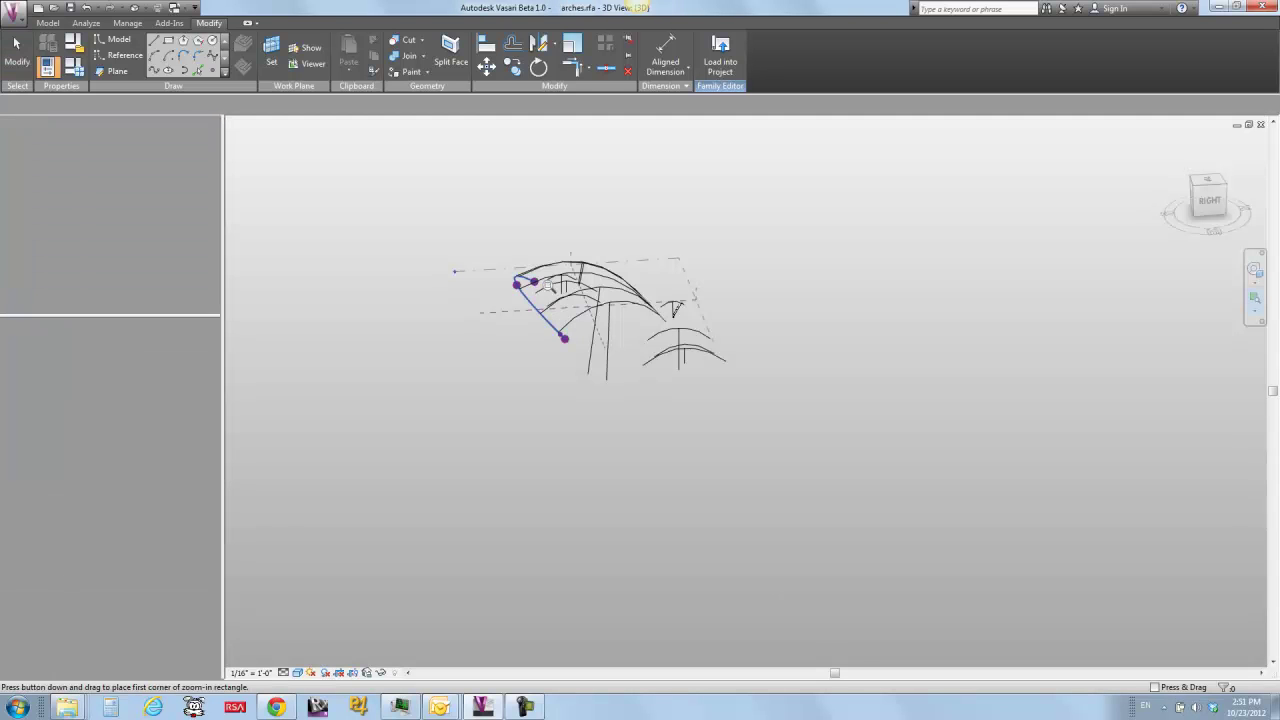
pyautogui.moveTo(495, 245); pyautogui.dragTo(696, 369)
pyautogui.click(696, 369)
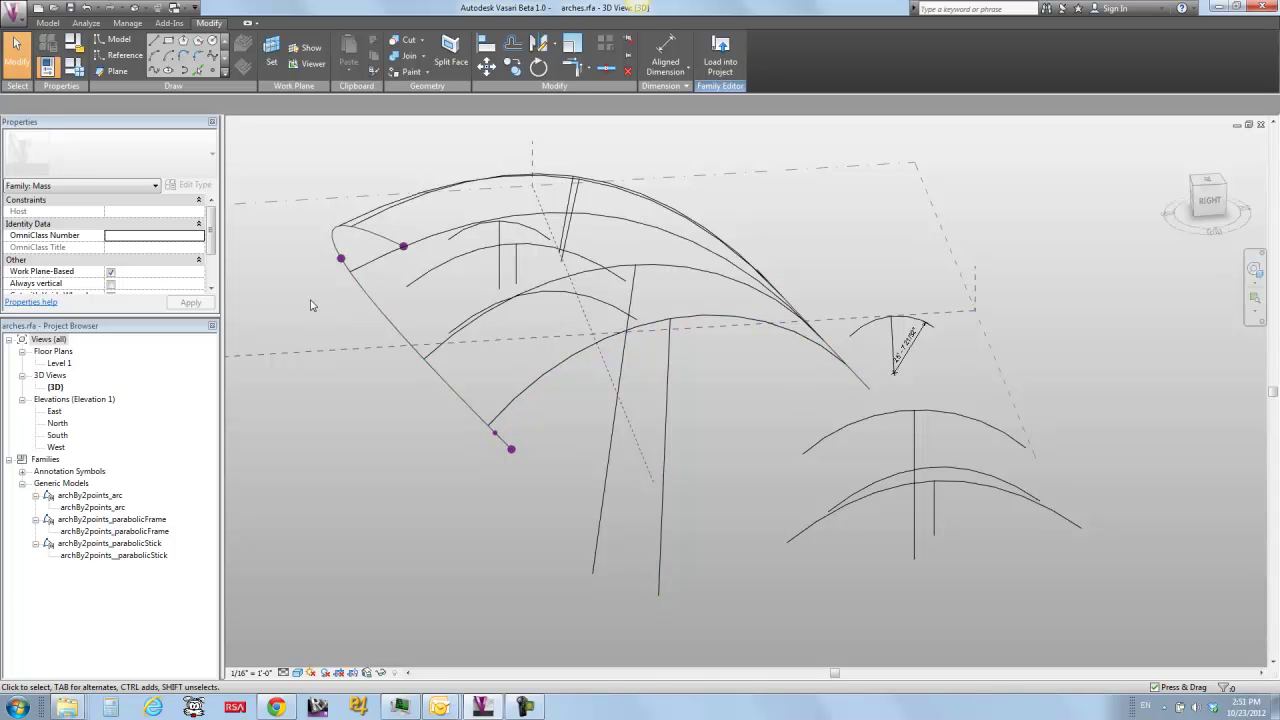
pyautogui.keyDown('shift'); pyautogui.moveTo(315, 306); pyautogui.dragTo(344, 329, button='middle'); pyautogui.keyUp('shift')
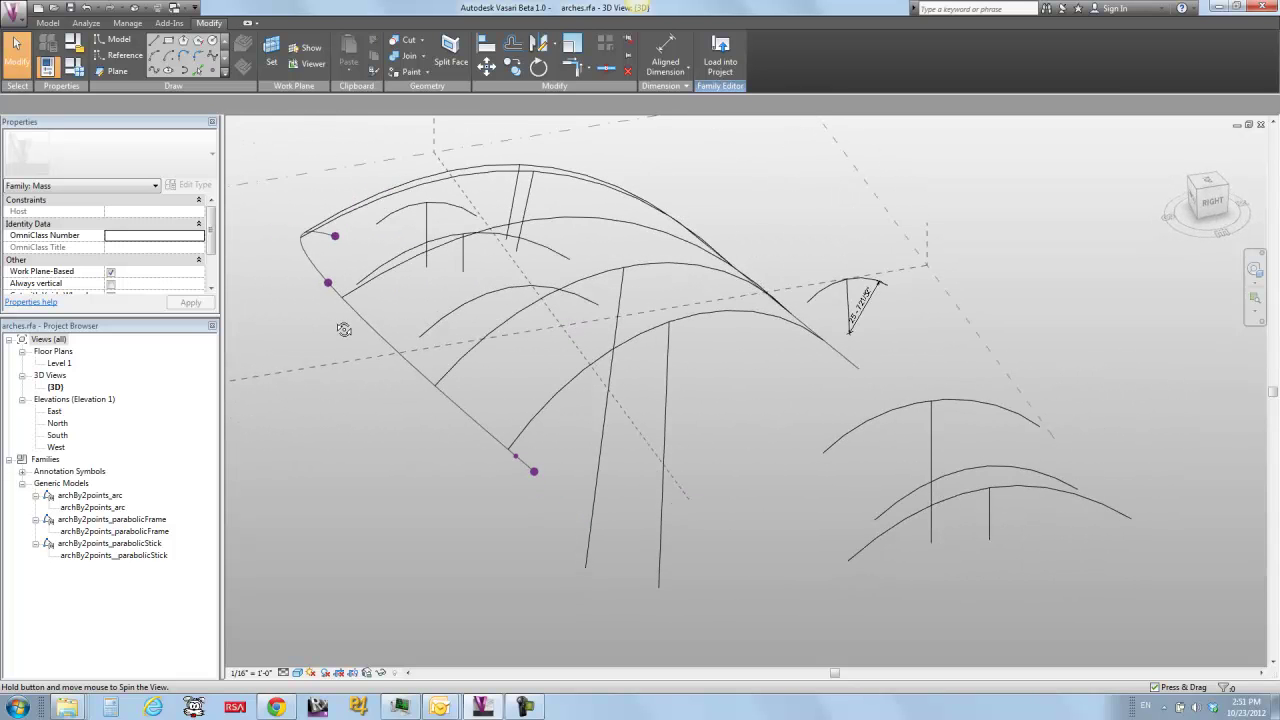